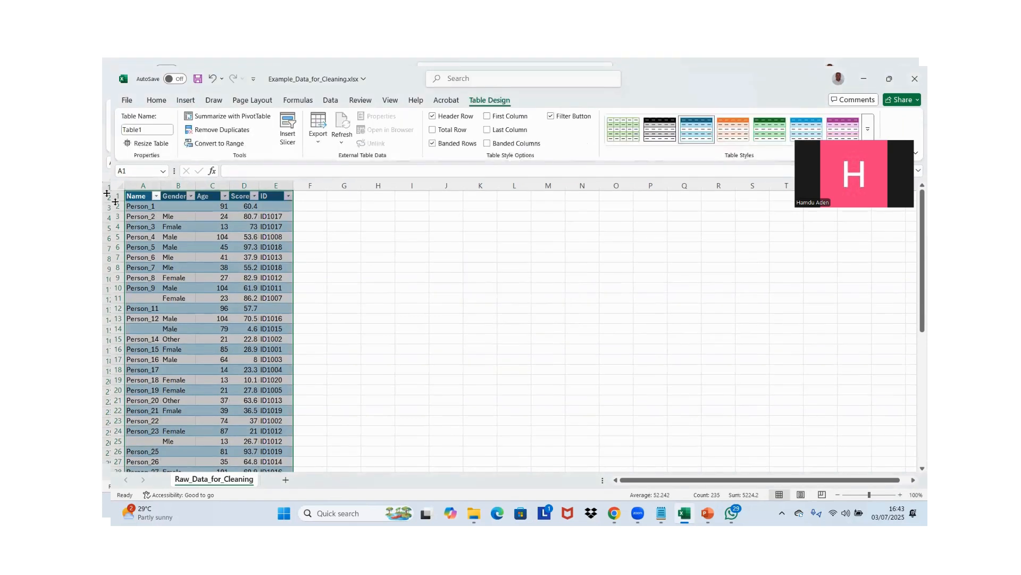
left_click(139, 197)
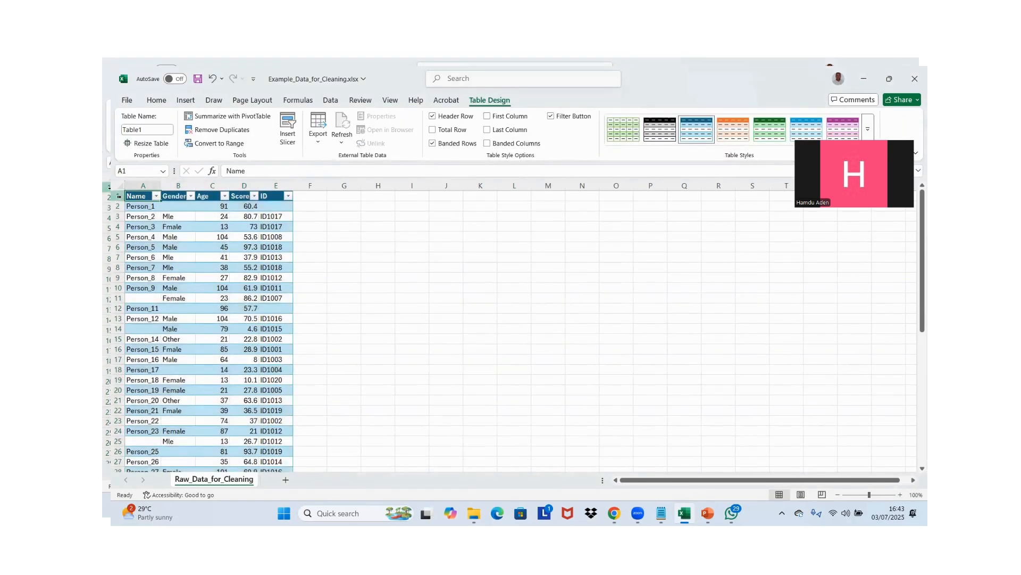
left_click(119, 196)
left_click(140, 196)
key("shift+Right")
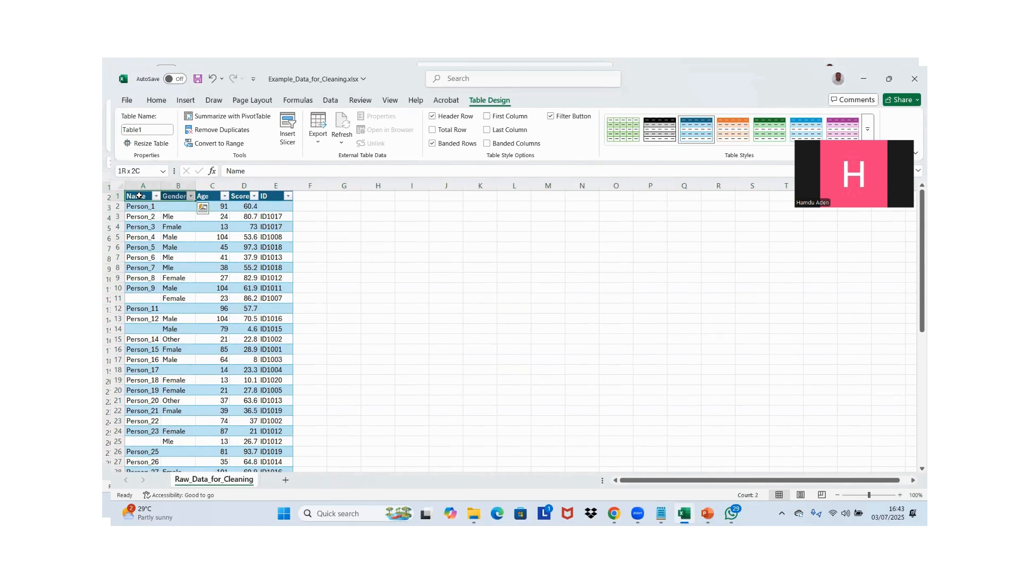
key("Down")
key("Down")
key("Down")
key("Down")
key("Down")
key("Down")
key("Down")
key("Down")
key("Down")
key("Down")
key("Down")
key("Up")
key("Up")
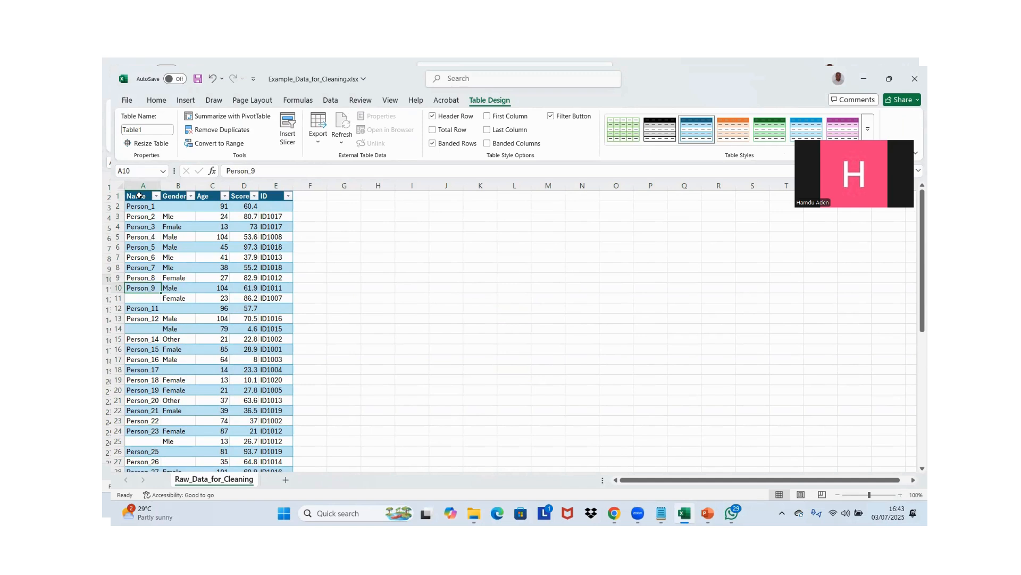
left_click(327, 206)
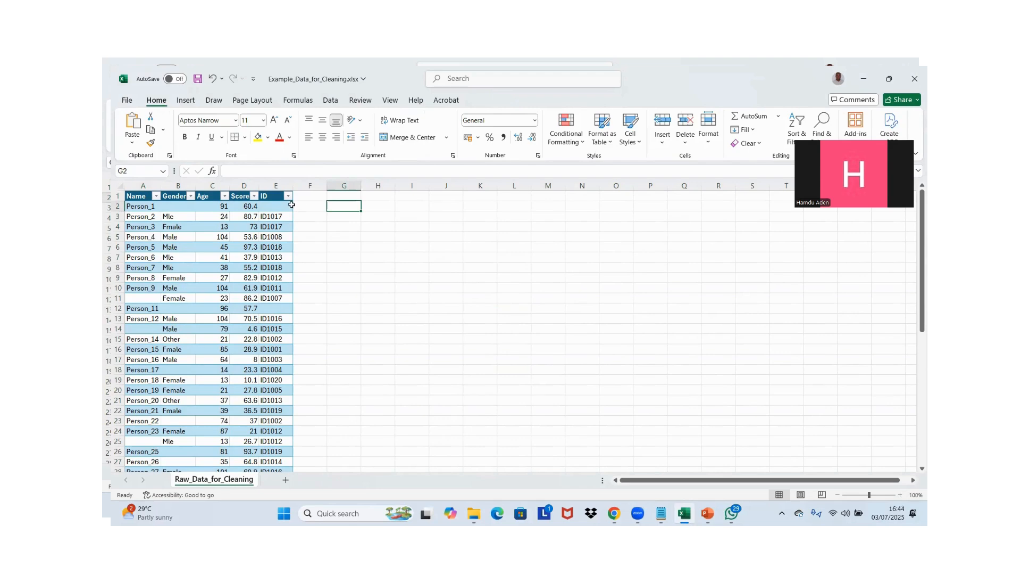
key("Left")
key("Left")
key("Left")
key("Left")
left_click(308, 208)
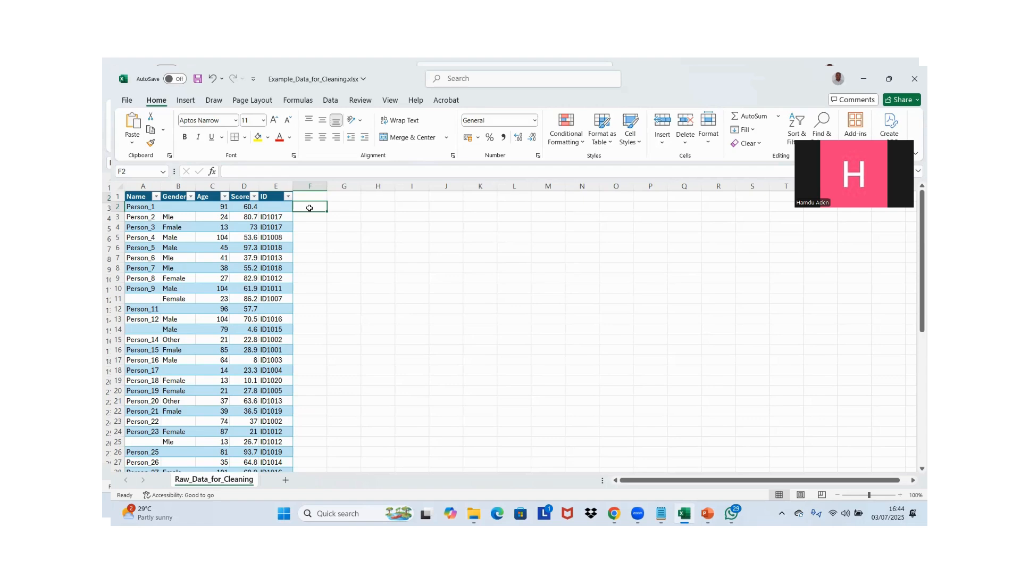
left_click(224, 199)
left_click(284, 226)
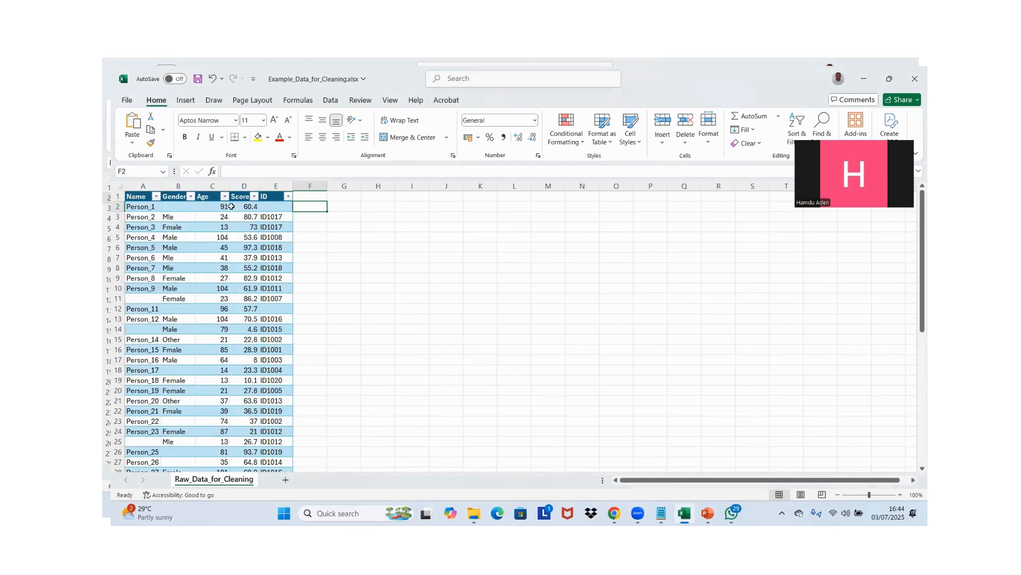
Set up a Between highlight rule on the whole Age column for values from 18 to 35
left_click(214, 197)
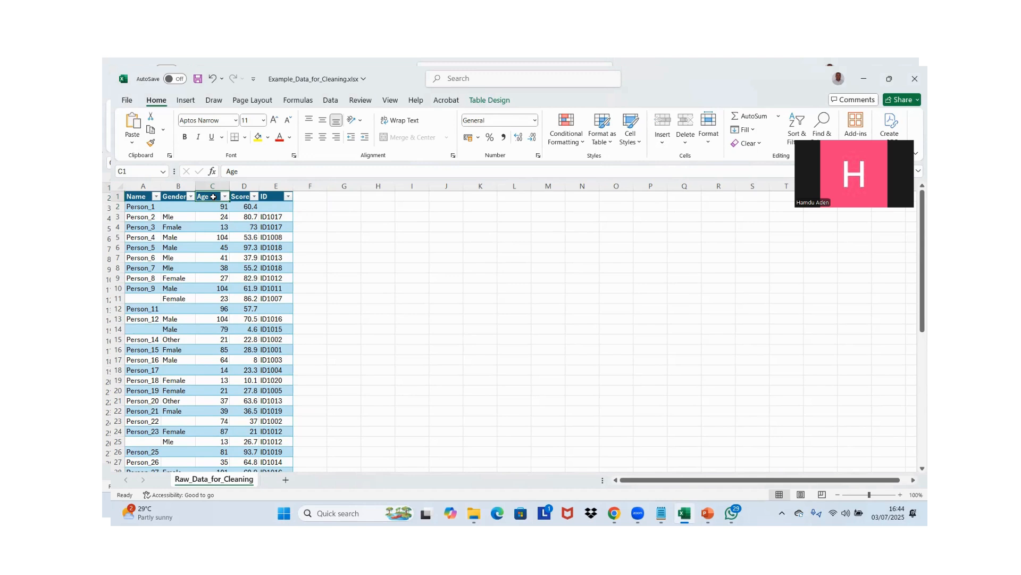
key("ctrl+shift+Down")
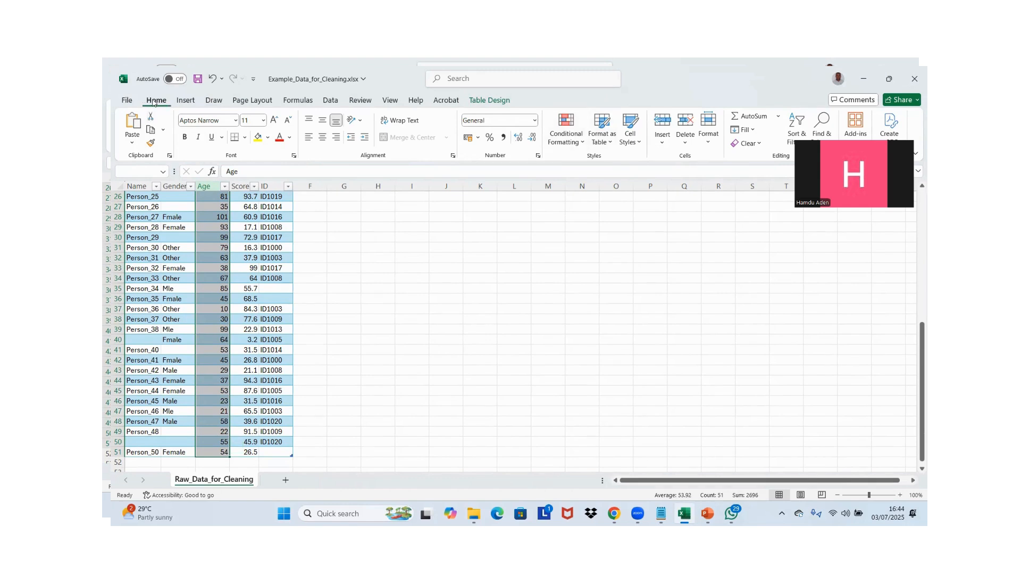
left_click(583, 141)
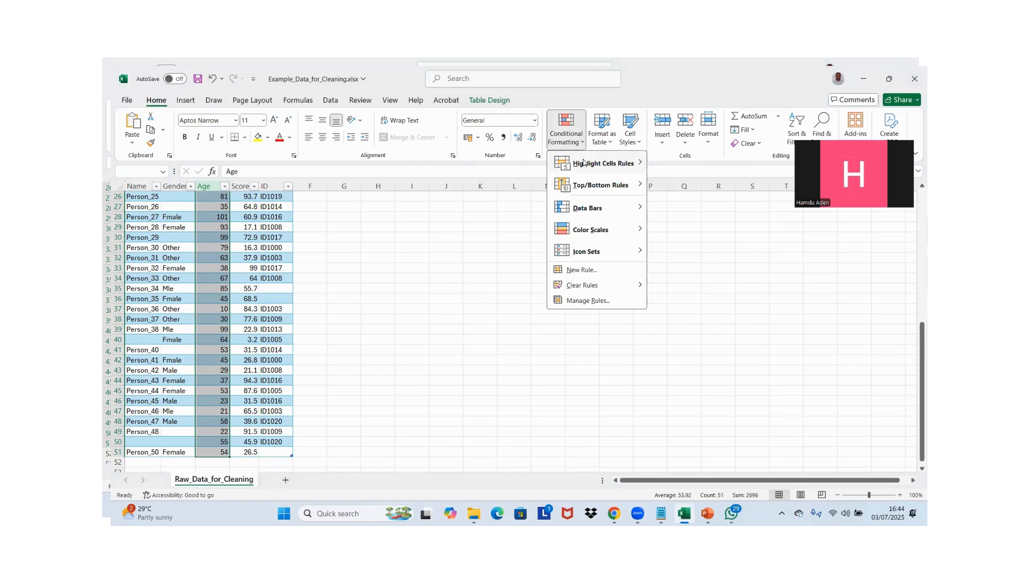
mouse_move(584, 162)
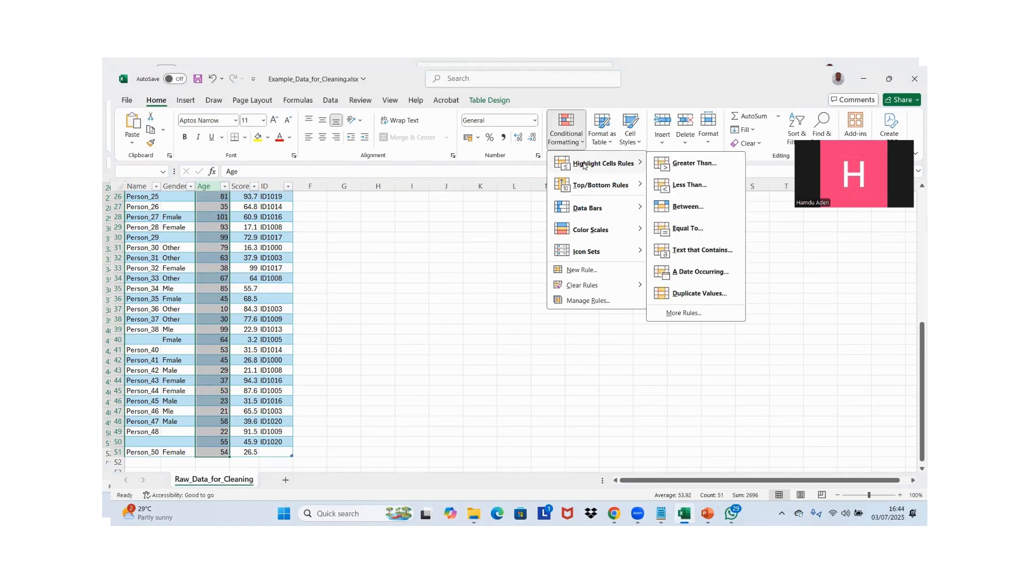
left_click(685, 205)
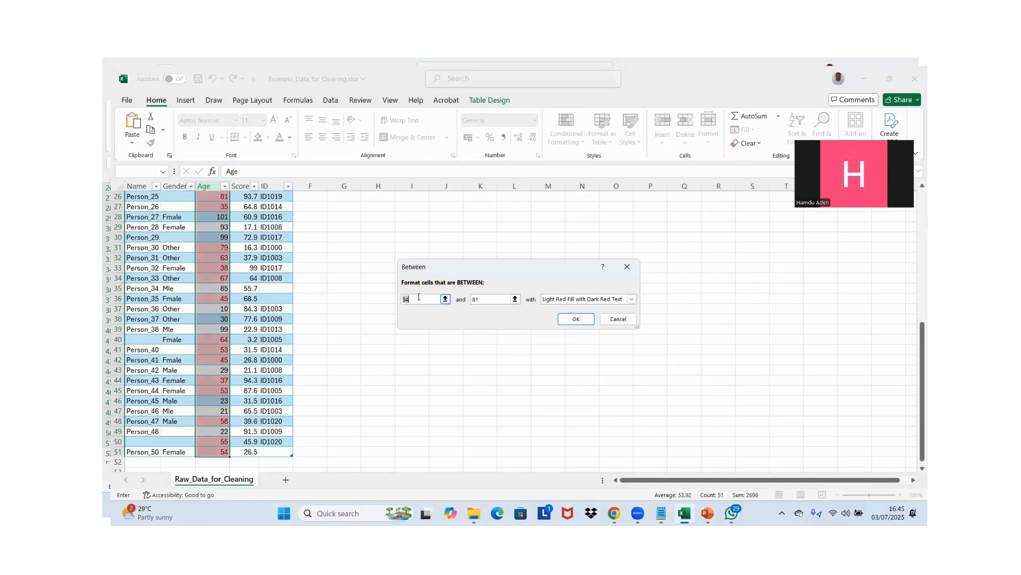
type("18")
left_click(486, 298)
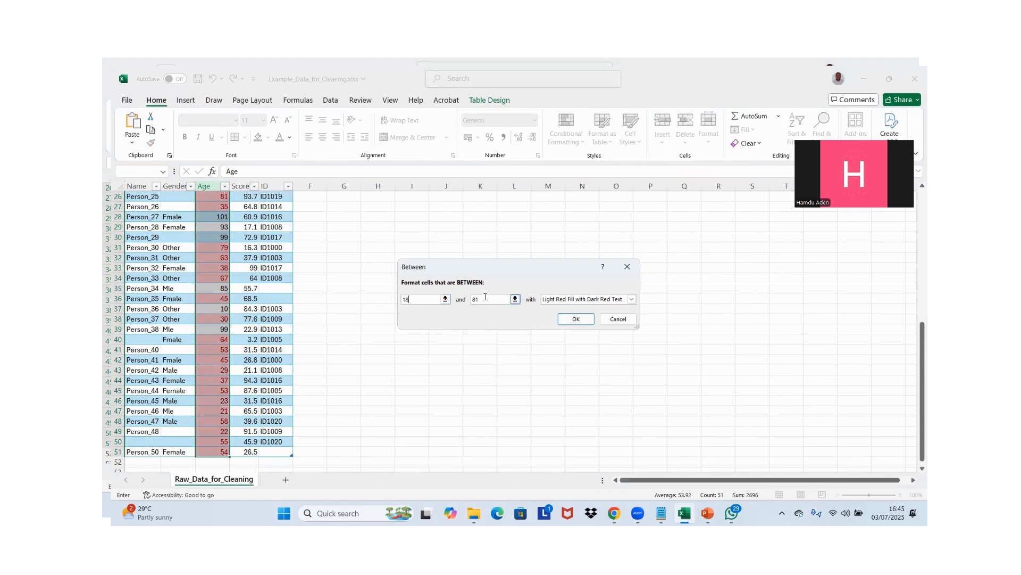
key("BackSpace")
key("BackSpace")
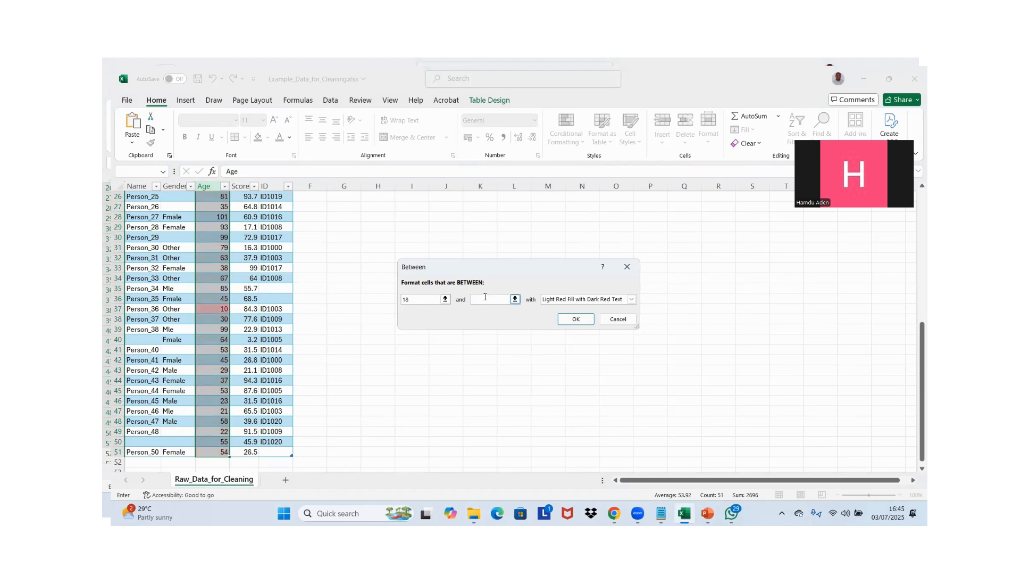
type("35")
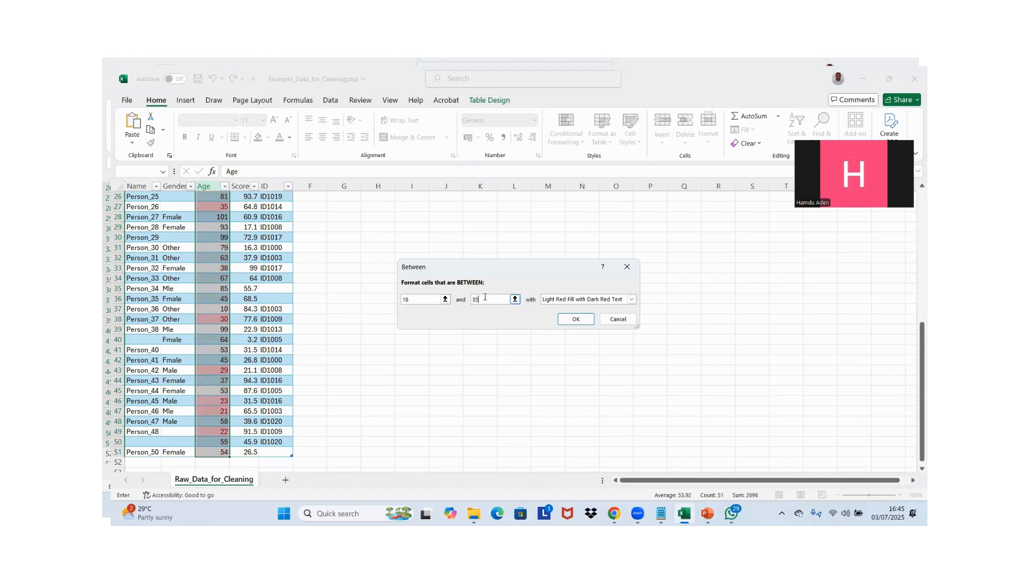
Format the matching ages with Green Fill with Dark Green Text and apply the highlight rule
left_click(630, 300)
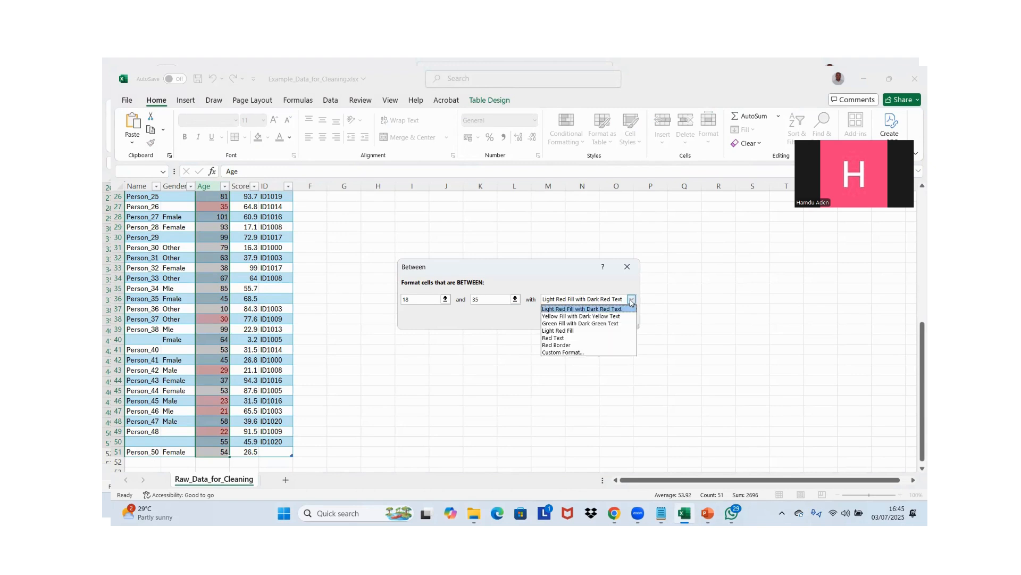
left_click(603, 323)
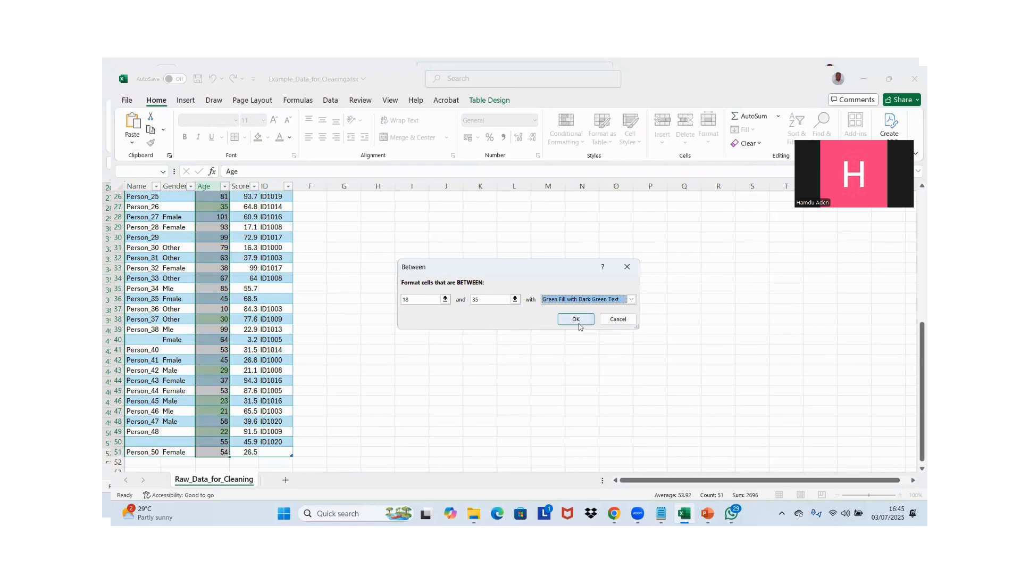
left_click(576, 320)
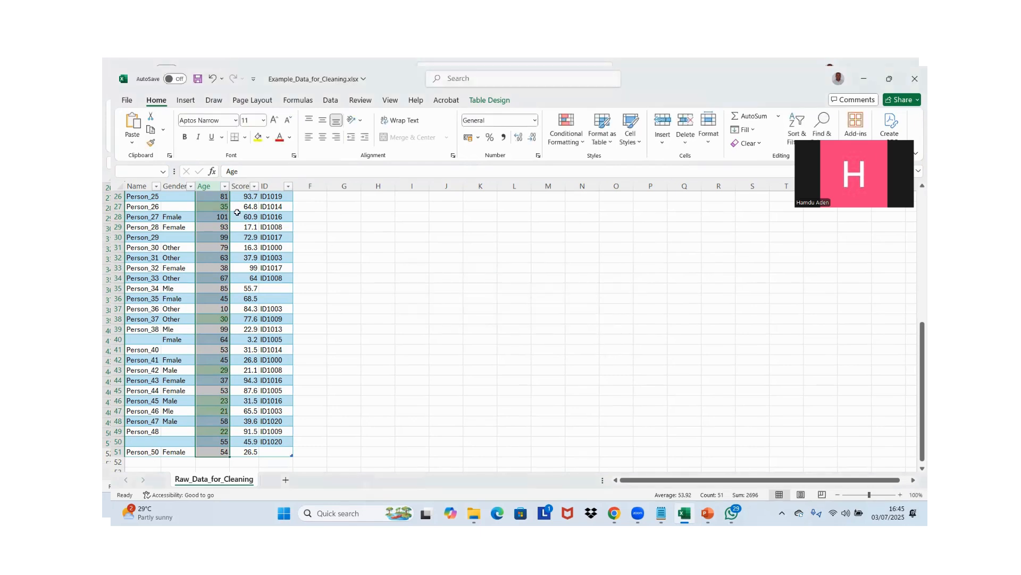
Sort the table by the dark green font color in the Age column
left_click(224, 187)
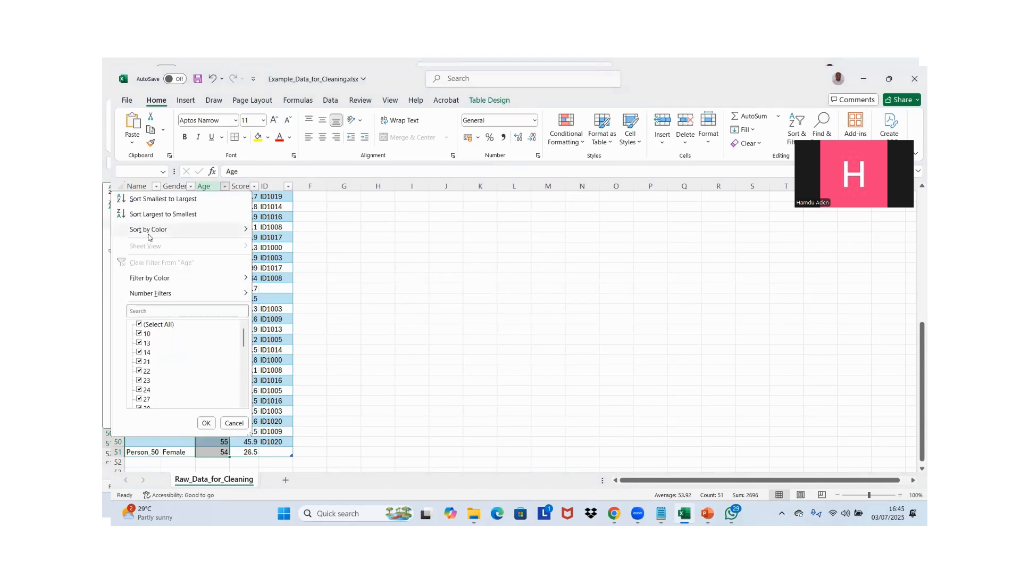
mouse_move(149, 238)
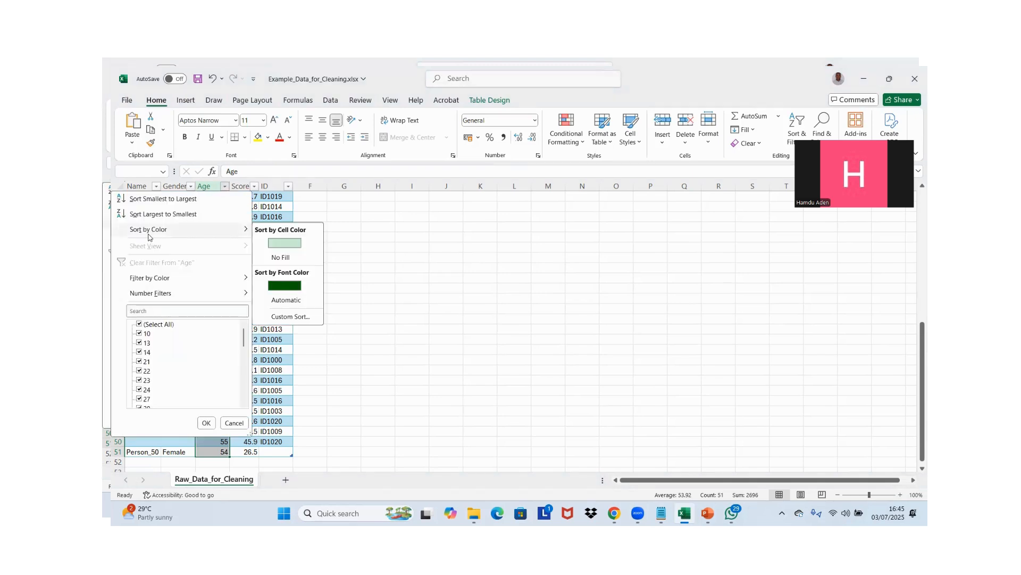
left_click(281, 290)
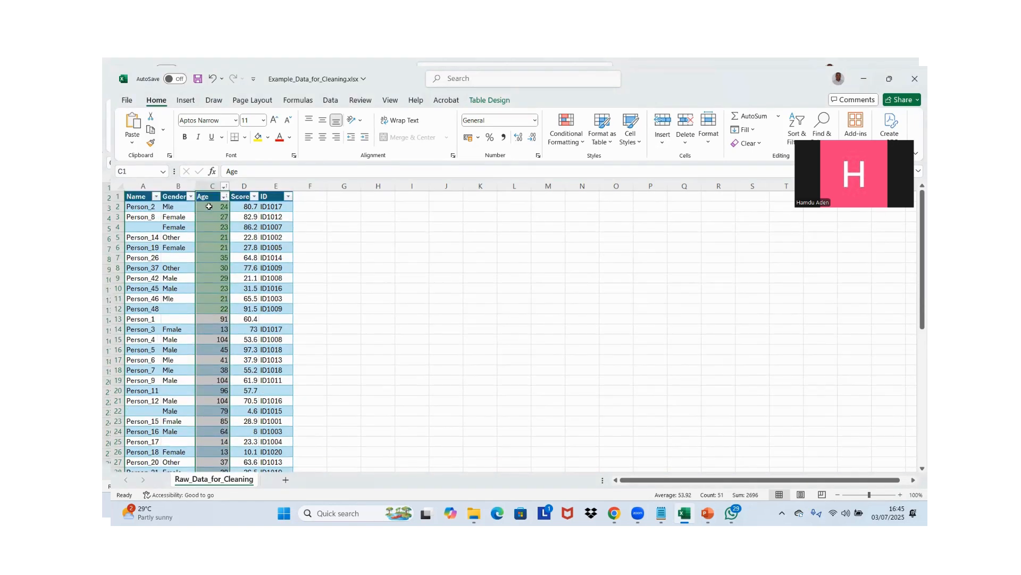
Select the block of green-highlighted ages at the start of the Age column to review them
left_click(209, 206)
key("shift+Down")
key("shift+Down")
key("shift+Down")
key("shift+Down")
key("shift+Down")
key("shift+Down")
key("shift+Down")
key("shift+Down")
key("shift+Down")
key("shift+Down")
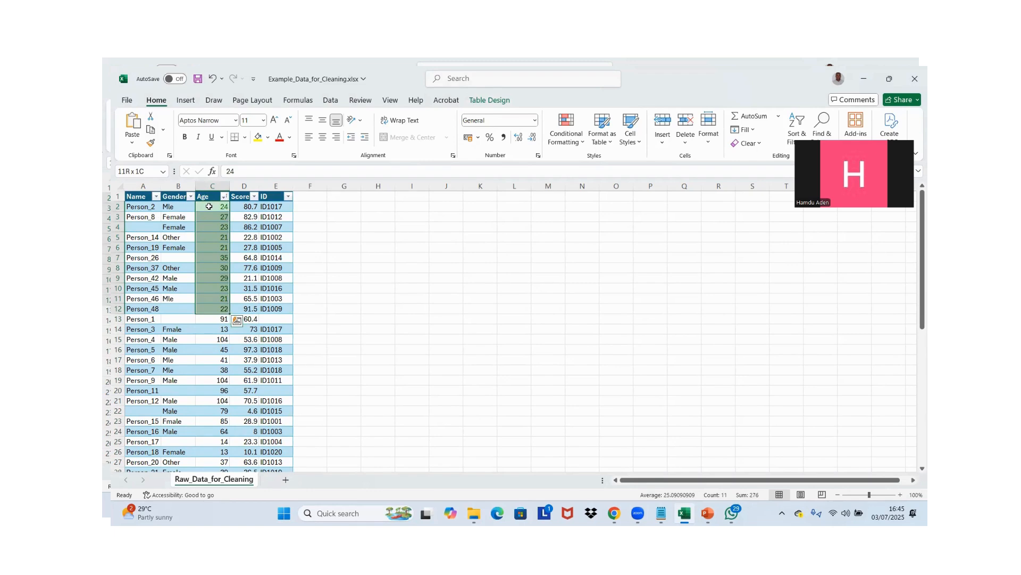
Examine the records below the green-highlighted group, selecting their ages down to the end of the table
left_click(129, 322)
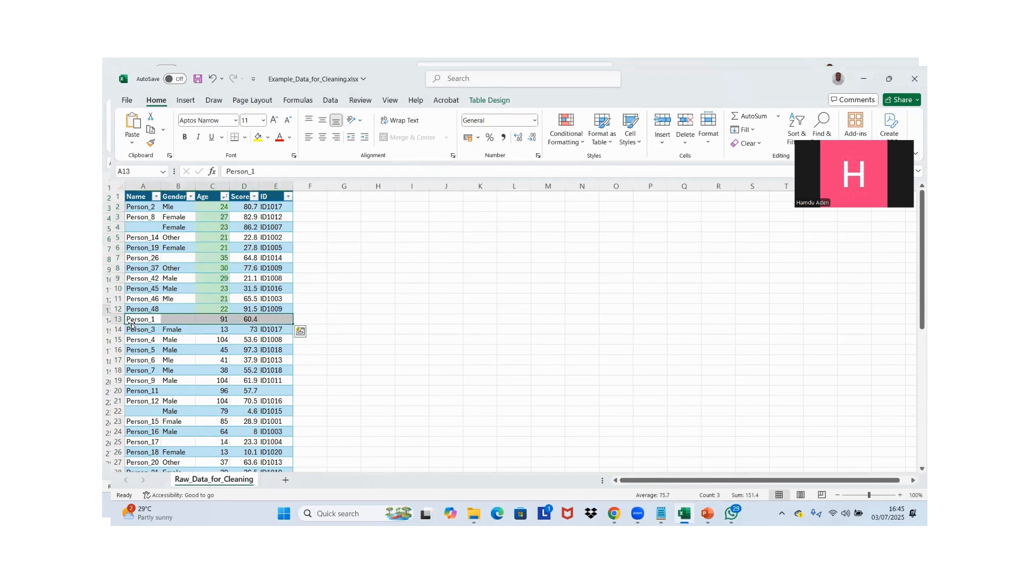
key("shift+Right")
key("shift+Right")
key("shift+Right")
key("shift+Right")
key("shift+Down")
key("shift+Down")
key("shift+Down")
key("shift+Down")
key("shift+Down")
key("shift+Down")
key("shift+Down")
key("shift+Down")
left_click(129, 322)
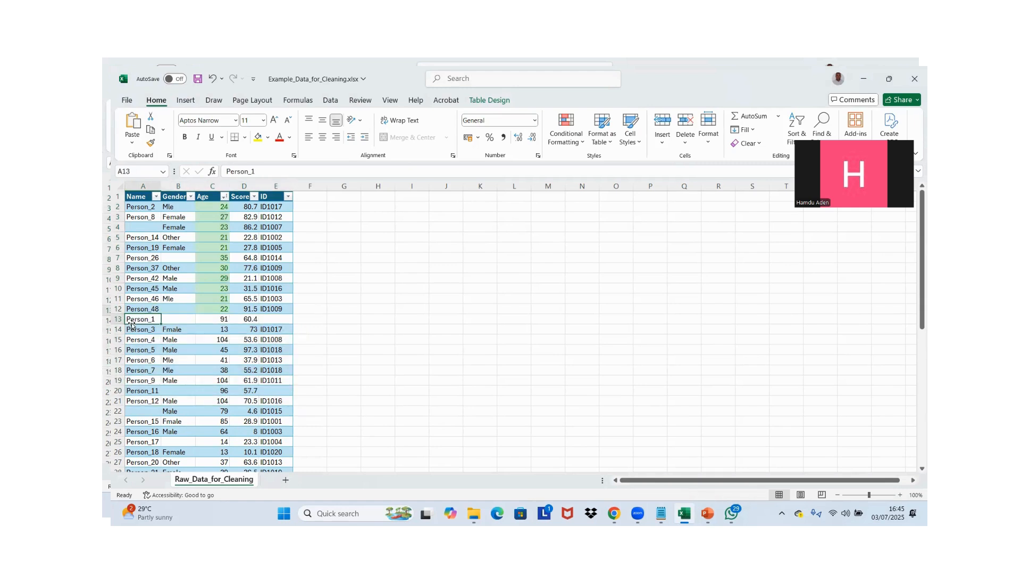
key("ctrl+shift+Down")
key("Right")
key("Right")
key("ctrl+shift+Down")
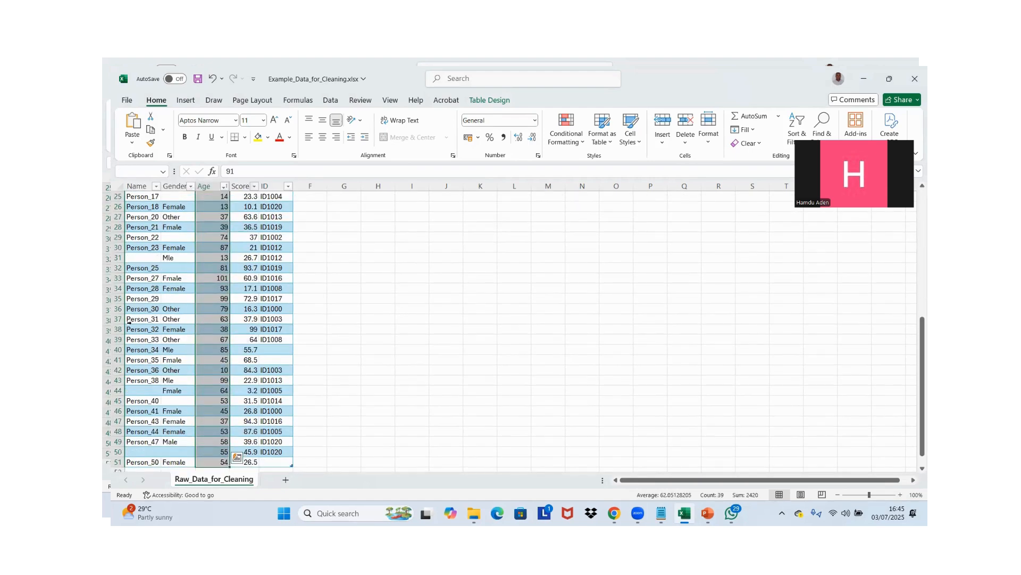
key("Up")
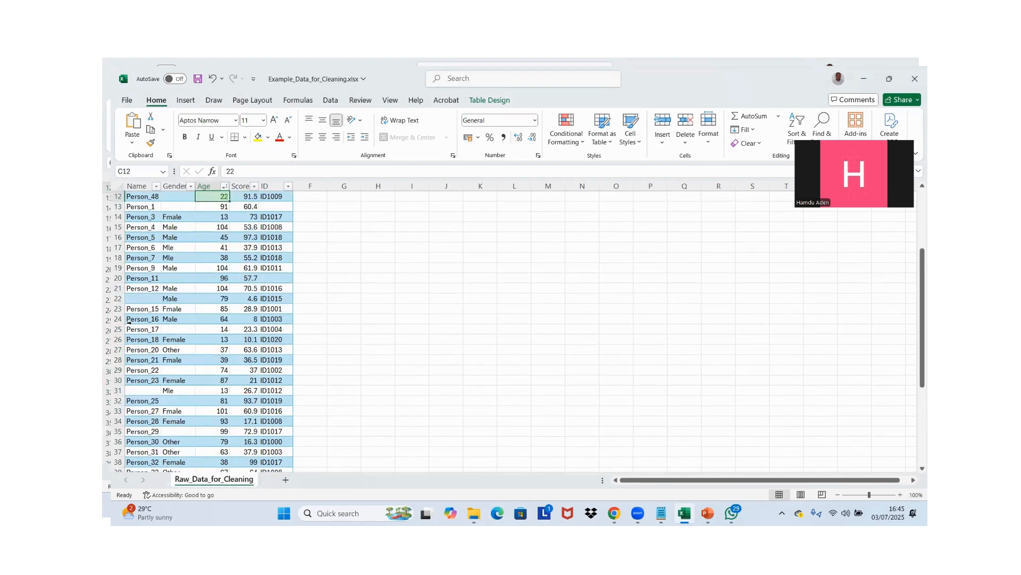
key("Down")
key("ctrl+shift+Down")
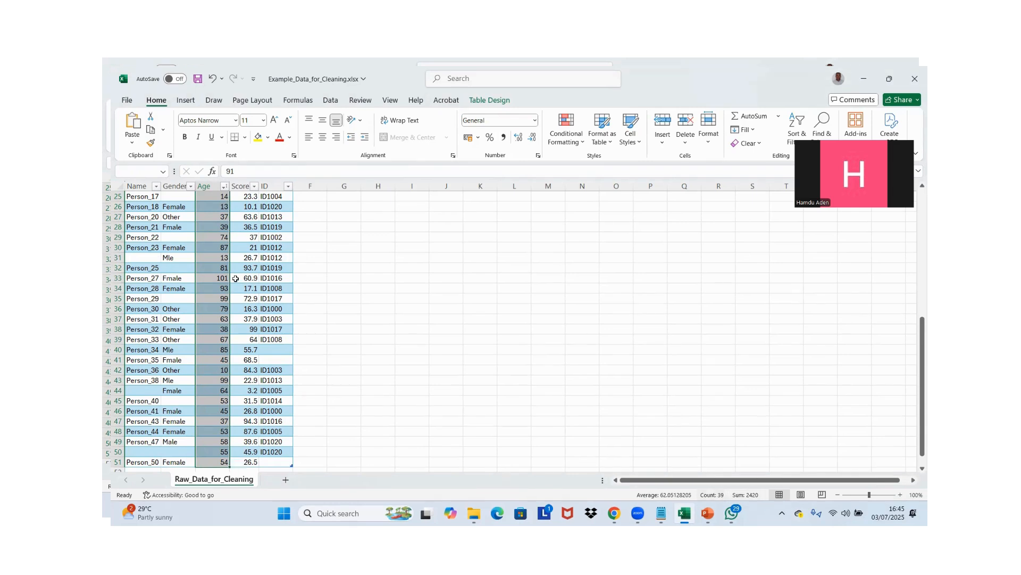
Go back to the green-highlighted ages, step through them and select the whole group again
key("Up")
key("Down")
key("Up")
key("ctrl+Up")
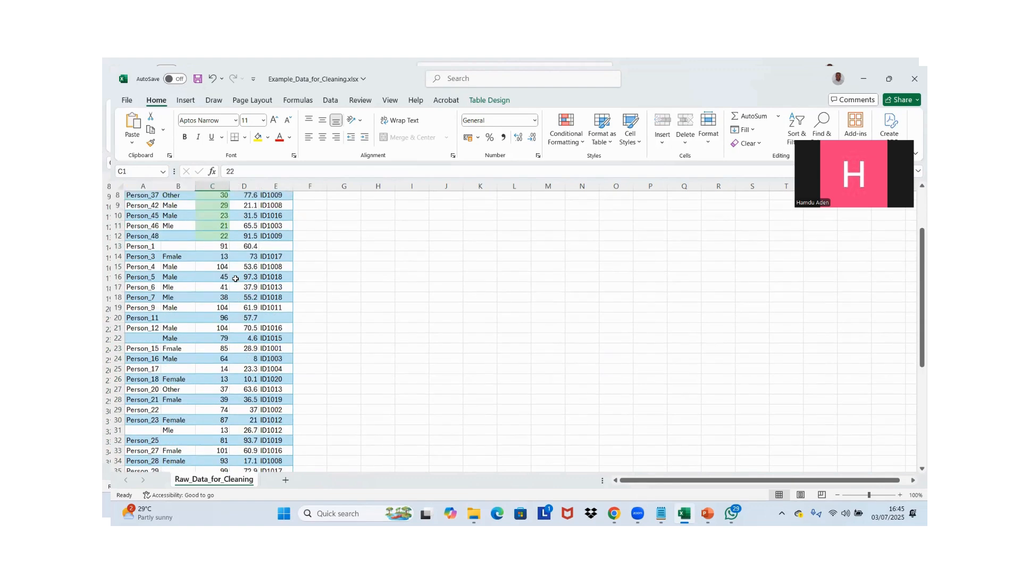
key("Down")
key("Down")
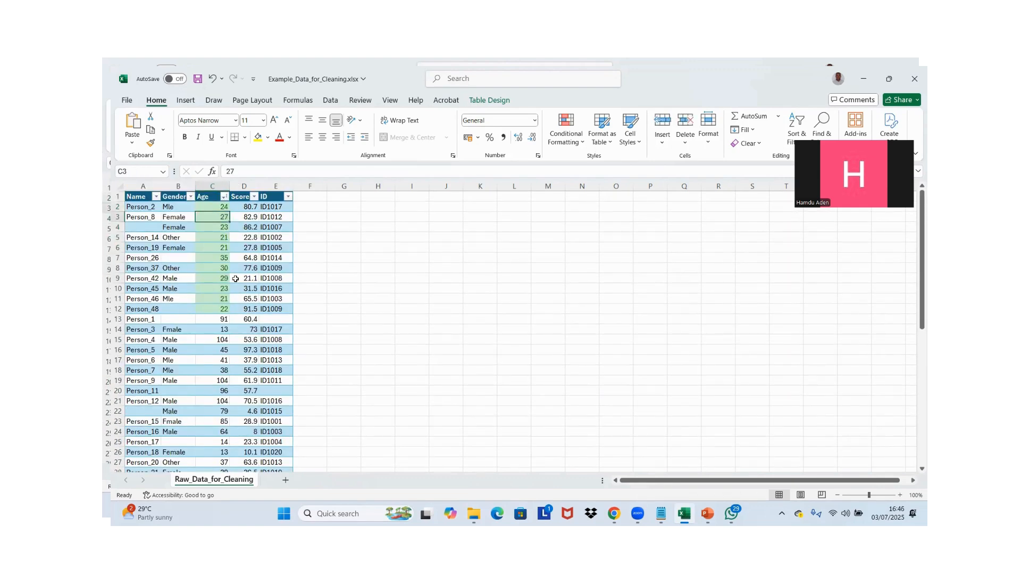
key("Down")
key("Down")
key("Down")
key("Down")
key("Down")
key("Down")
key("Down")
key("Down")
key("Down")
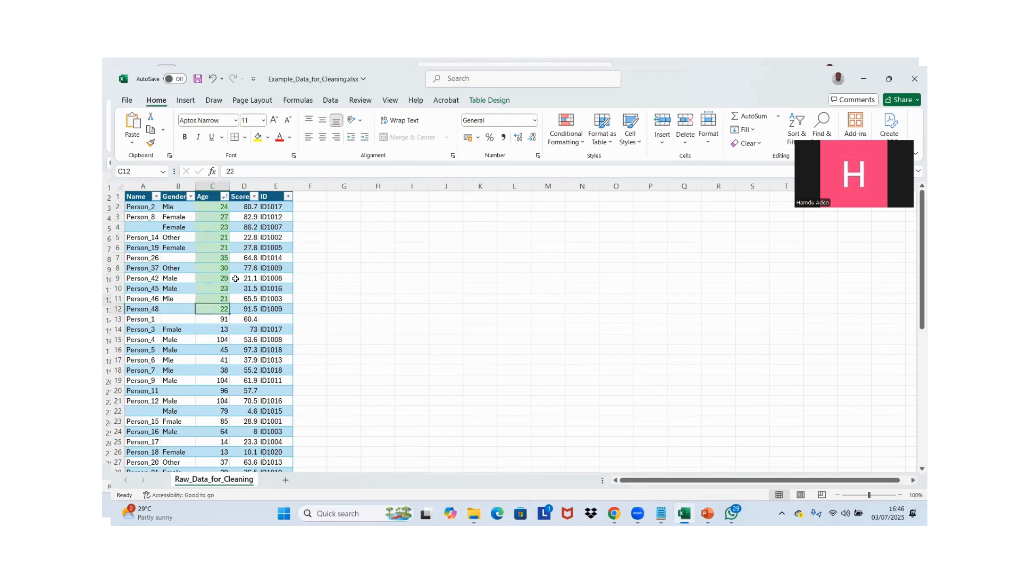
key("ctrl+shift+Up")
key("shift+Down")
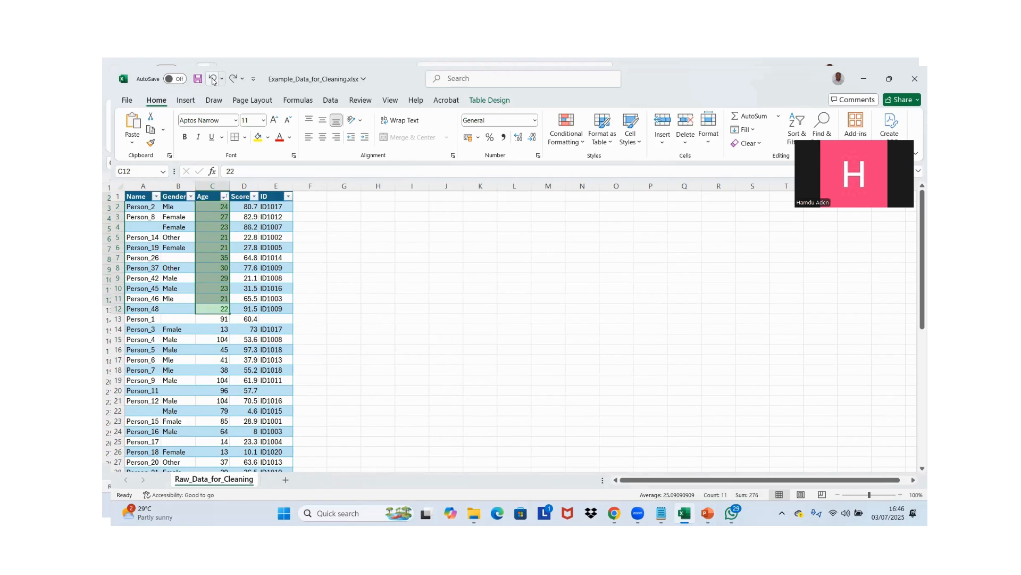
Undo the sort by font color
left_click(213, 80)
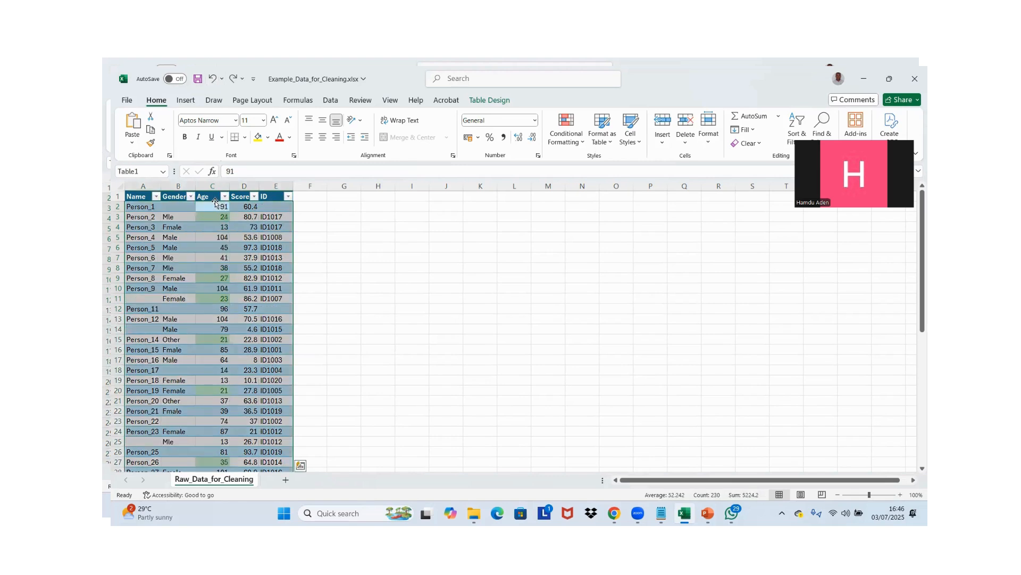
Filter the Age column by the dark green font color
left_click(223, 197)
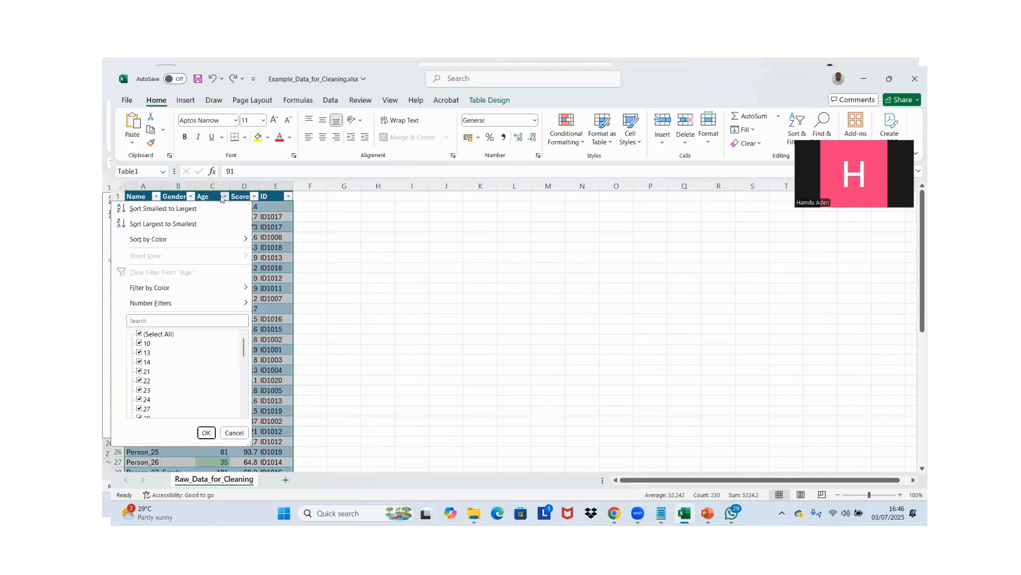
mouse_move(183, 307)
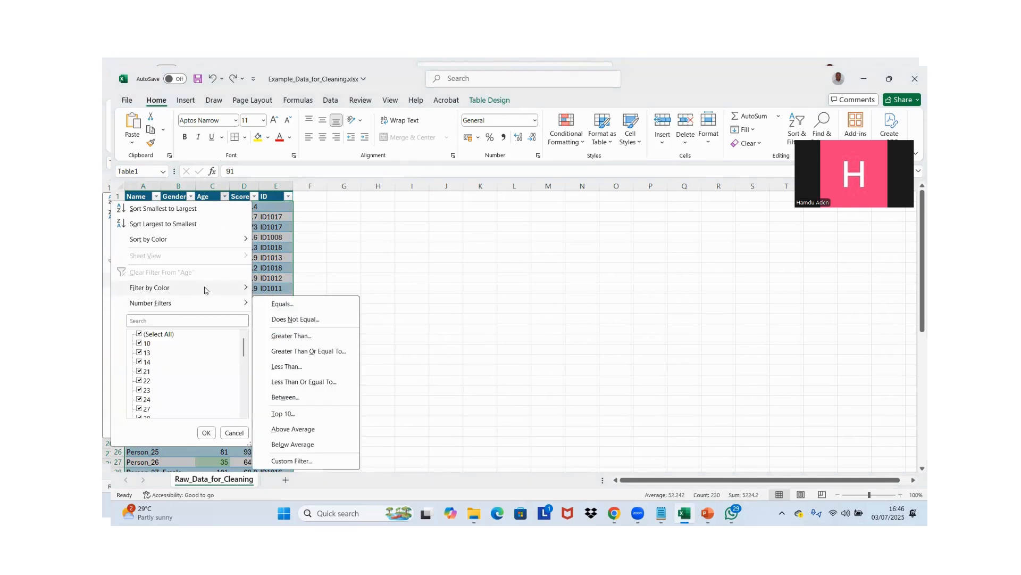
mouse_move(205, 288)
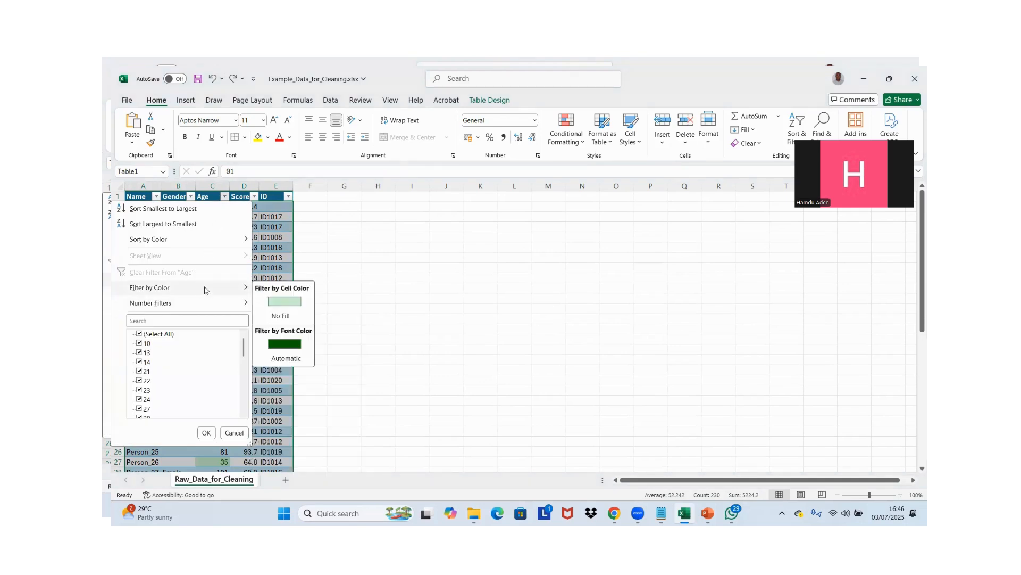
left_click(287, 345)
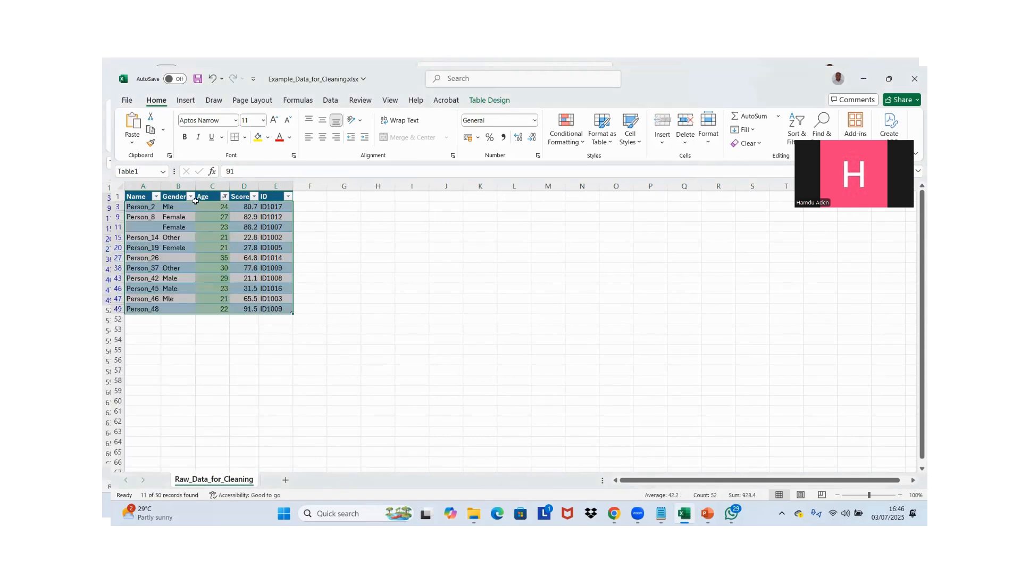
Copy the filtered records without their header row into a new worksheet
left_click(136, 193)
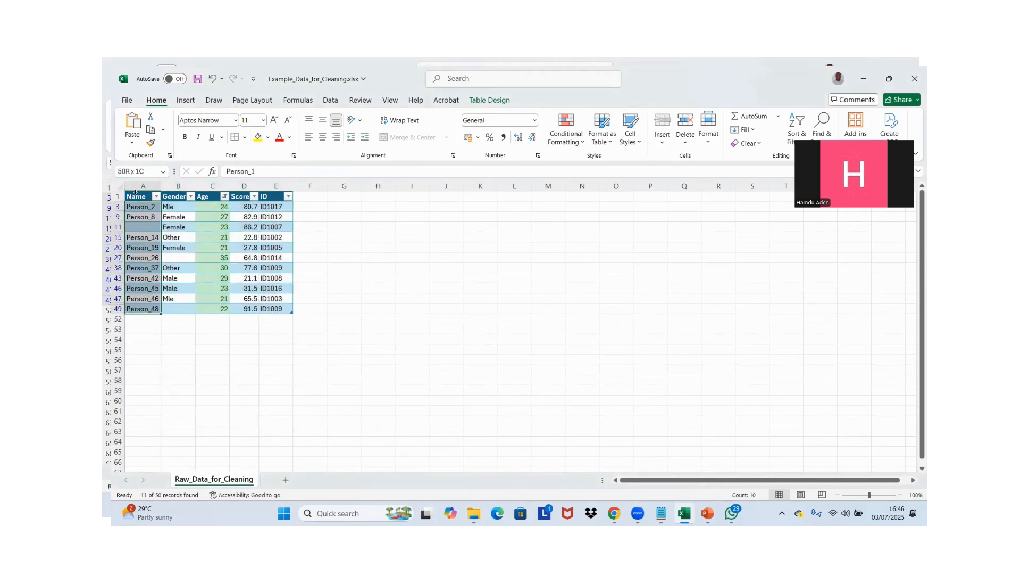
key("shift+Right")
key("shift+Right")
key("shift+Right")
key("shift+Right")
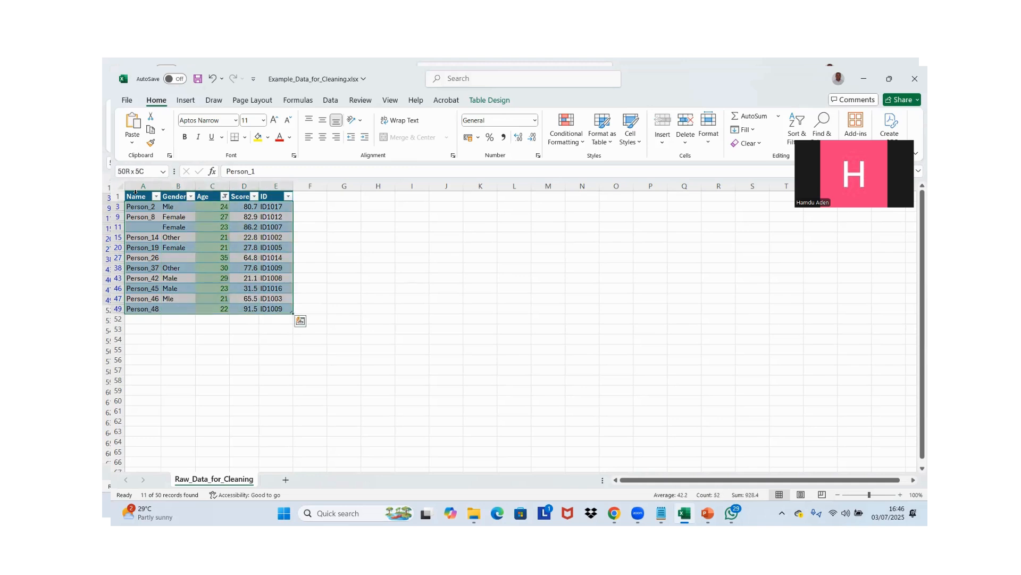
key("ctrl+q")
key("Escape")
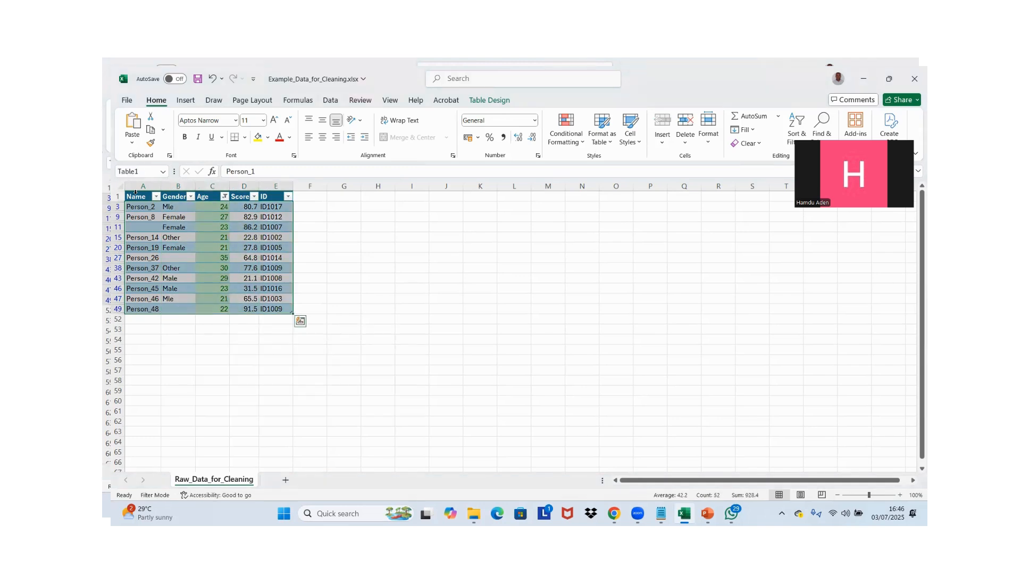
key("ctrl+c")
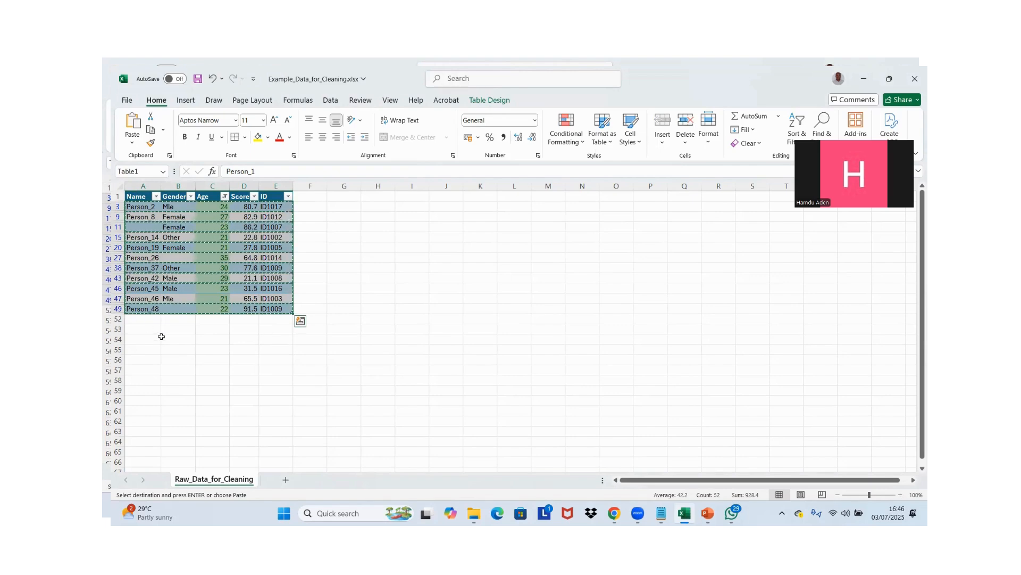
left_click(286, 480)
key("ctrl+v")
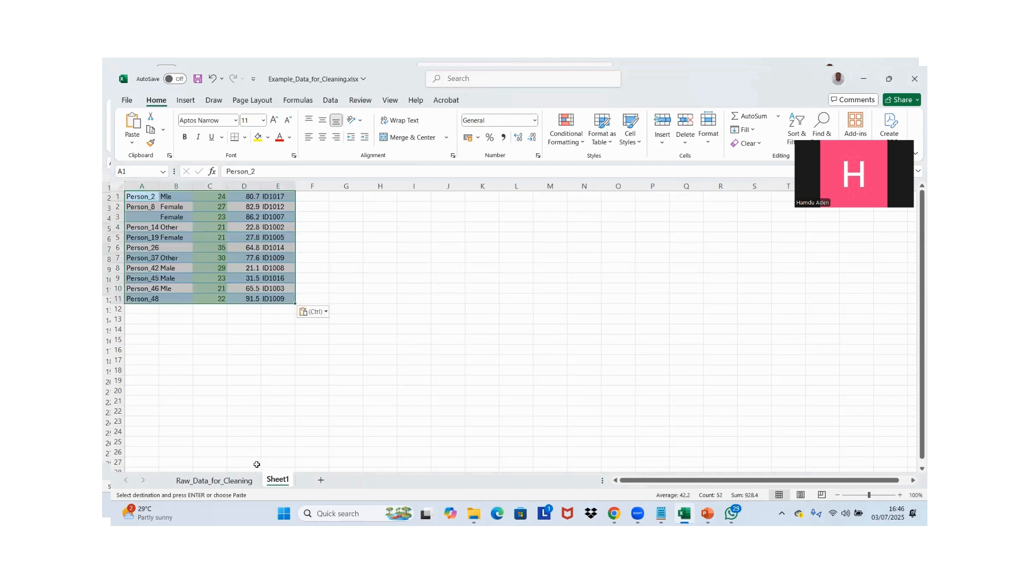
Rename the new worksheet as Age 18_35
double_click(273, 481)
type("A")
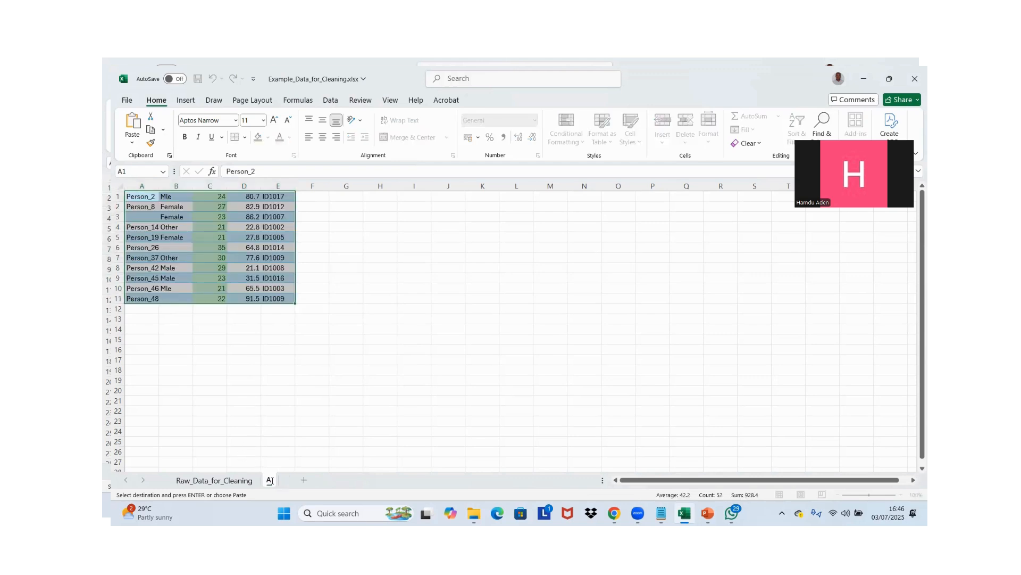
type("de 18_35")
key("BackSpace")
type("g")
left_click(220, 270)
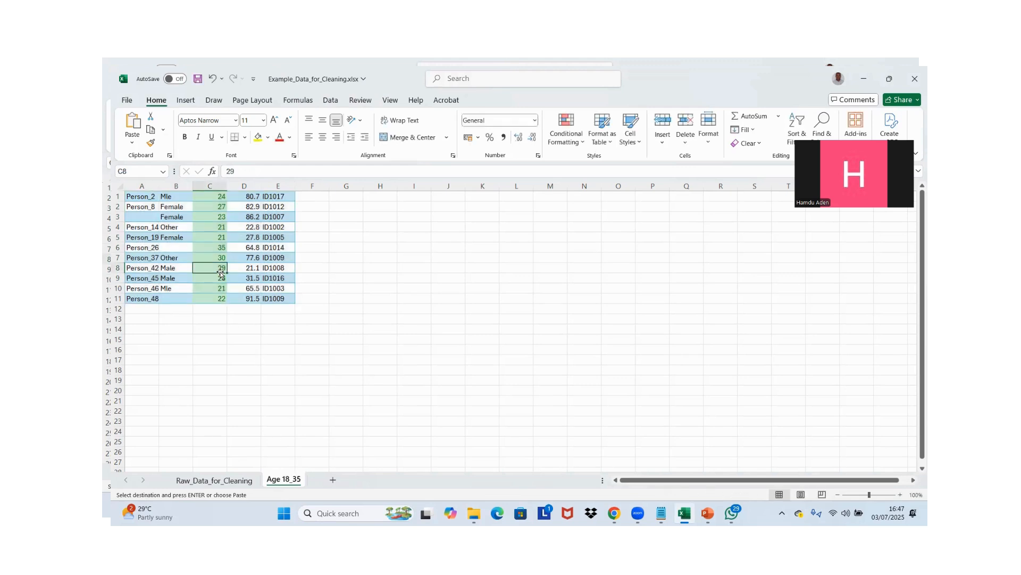
key("ctrl+Up")
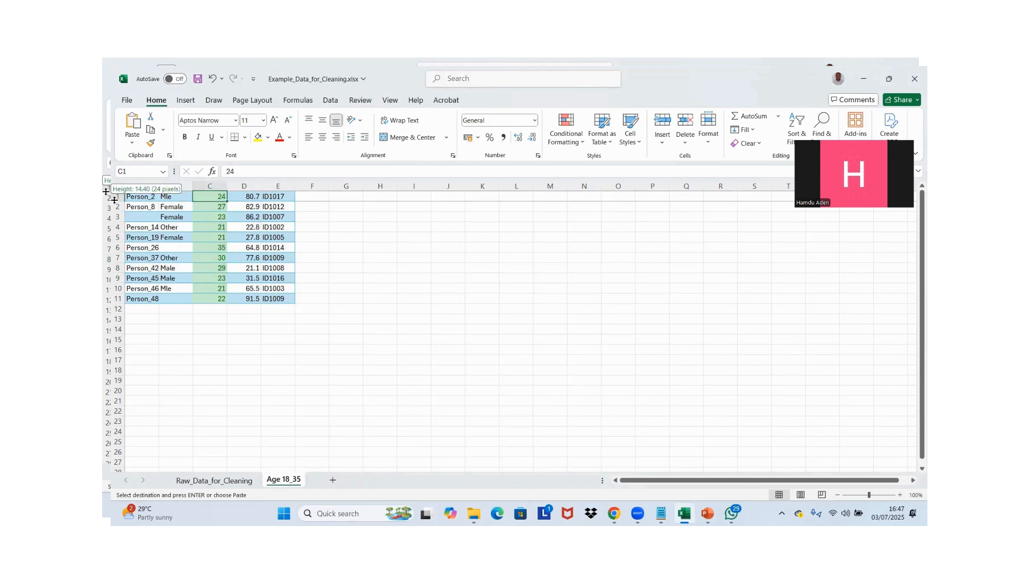
Copy the filtered table including its header row from Raw_Data_for_Cleaning to cell A1 of the Age 18_35 sheet
left_click(214, 480)
key("ctrl+Home")
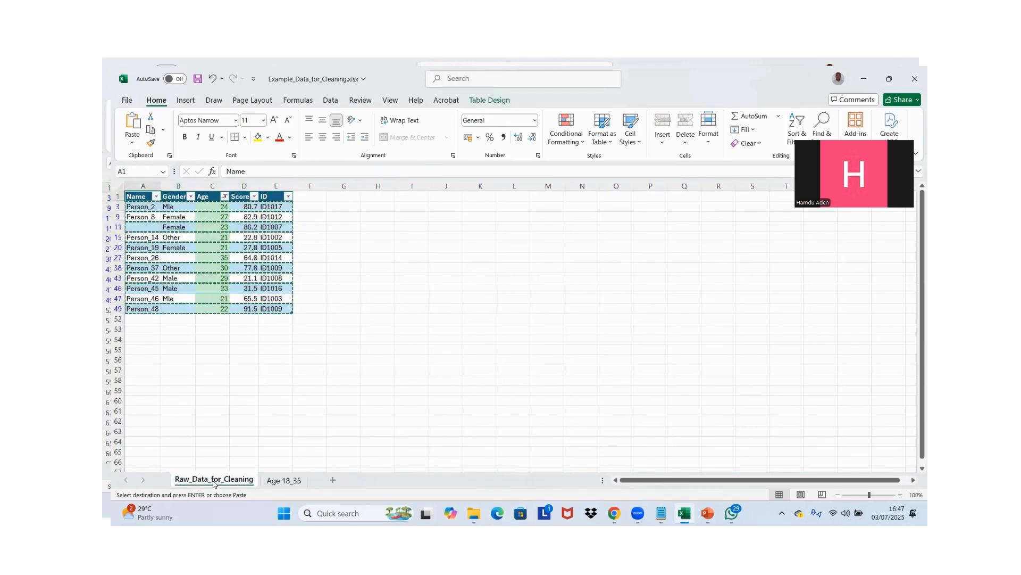
key("ctrl+shift+Right")
key("ctrl+shift+Down")
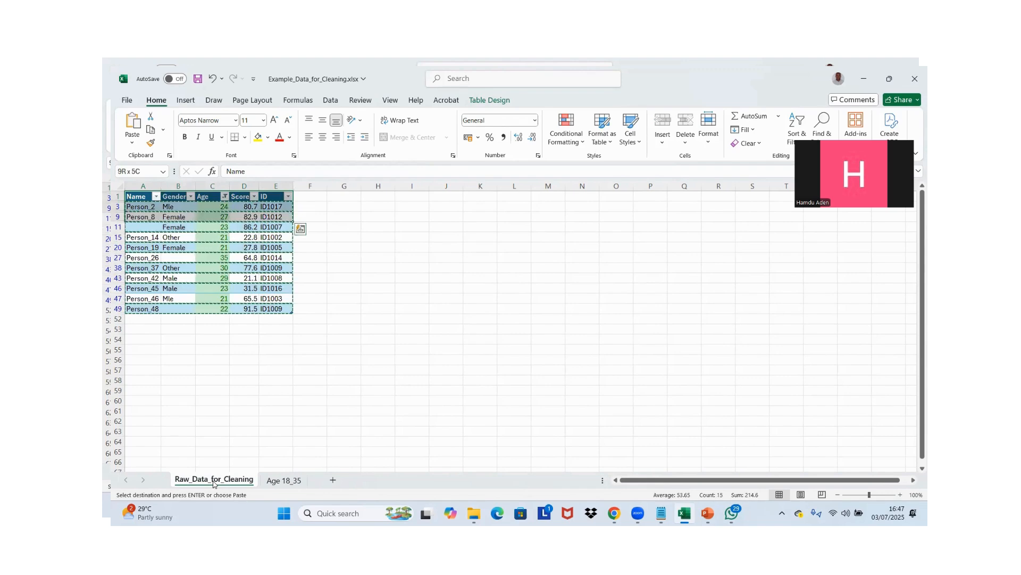
key("ctrl+v")
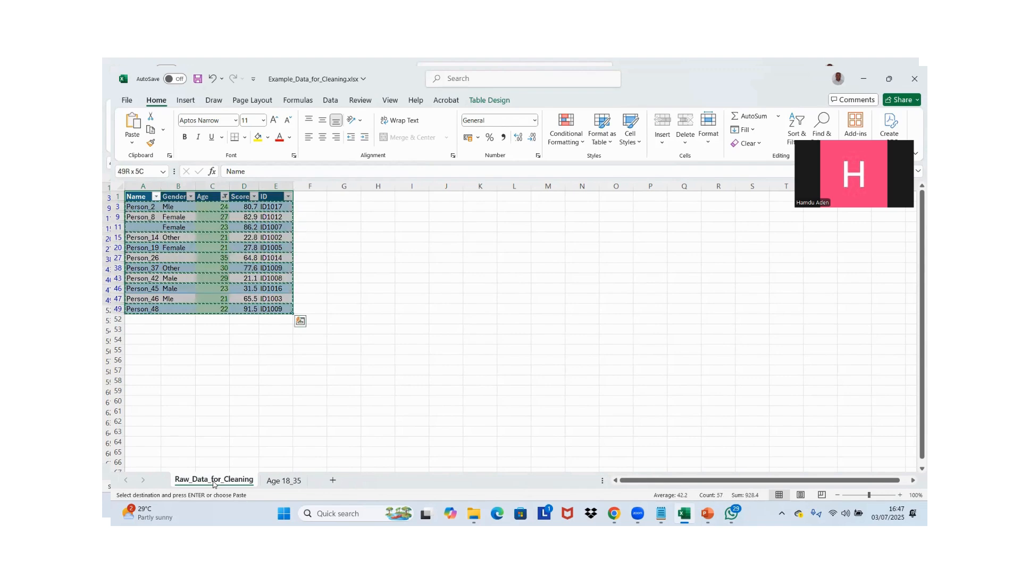
left_click(276, 480)
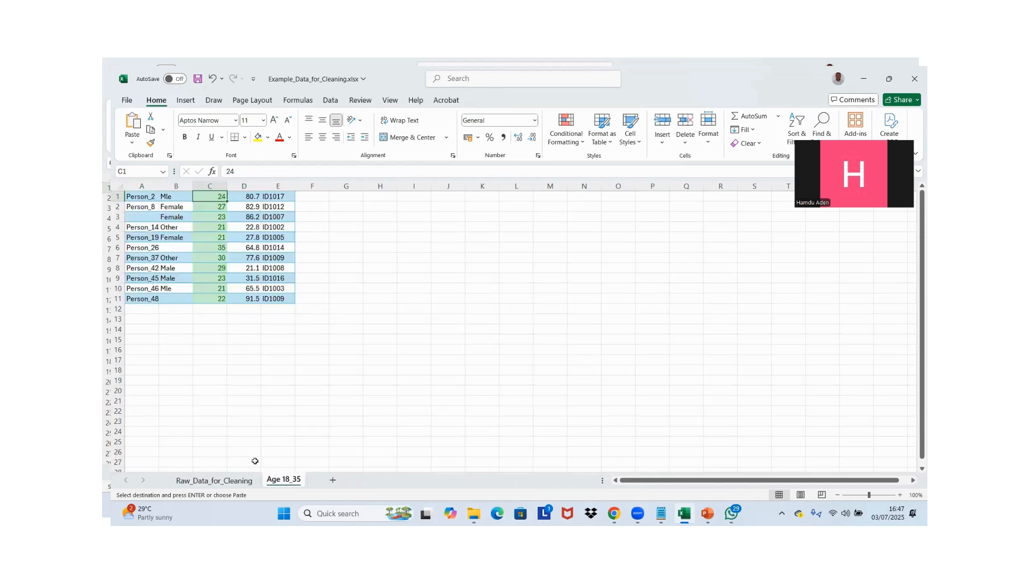
left_click(133, 195)
key("ctrl+v")
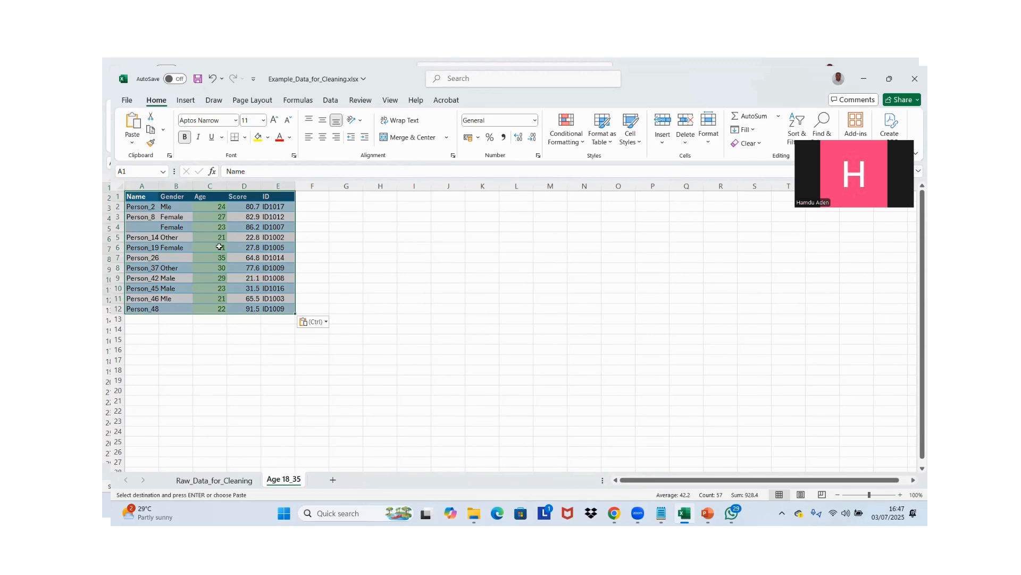
Remove the color filter from the Raw_Data_for_Cleaning table and turn its filter buttons back on
left_click(226, 480)
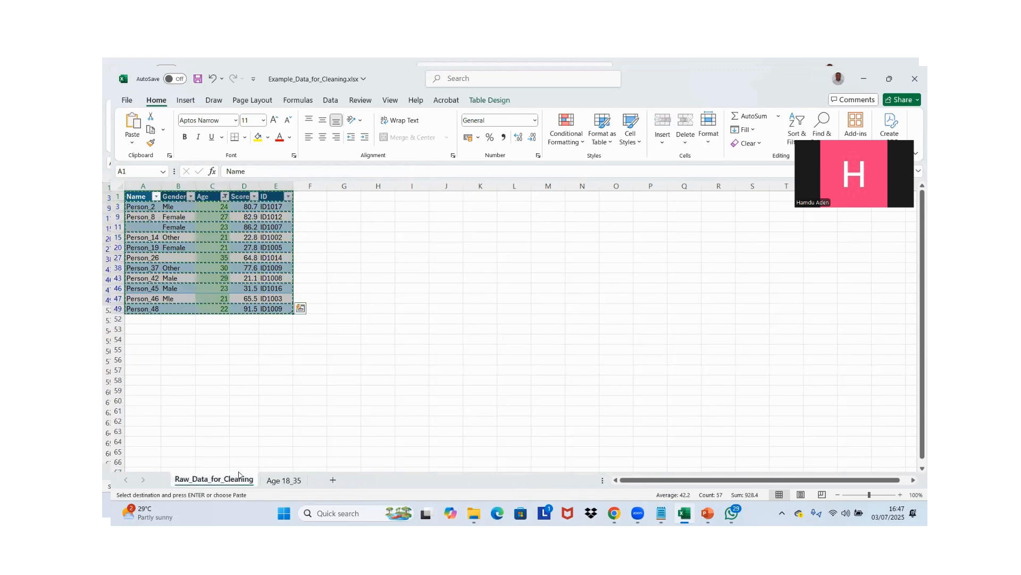
left_click(227, 256)
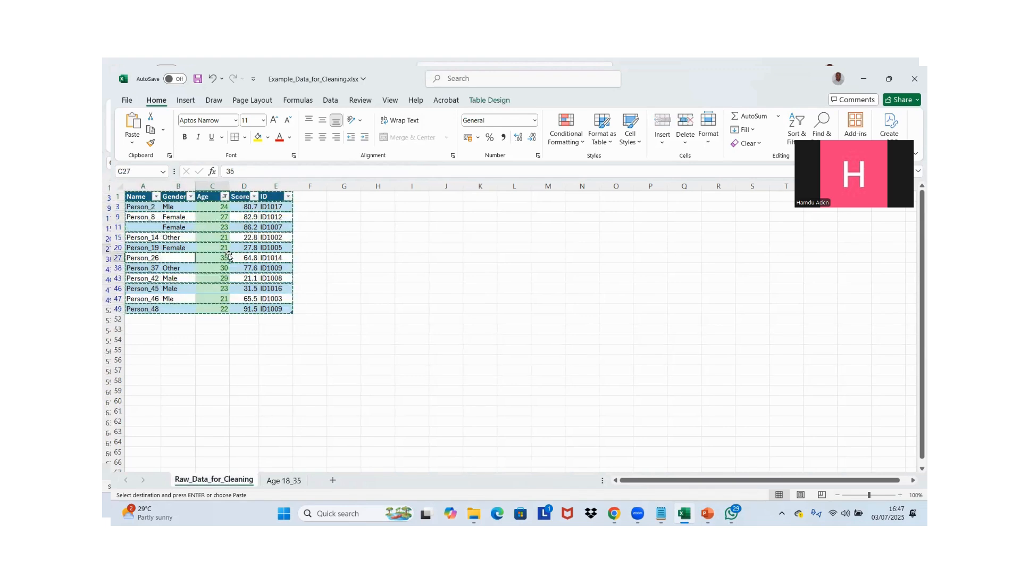
key("ctrl+Up")
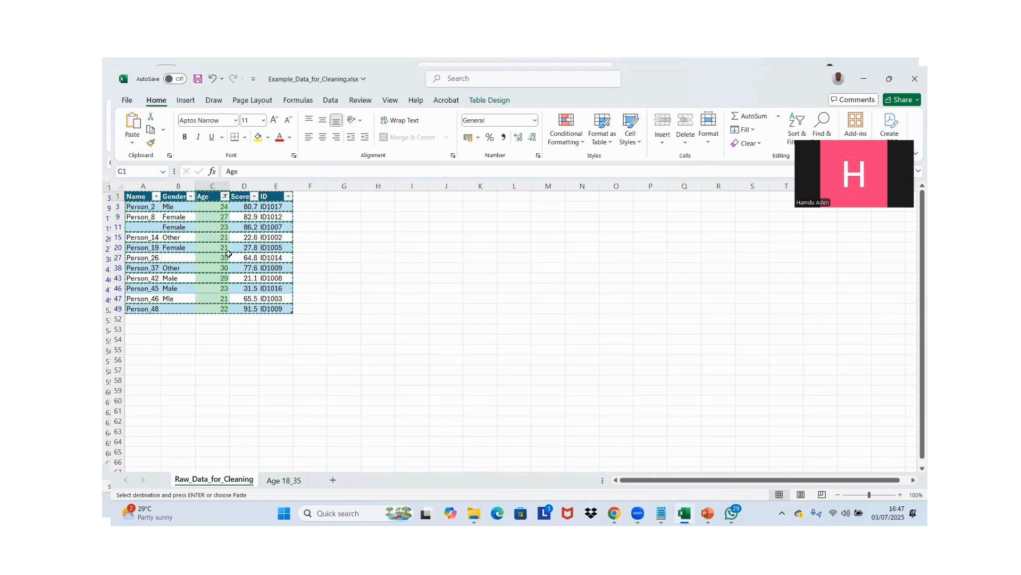
key("ctrl+shift+l")
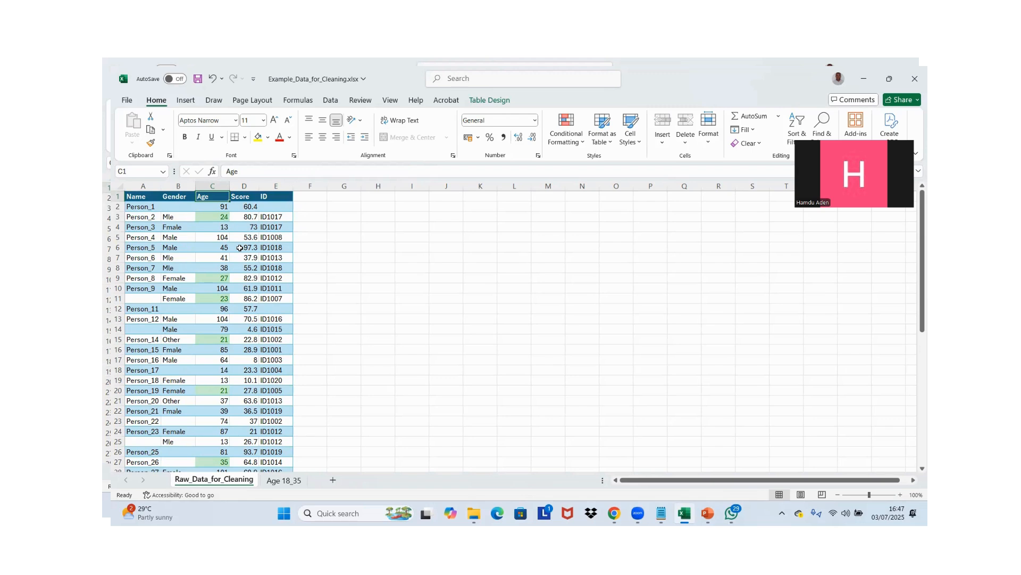
key("ctrl+shift+l")
key("Right")
key("Right")
key("Right")
key("Right")
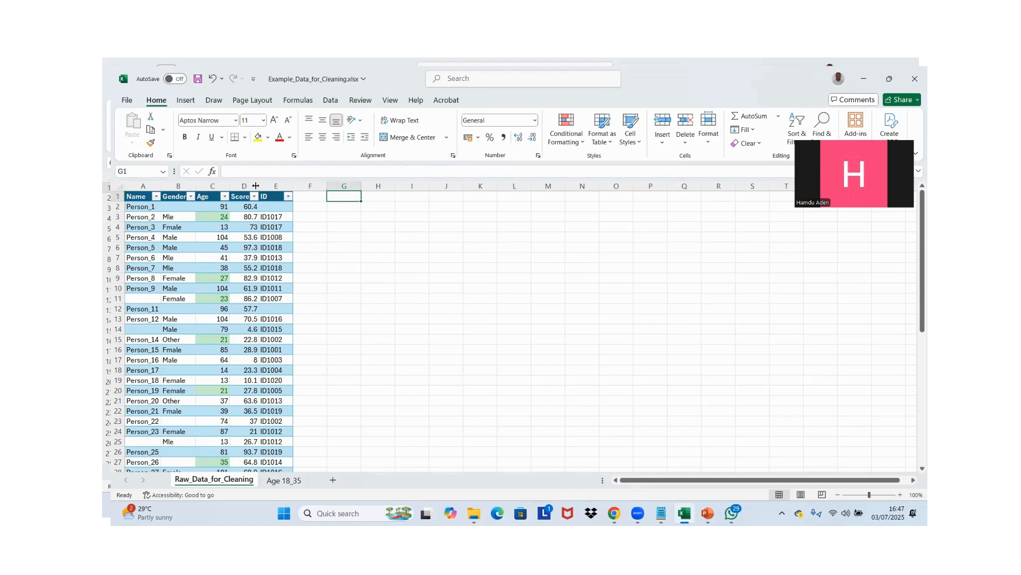
Start an IF formula in cell F2, beside the first record
left_click(306, 205)
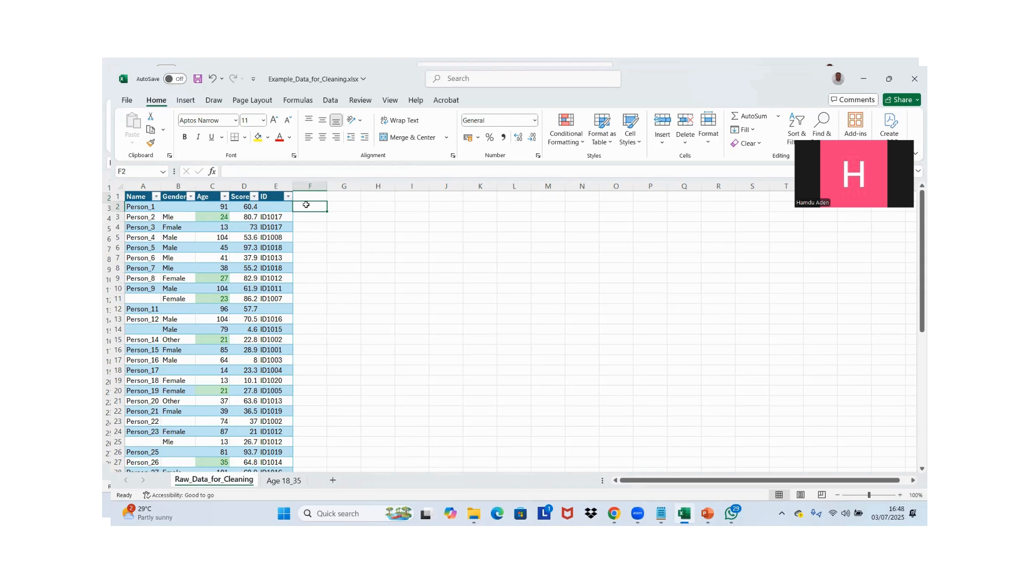
type("=if")
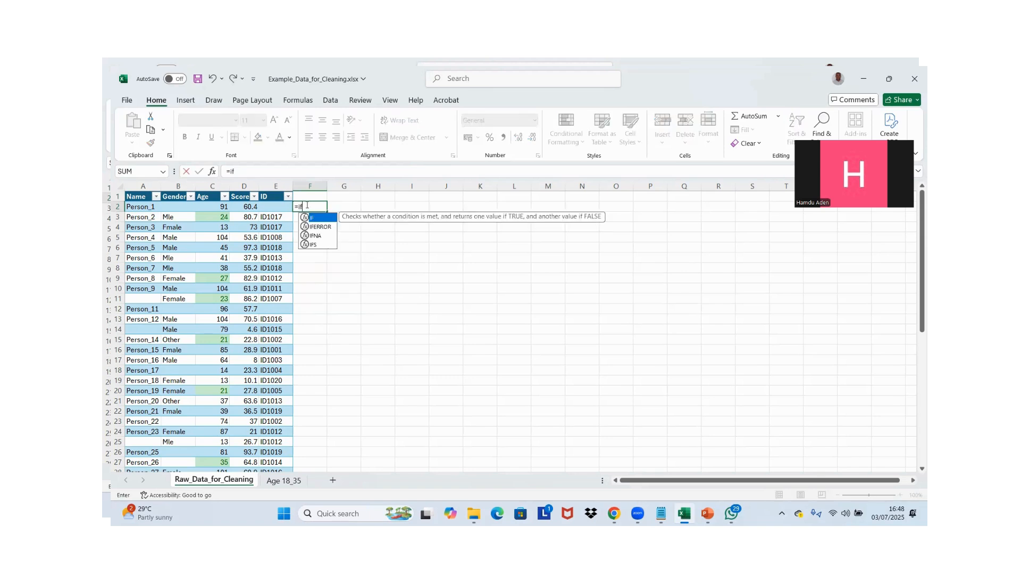
key("Tab")
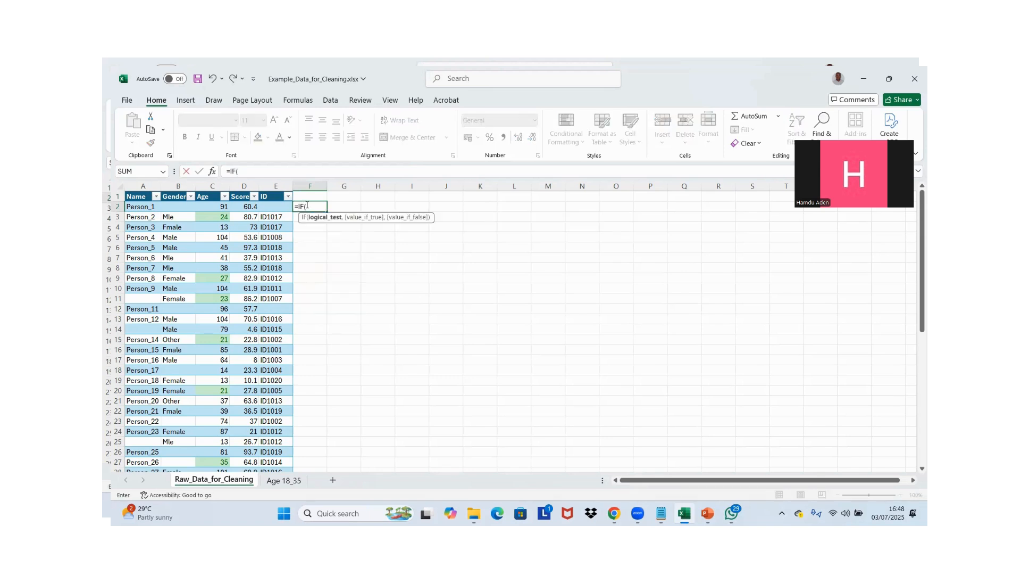
left_click(206, 205)
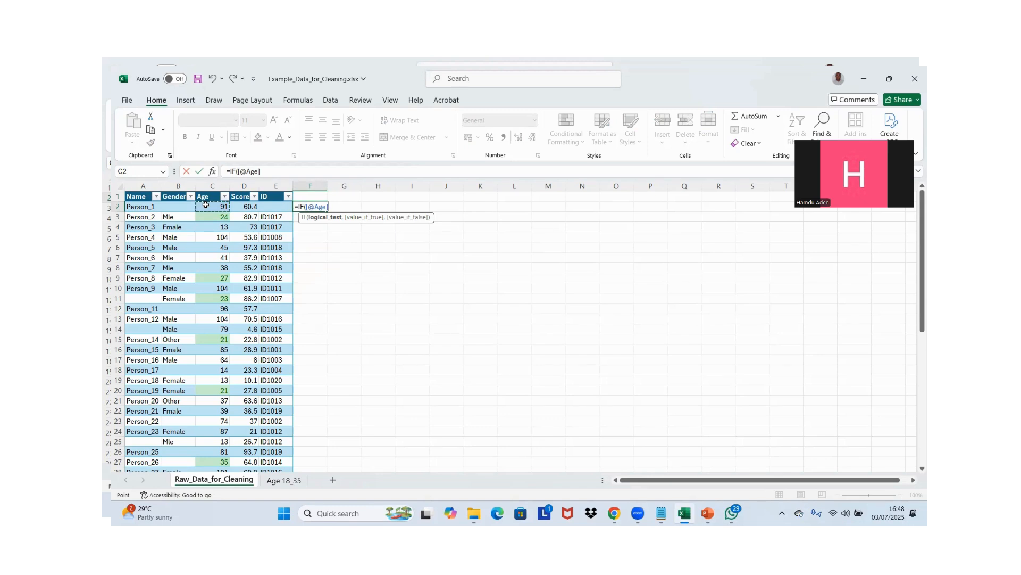
type("<18,")
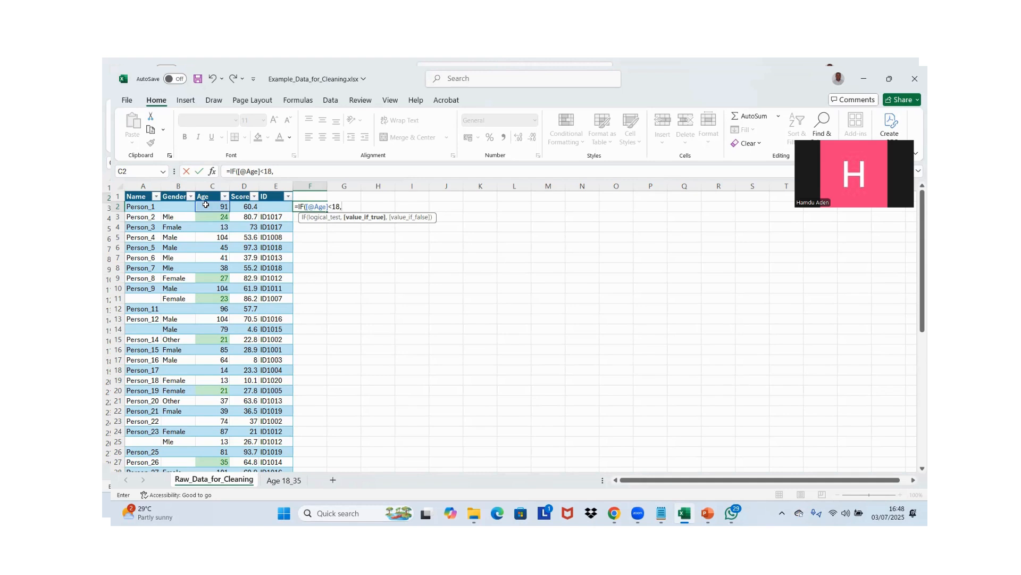
key("BackSpace")
key("BackSpace")
key("BackSpace")
key("BackSpace")
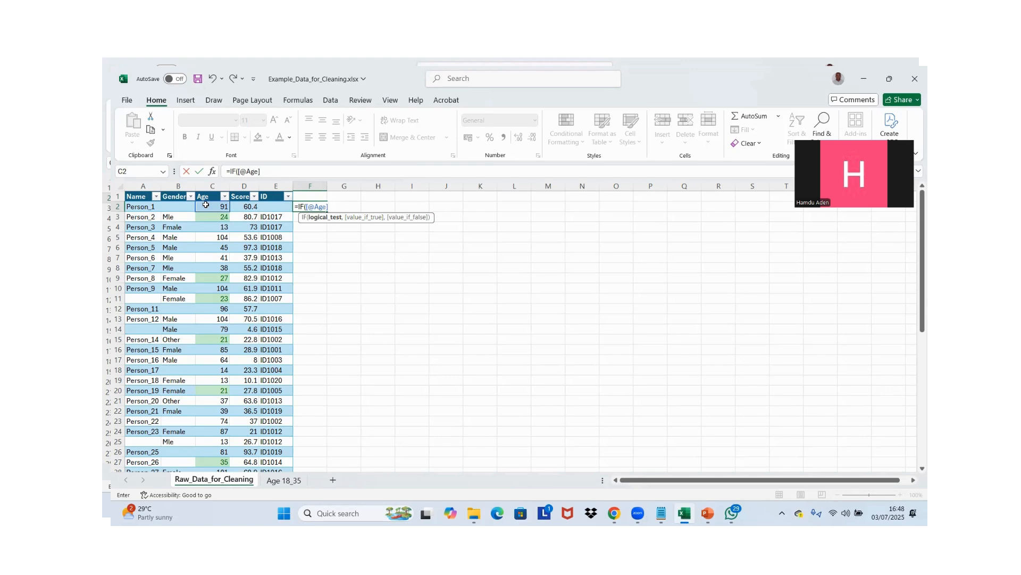
type("=")
type(">")
type("1")
key("BackSpace")
key("BackSpace")
key("BackSpace")
key("BackSpace")
key("BackSpace")
key("BackSpace")
key("BackSpace")
key("BackSpace")
key("BackSpace")
type("An")
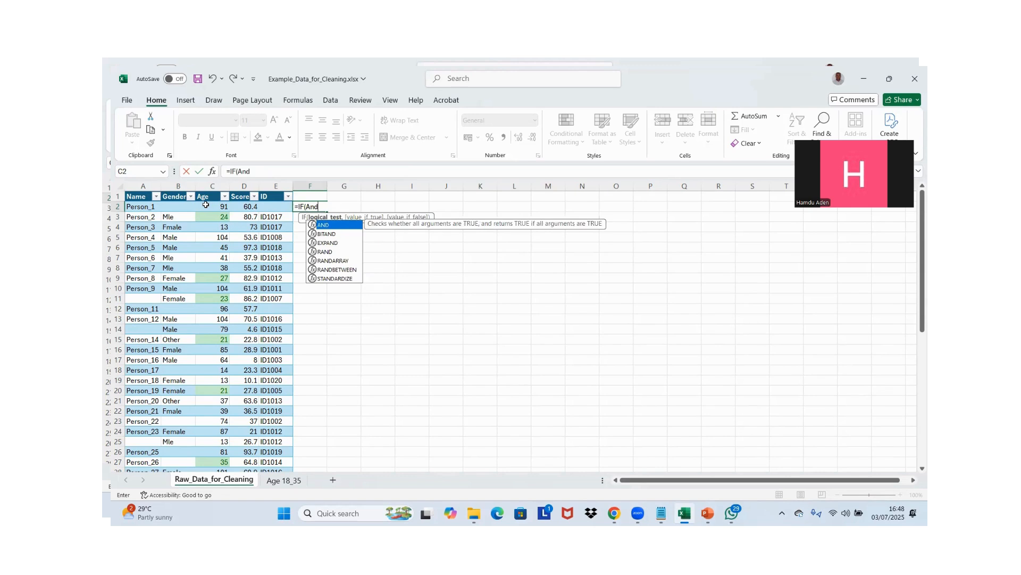
key("BackSpace")
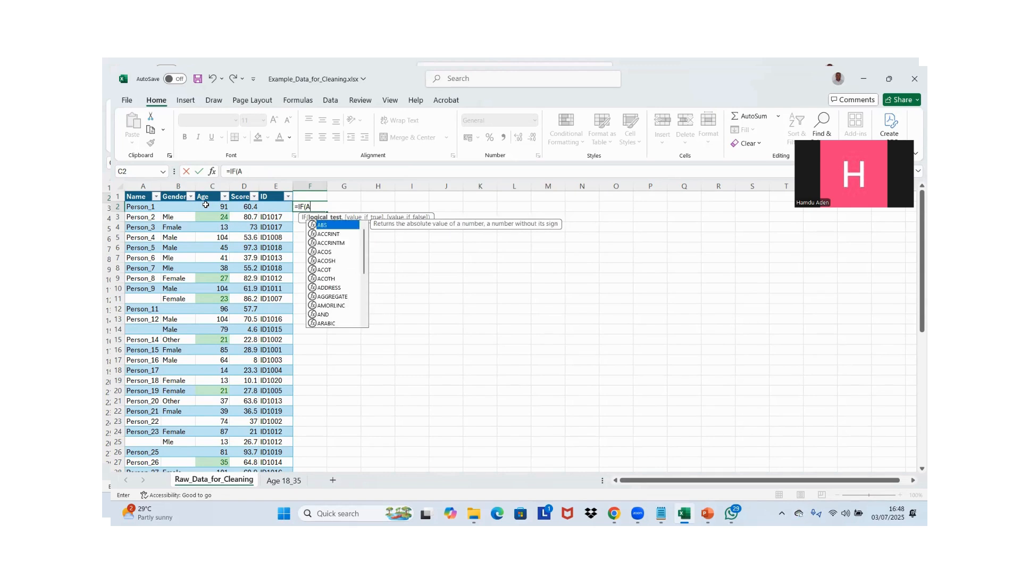
type("n")
key("Tab")
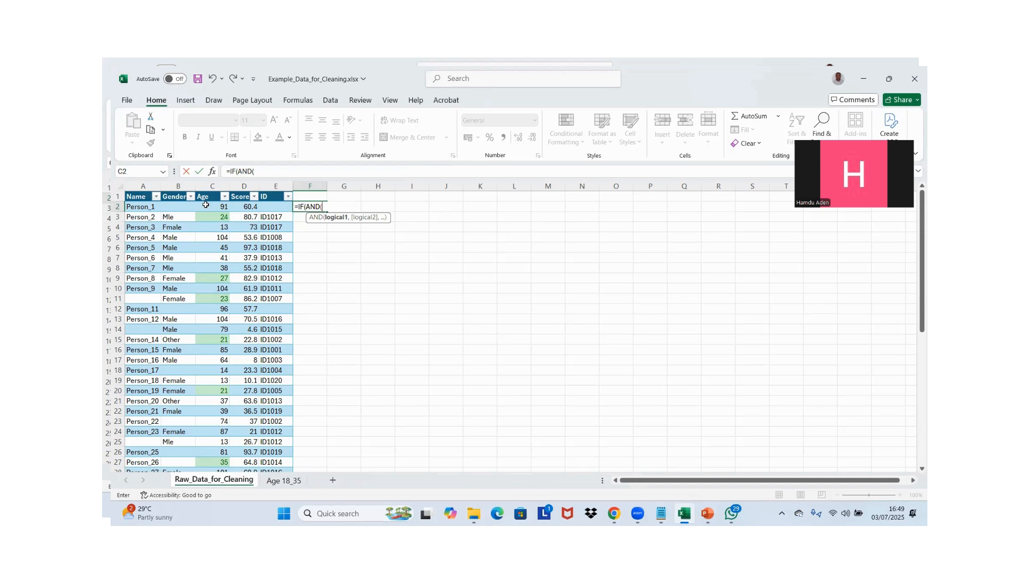
type("A")
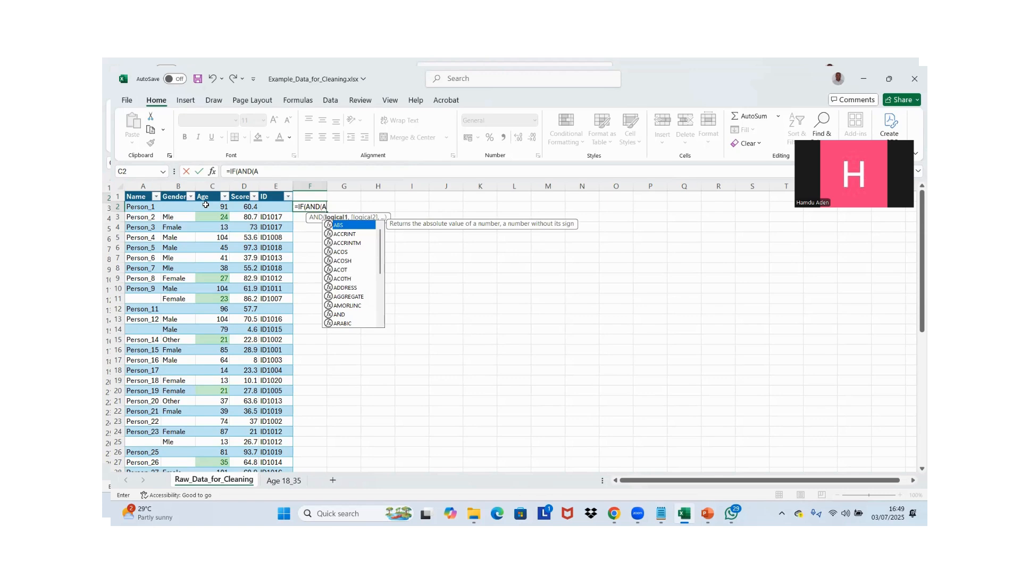
key("BackSpace")
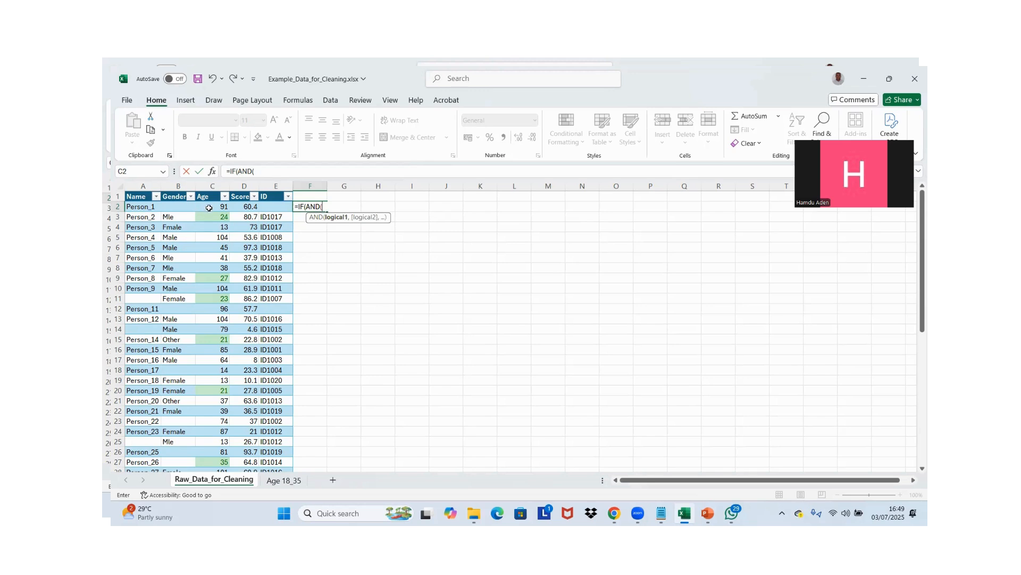
left_click(210, 207)
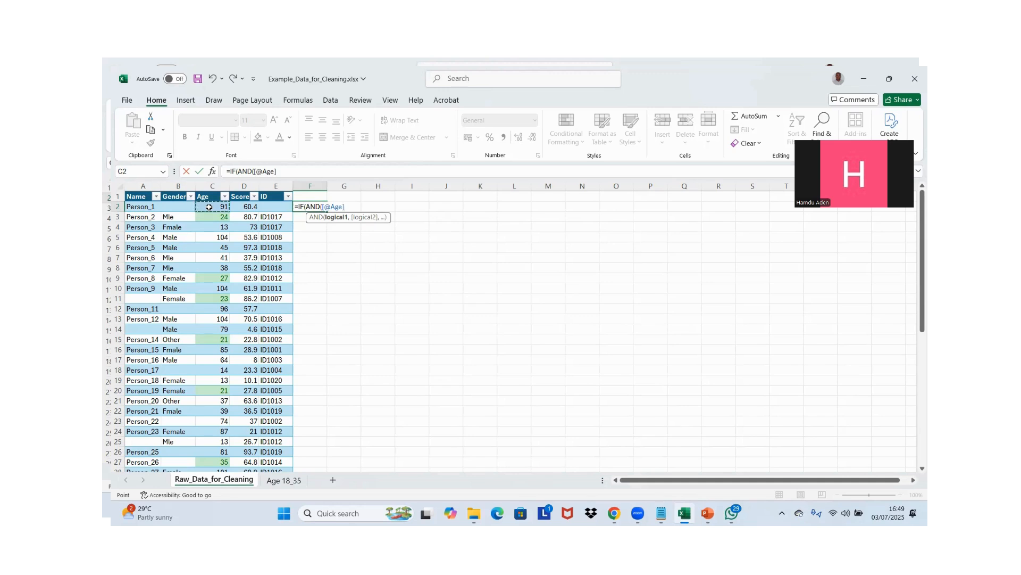
type("\\.")
type("=")
key("BackSpace")
key("BackSpace")
key("BackSpace")
type("18,")
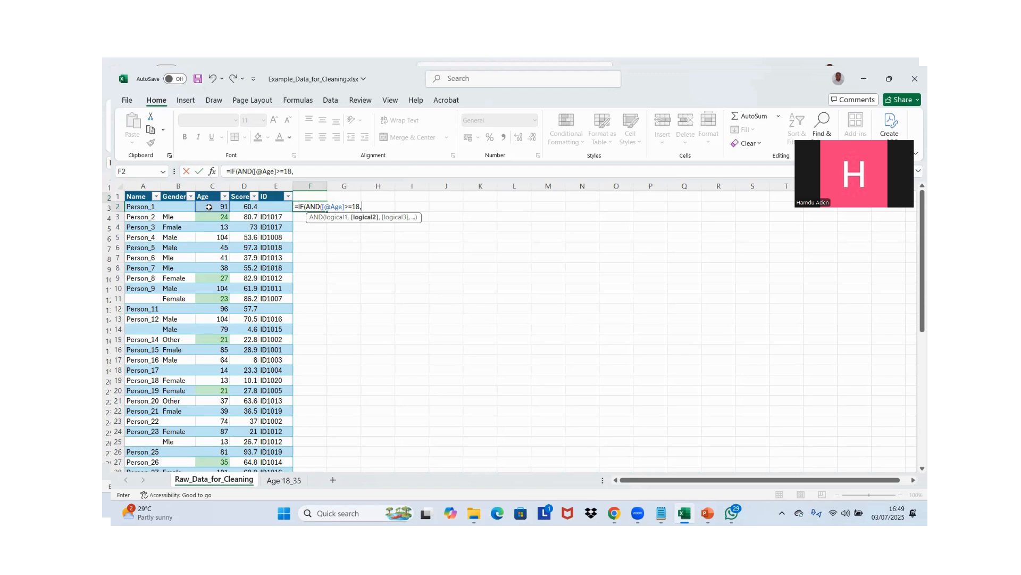
left_click(209, 207)
type("<=35")
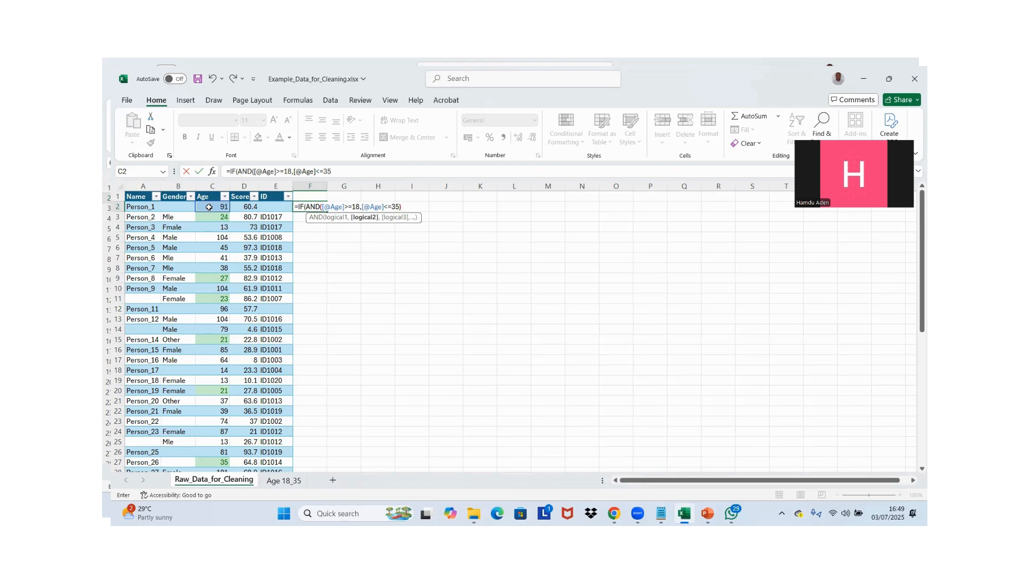
type(")")
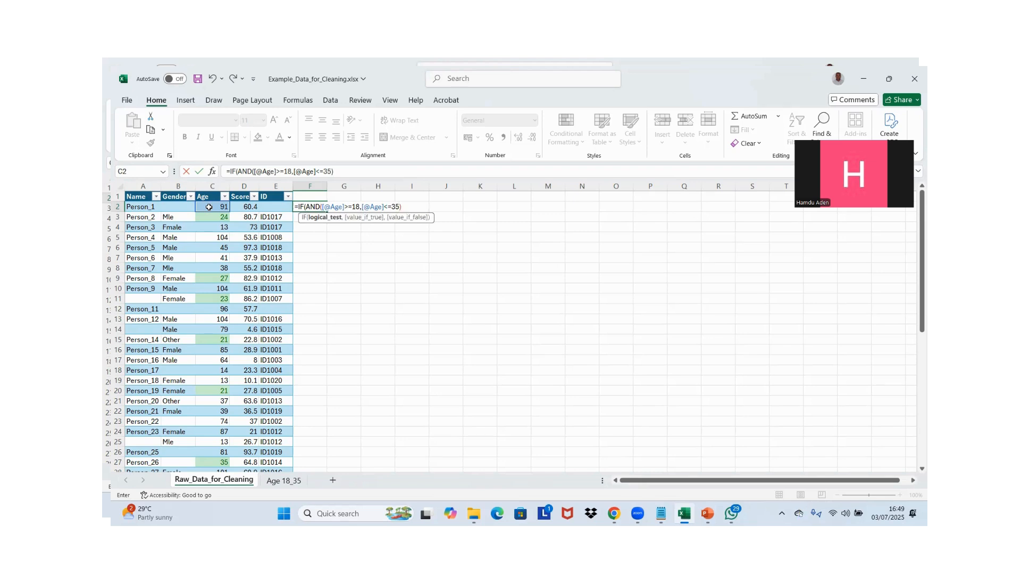
type(",\"Valid")
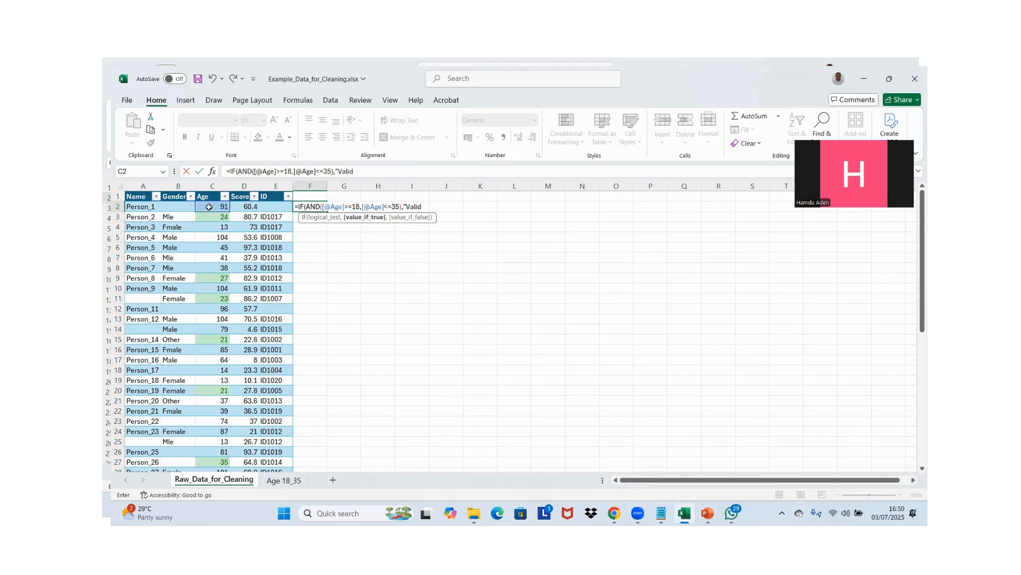
type("\",\"Outlier")
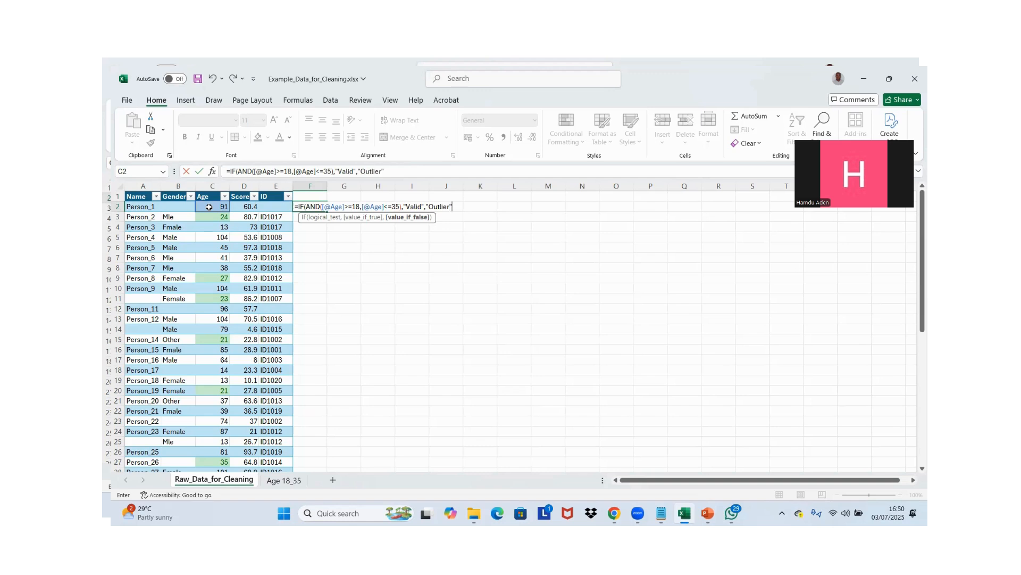
type("\")")
Complete the IF formula in F2 so it returns "Valid" when true and "Outlier" when false, and enter it
key("Return")
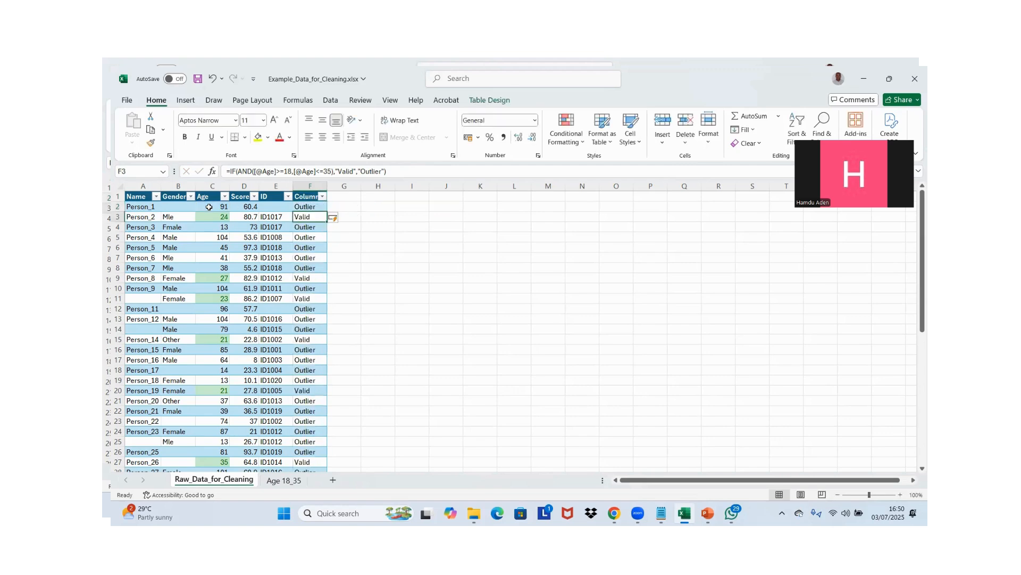
Check the formula results down the new column against the highlighted ages in the Age column
key("Down")
key("Down")
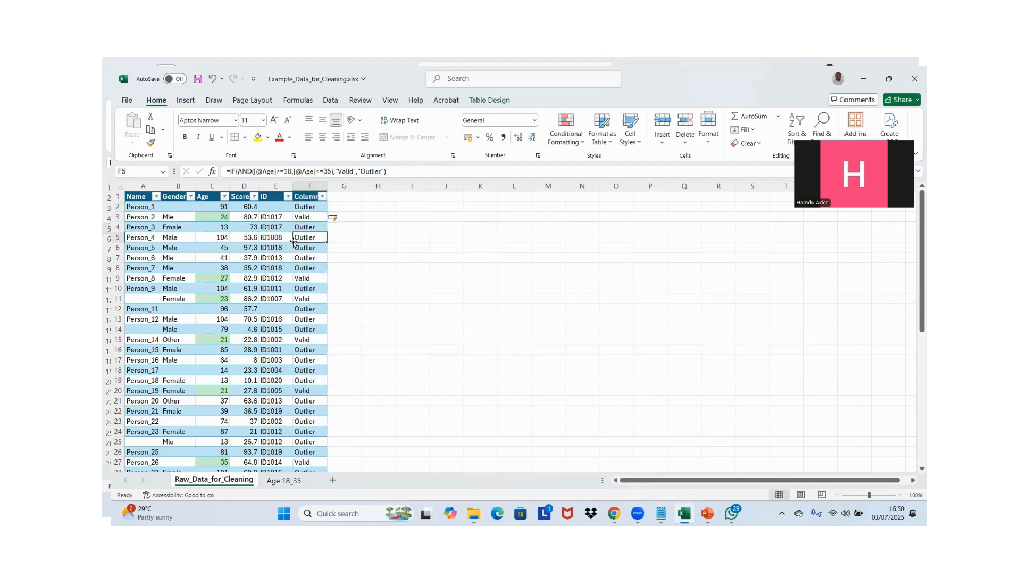
left_click(225, 216)
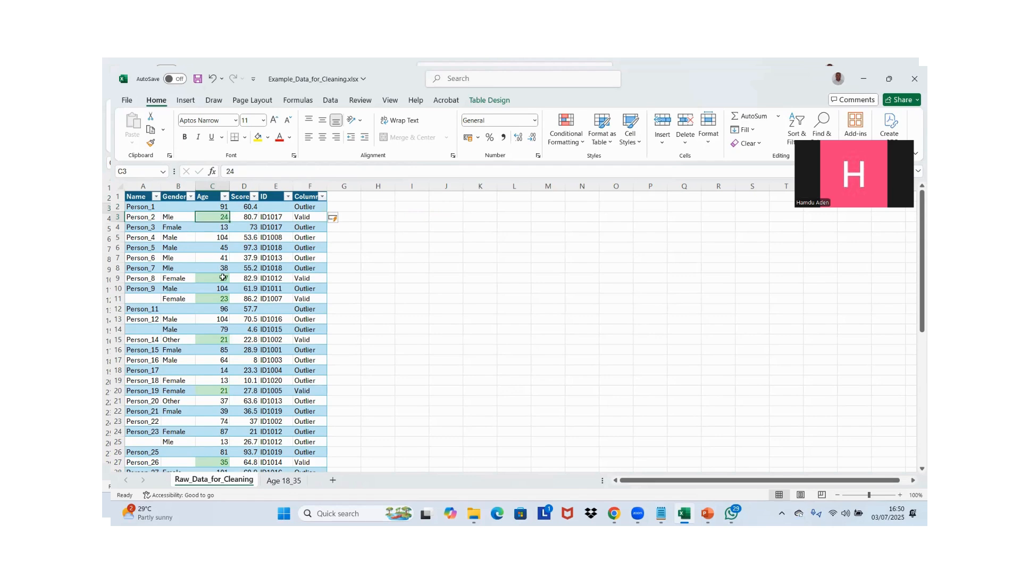
key("Down")
key("Down")
key("Down")
key("Down")
key("Down")
key("Down")
key("Right")
key("Right")
key("Right")
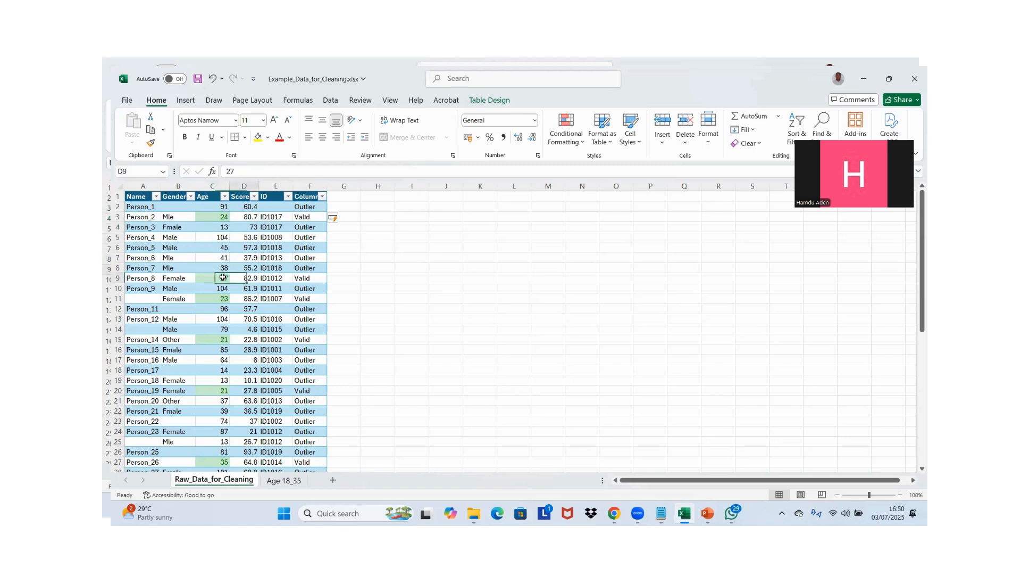
key("Down")
key("Down")
key("Down")
key("Down")
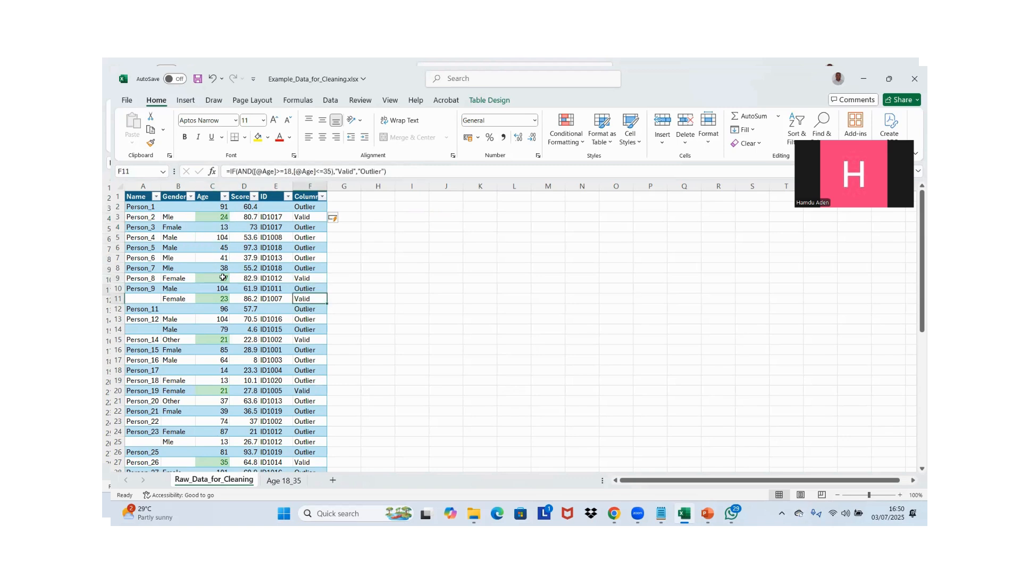
key("Down")
key("Down")
key("Down")
key("Down")
key("Down")
key("Down")
key("Down")
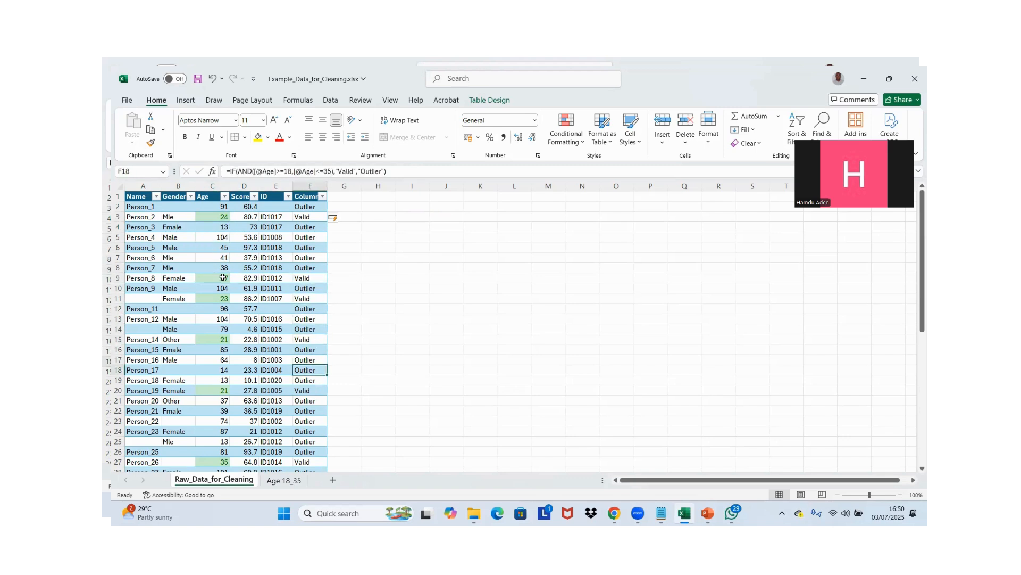
key("Down")
key("Down")
key("Down")
key("Down")
key("Down")
key("Down")
key("Down")
key("Down")
key("Down")
key("Down")
key("Down")
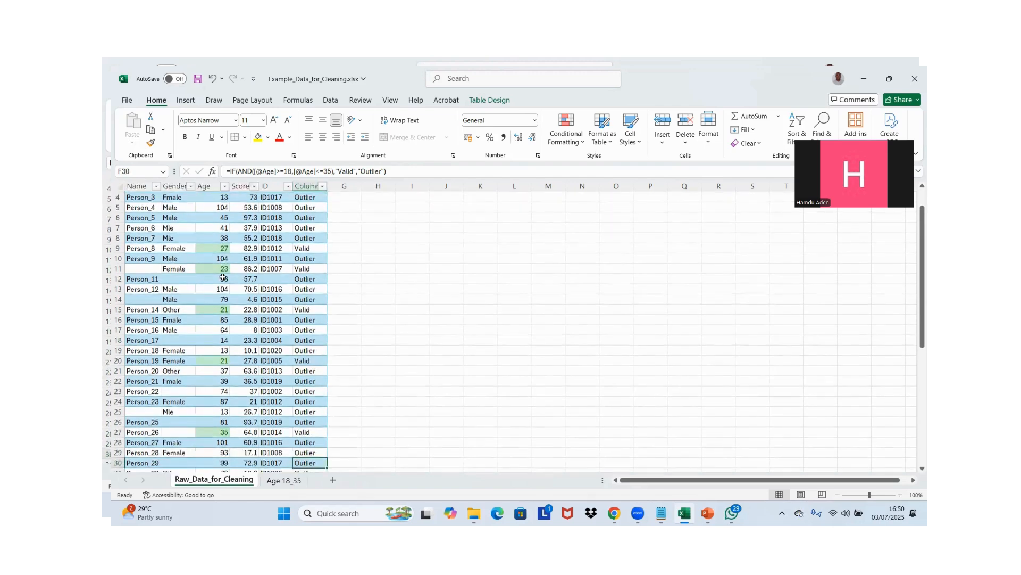
key("ctrl+Home")
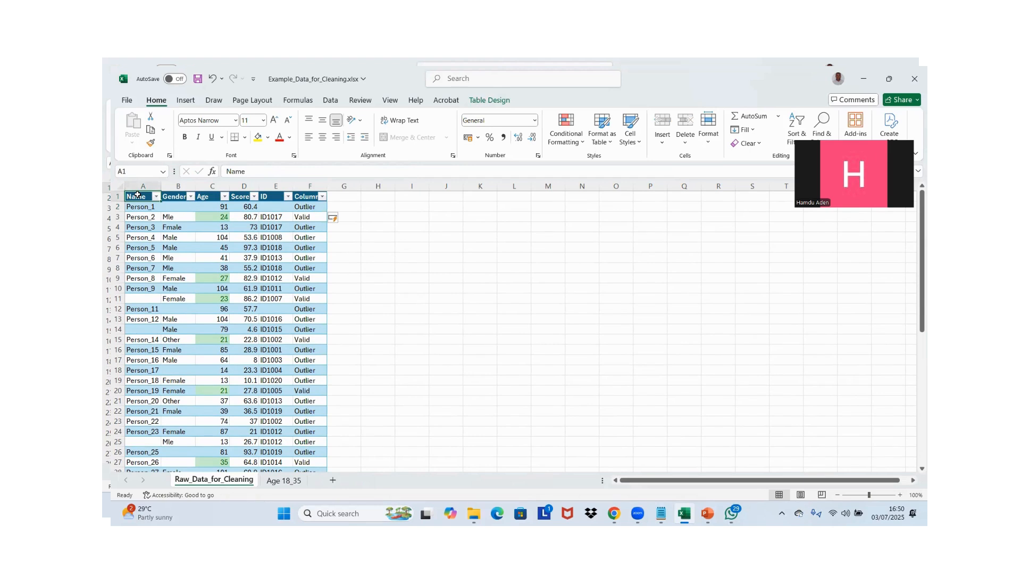
Rename the new column's header in F1 as Outlier_Check
left_click(306, 198)
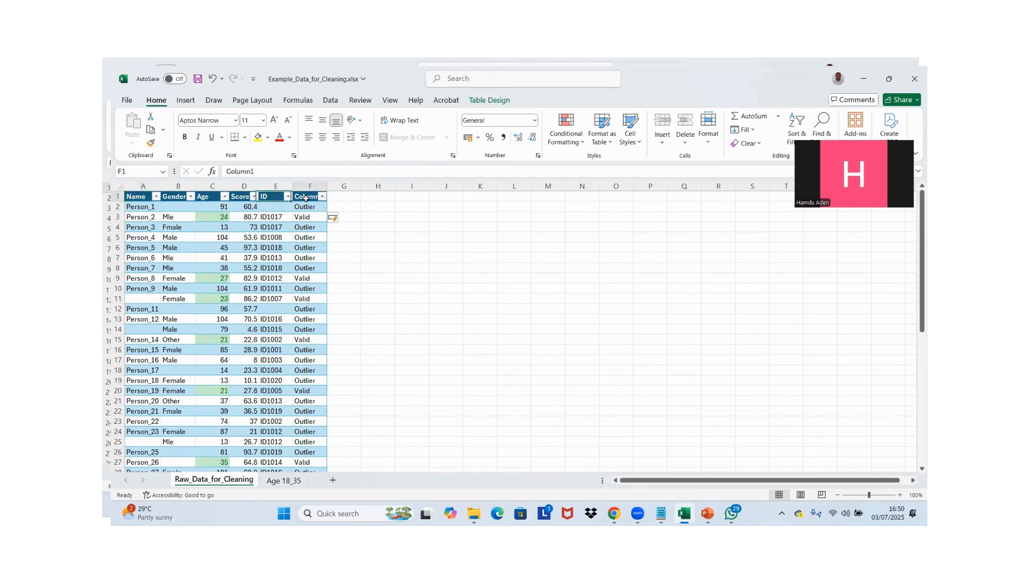
type("O")
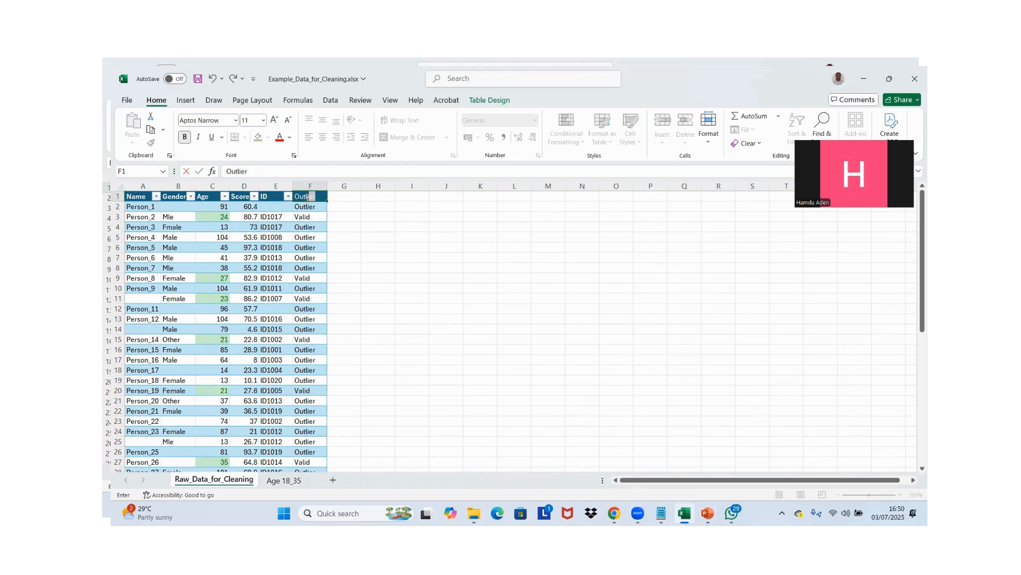
type("utlier_Check")
key("Return")
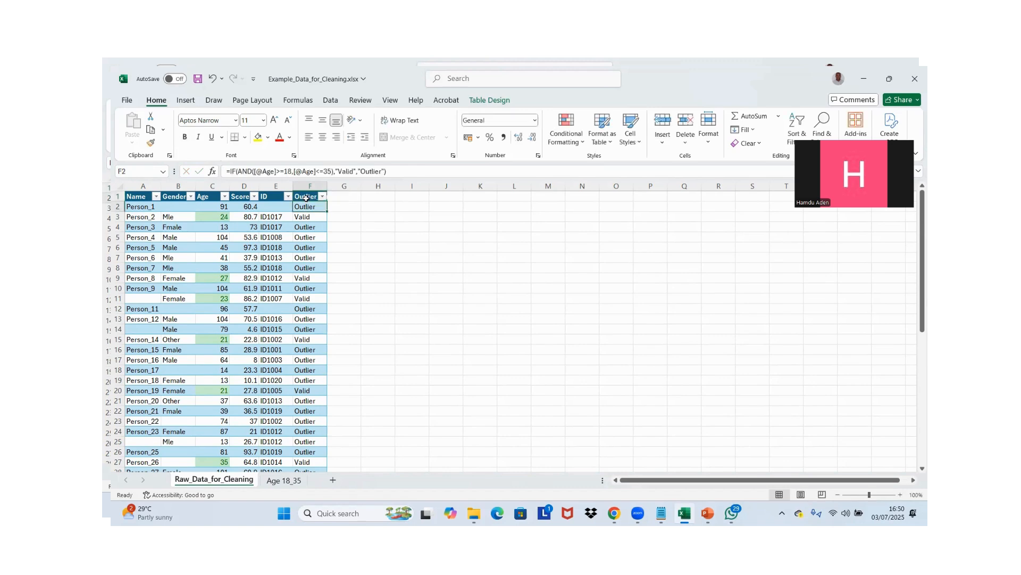
Insert a PivotTable from Table1 on the existing worksheet, placed at cell K3 of Raw_Data_for_Cleaning
left_click(276, 200)
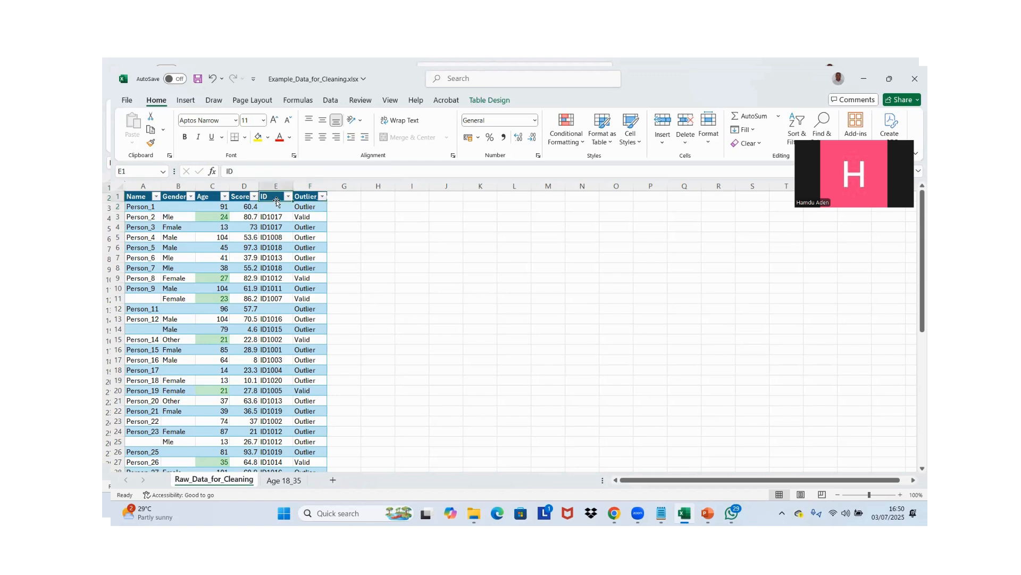
left_click(187, 102)
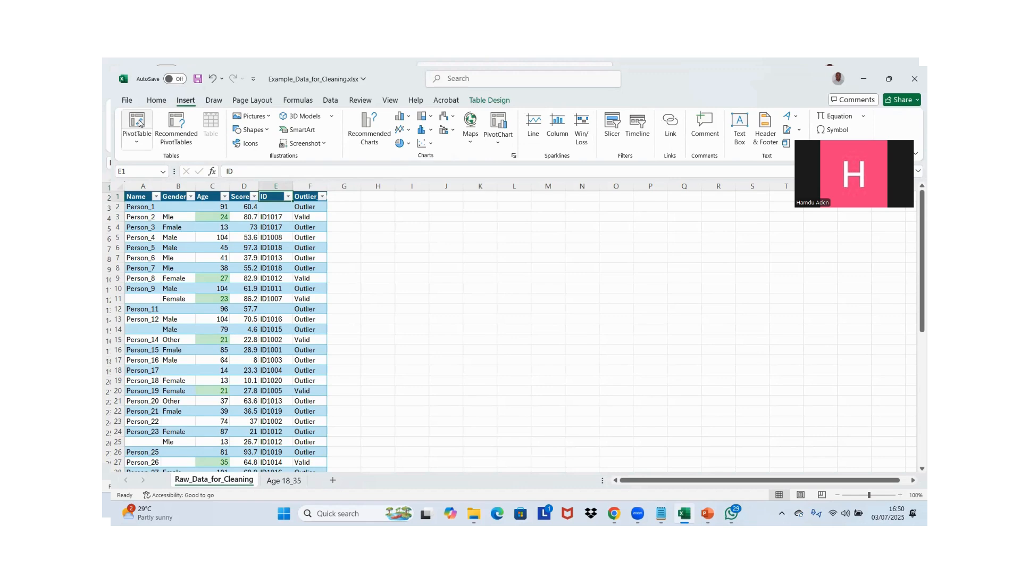
left_click(242, 266)
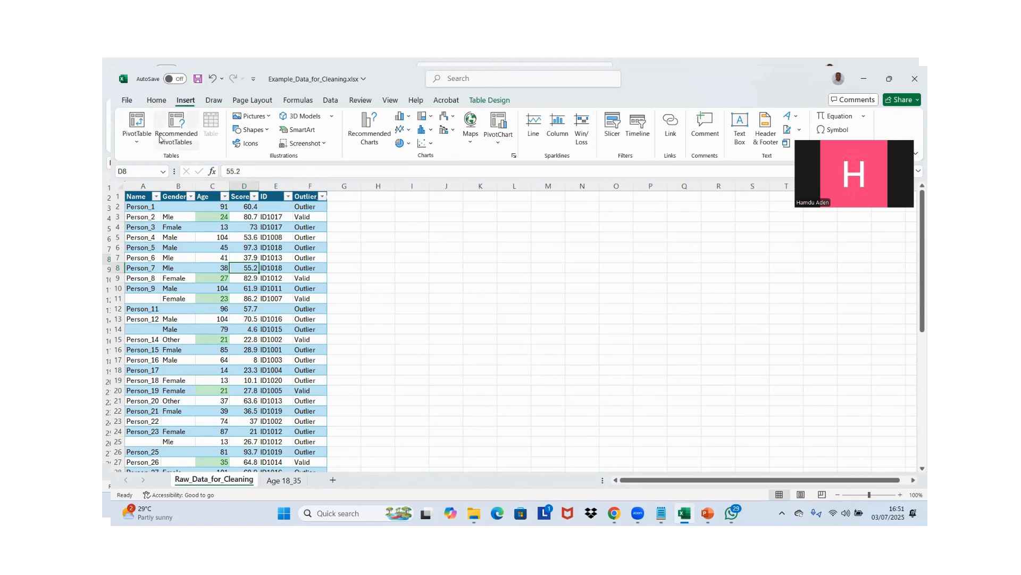
left_click(265, 272)
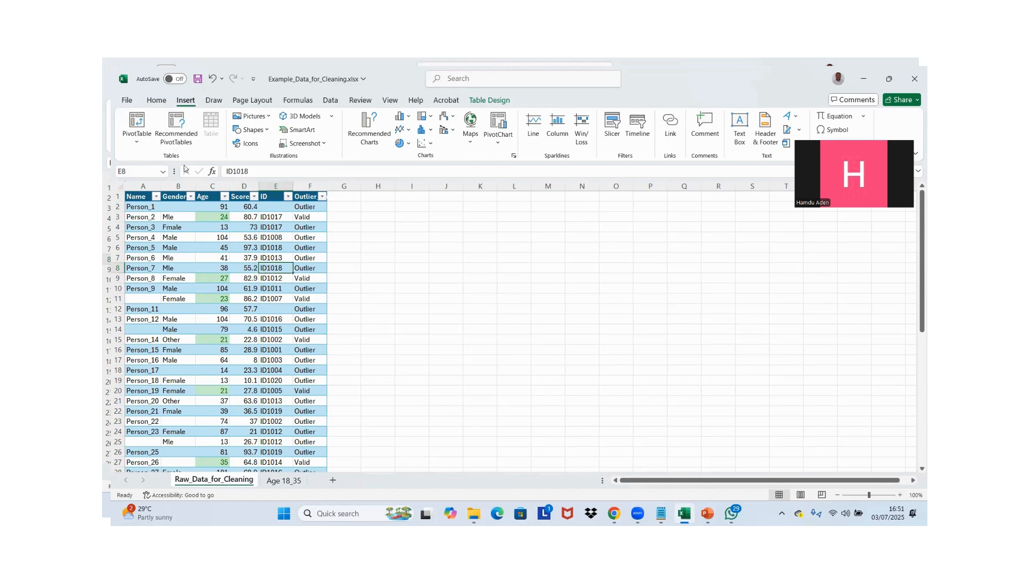
left_click(143, 128)
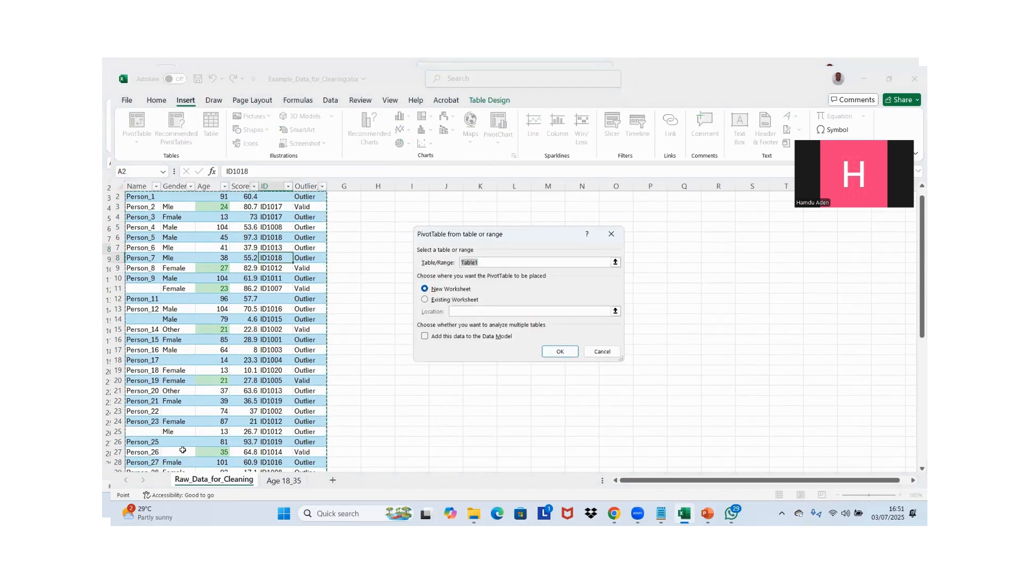
left_click(425, 299)
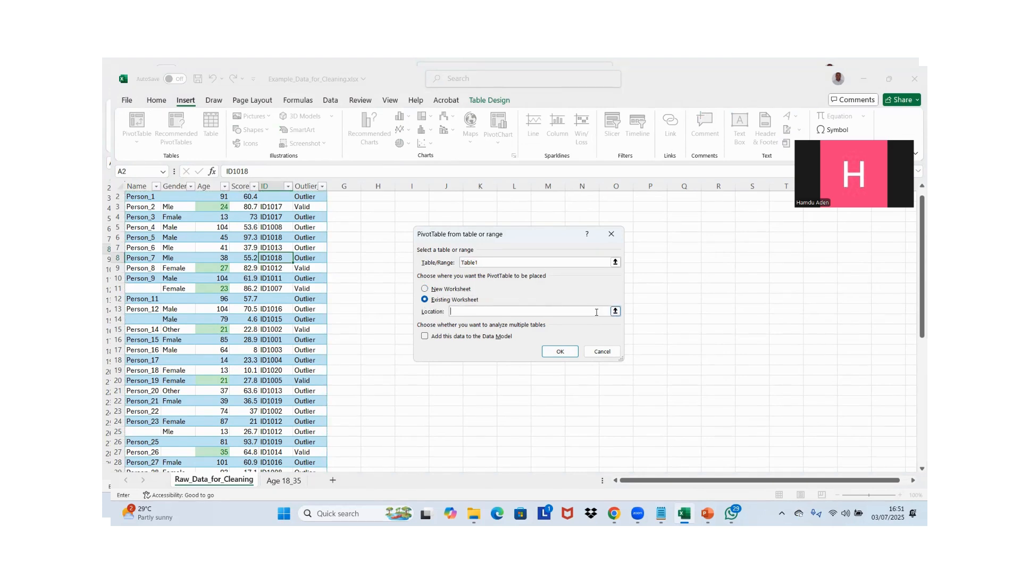
left_click(615, 311)
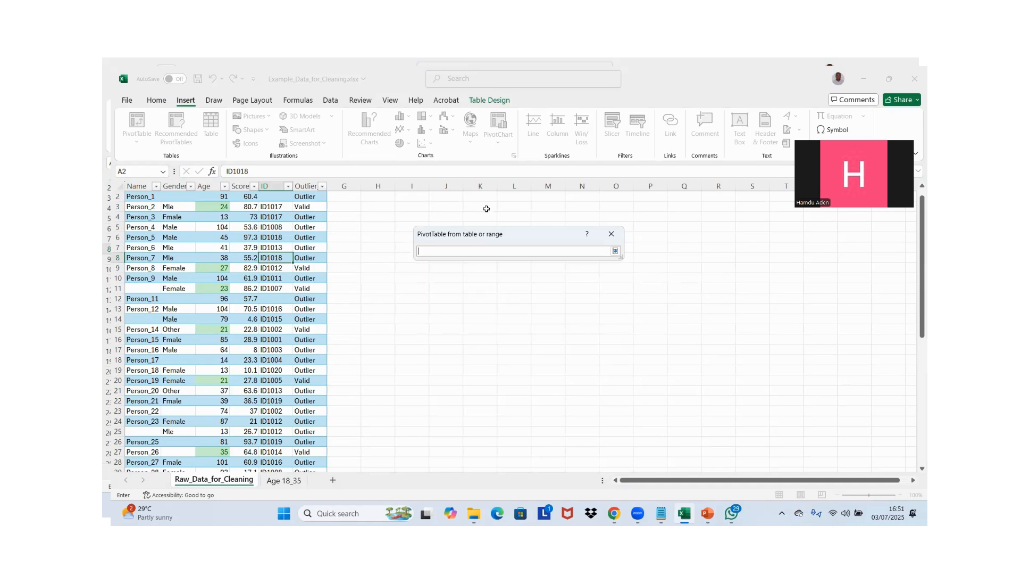
left_click(486, 208)
left_click(616, 251)
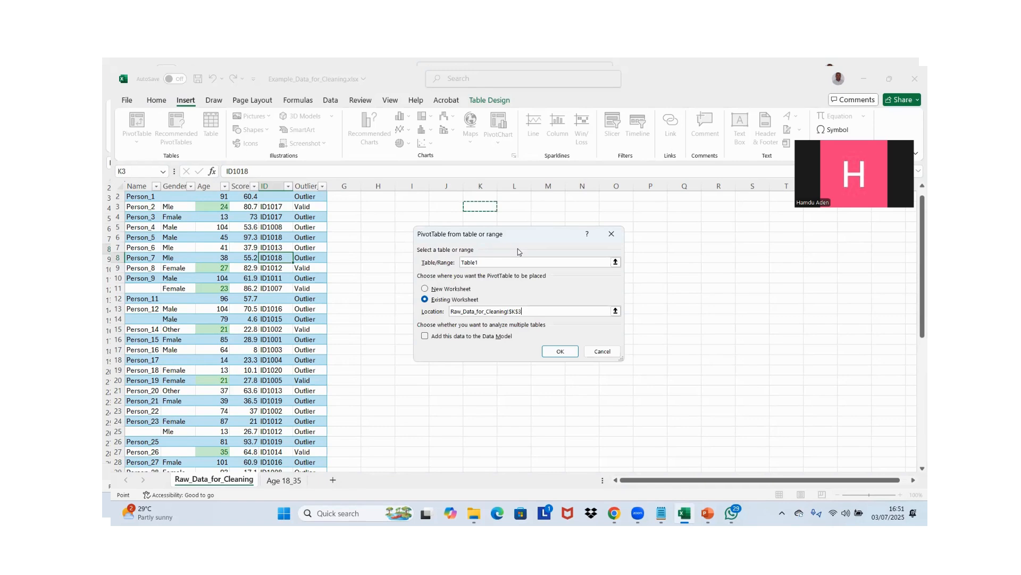
left_click(556, 351)
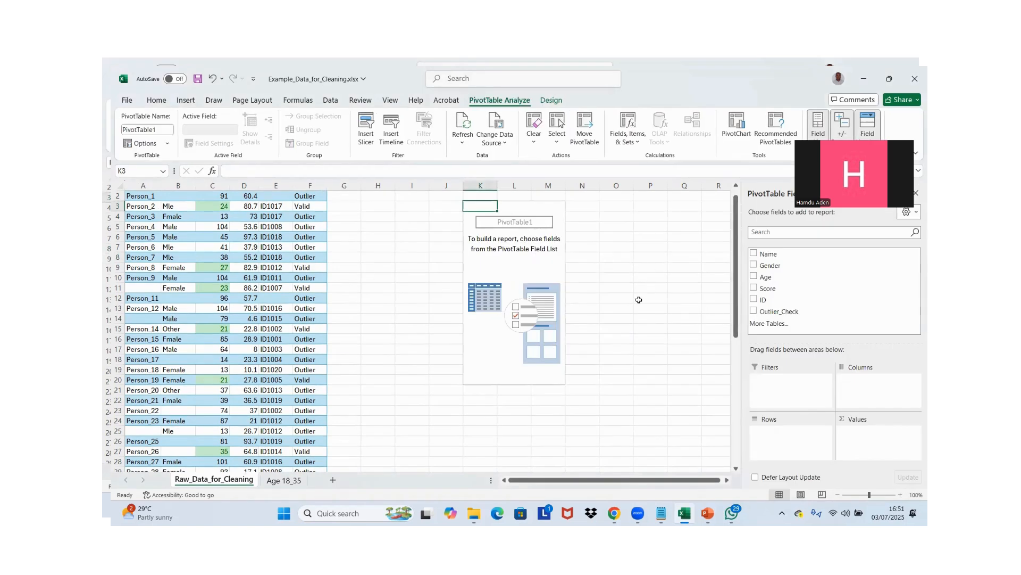
Add Outlier_Check to the PivotTable as both the row field and the counted value, and inspect the Valid row
left_click(754, 312)
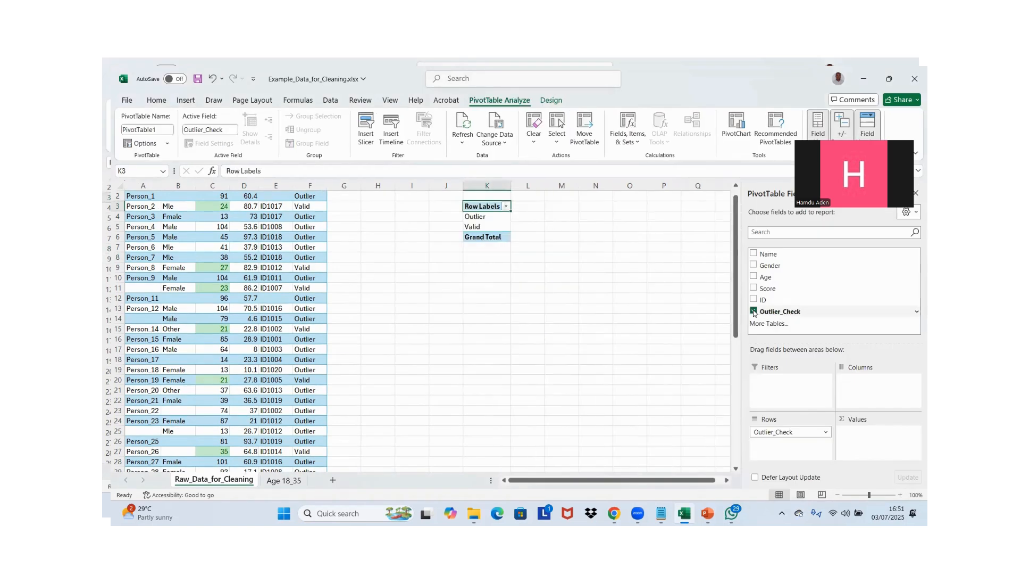
left_click_drag(756, 312, 870, 443)
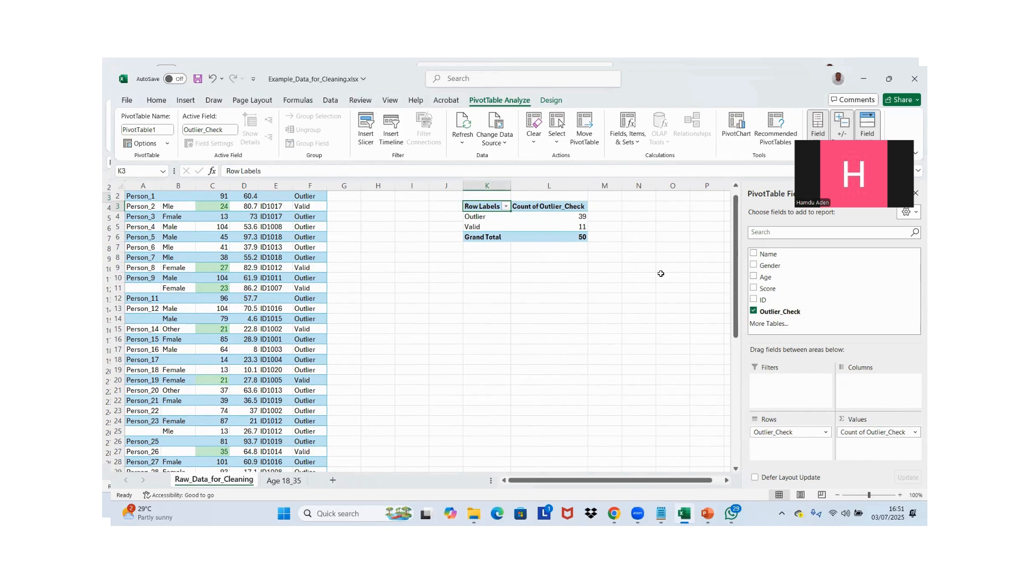
left_click_drag(472, 225, 580, 229)
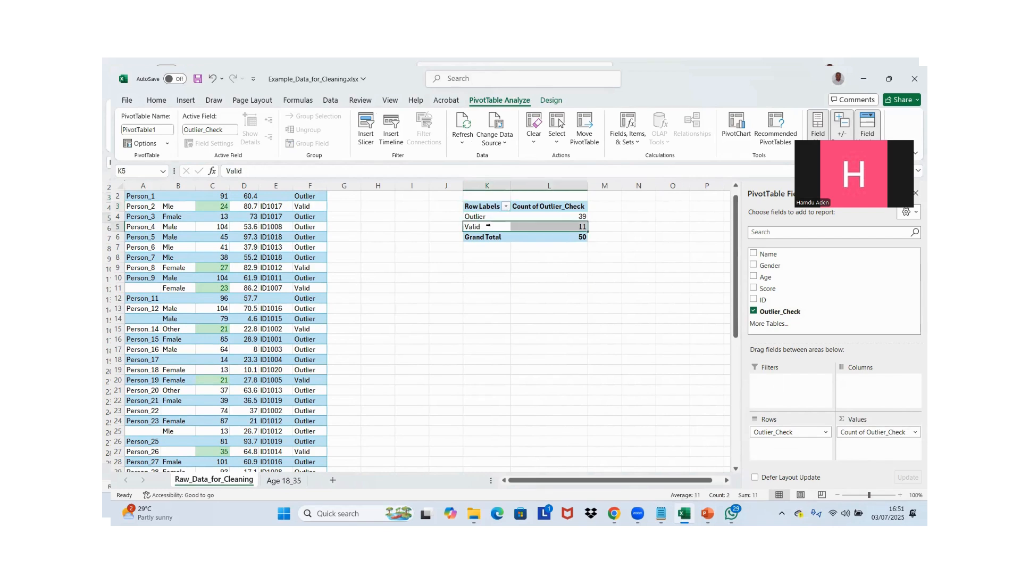
mouse_move(579, 228)
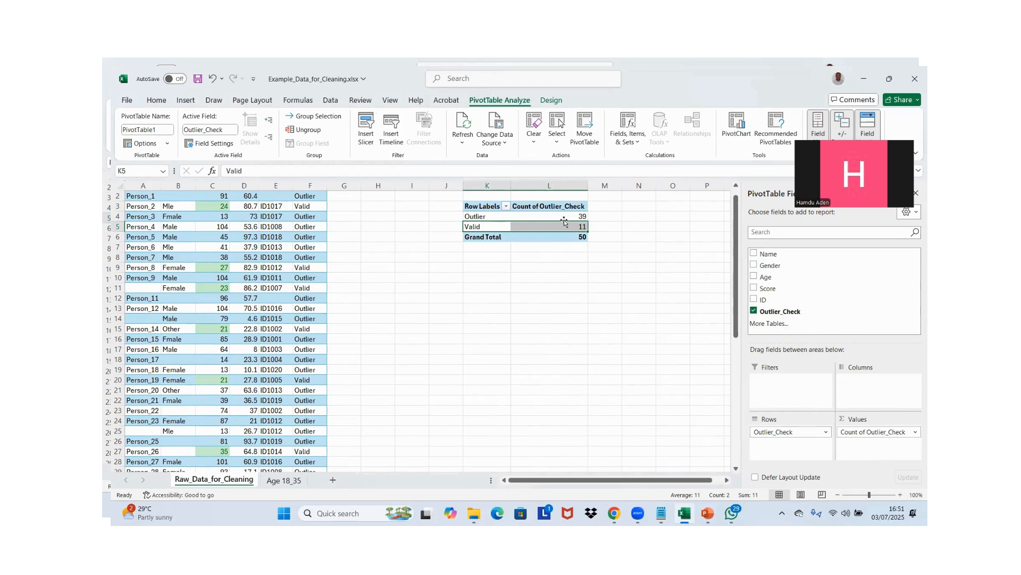
Filter the data table's Outlier_Check column to show only the Valid records
left_click(250, 217)
key("ctrl+Up")
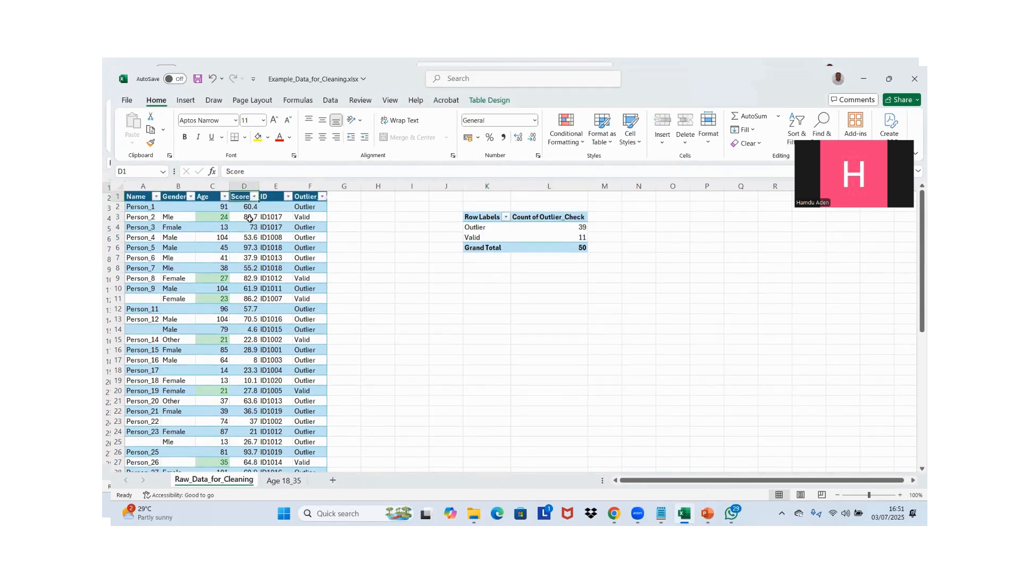
left_click(321, 196)
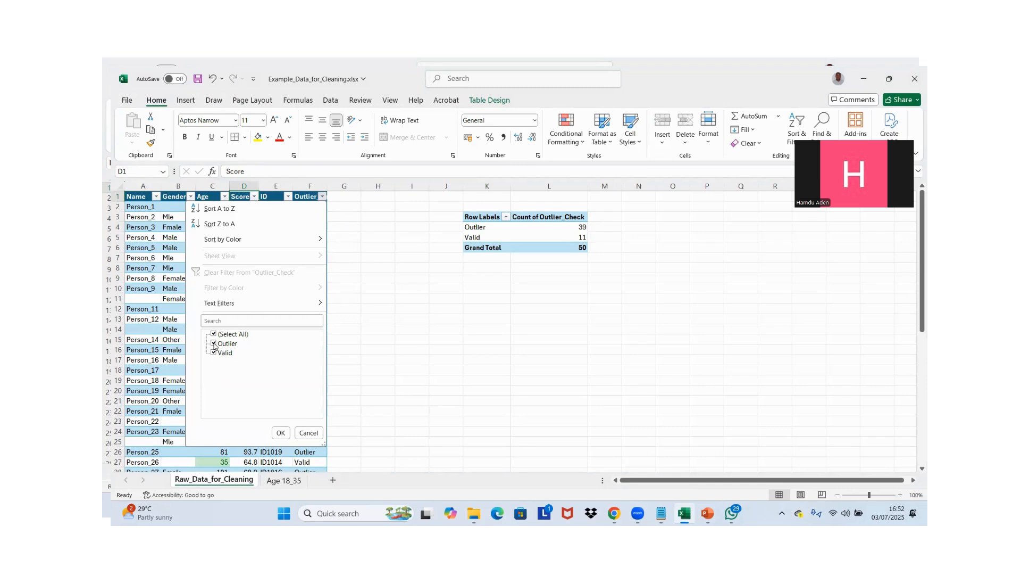
left_click(214, 344)
left_click(287, 435)
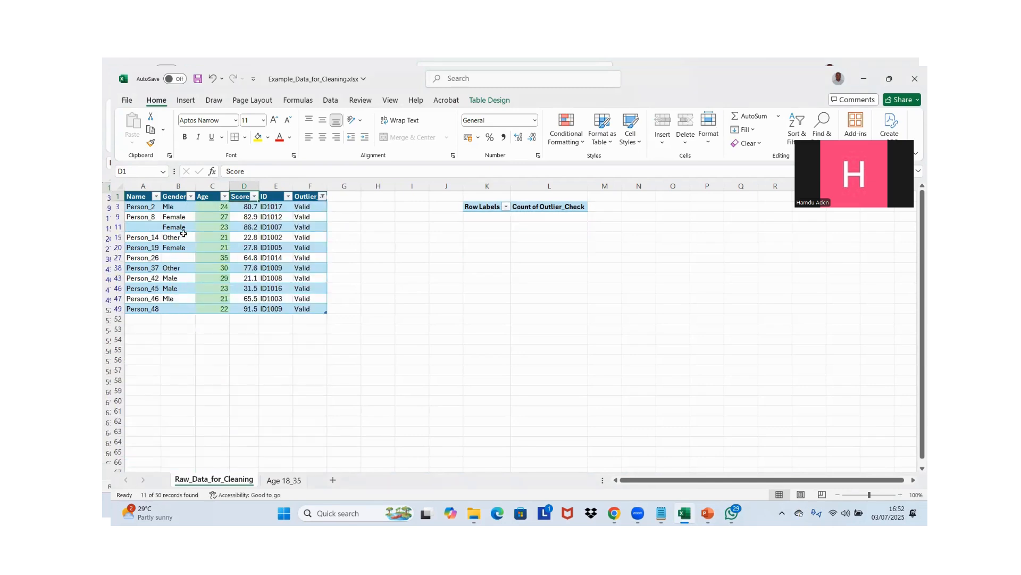
Copy the whole filtered table, from the Name header through the last Outlier_Check record
left_click(142, 197)
key("ctrl+shift+Right")
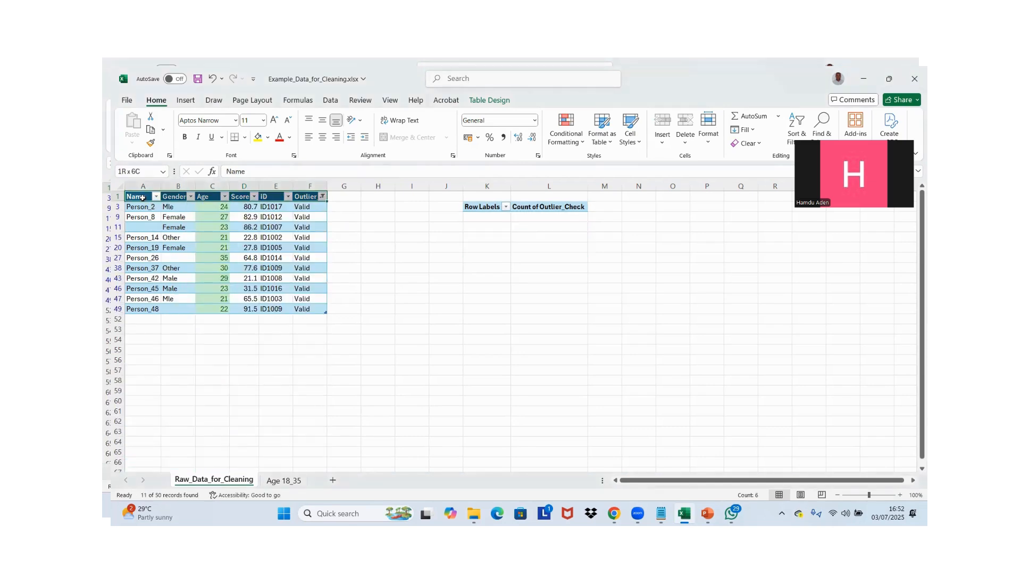
key("shift+Down")
key("shift+Down")
key("shift+Down")
key("shift+Down")
key("shift+Down")
key("shift+Down")
key("shift+Down")
key("shift+Down")
key("shift+Down")
key("shift+Down")
key("shift+Down")
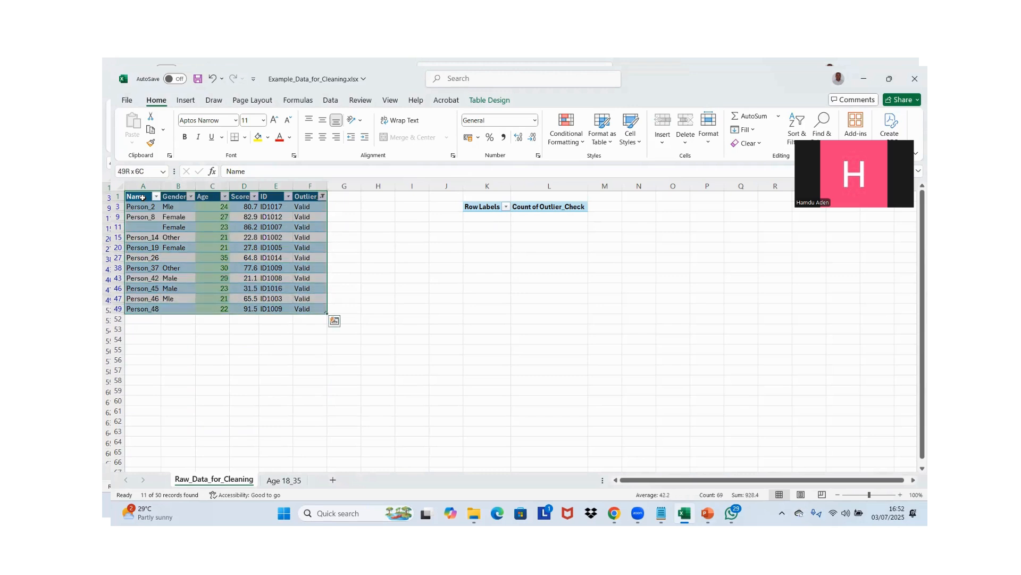
key("ctrl+c")
Paste the copied records at cell G1 of the Age 18_35 sheet and return to the Raw_Data_for_Cleaning sheet
left_click(284, 479)
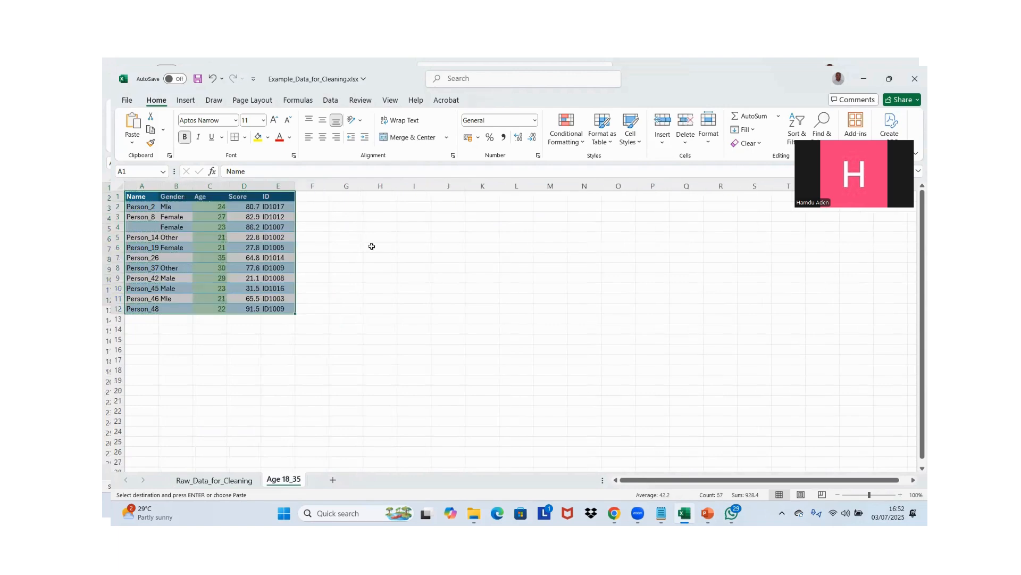
left_click(352, 196)
key("ctrl+v")
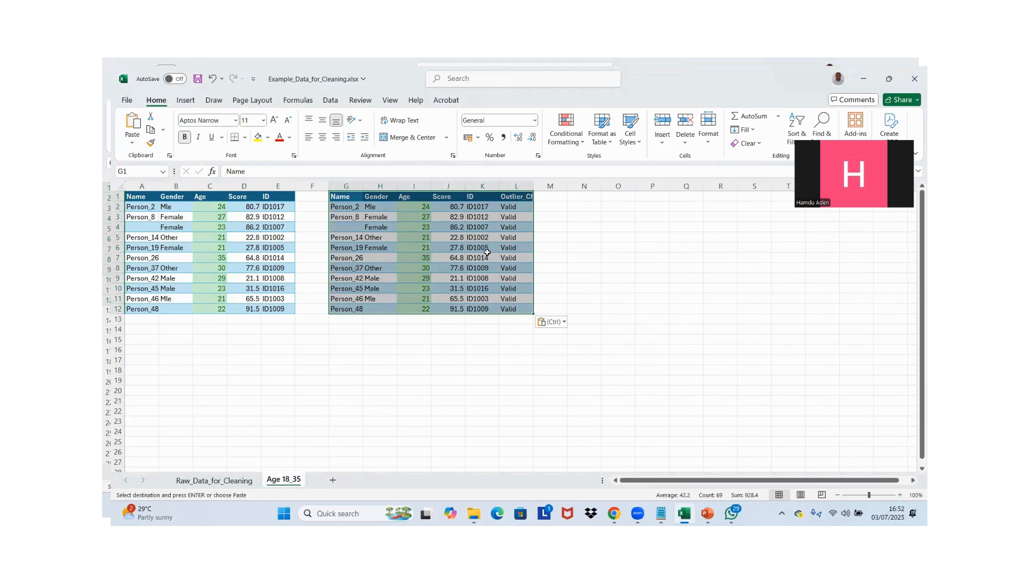
left_click(514, 198)
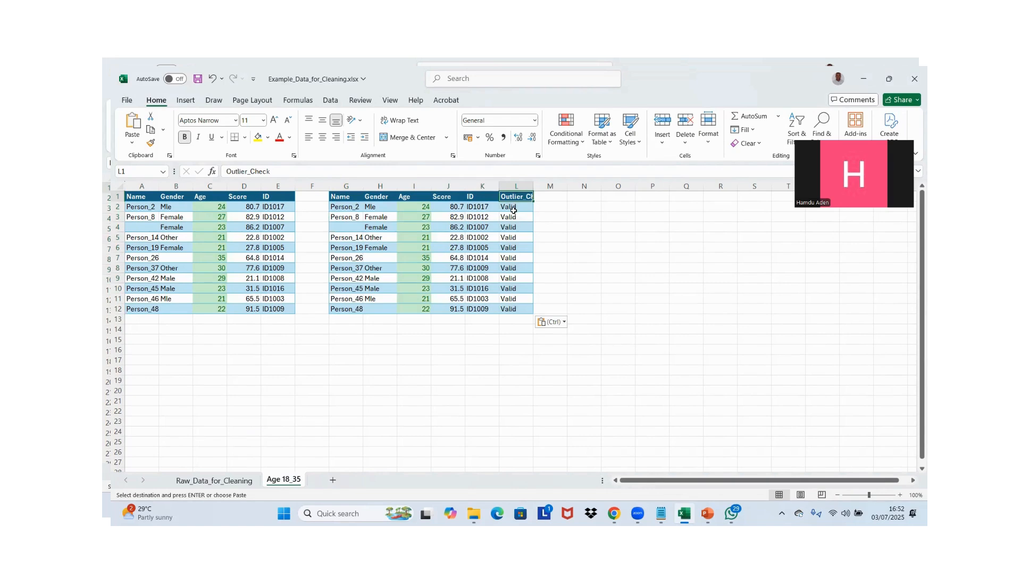
left_click(226, 480)
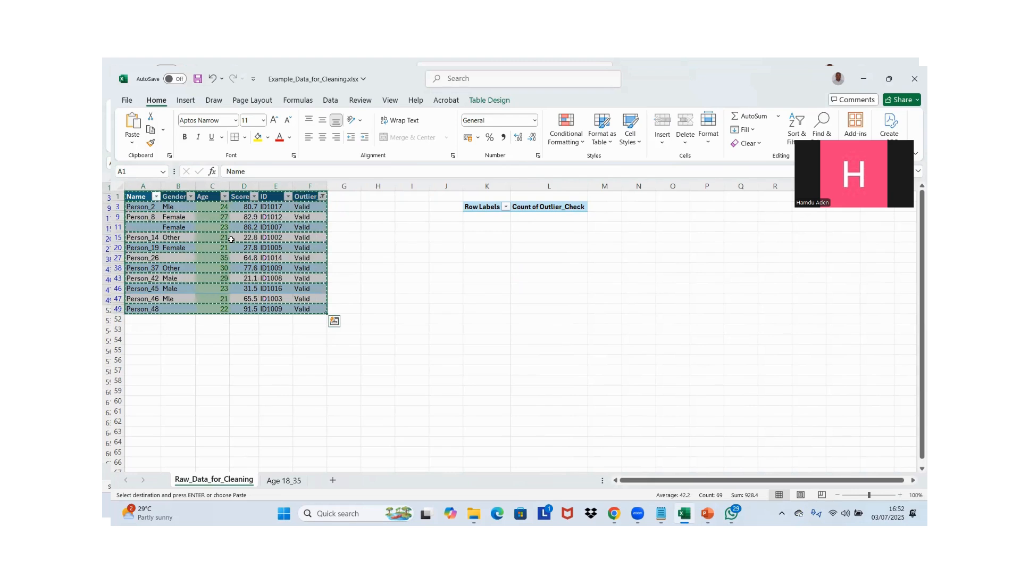
Clear the Valid filter from the data table so all records show, keeping the header filter buttons on
key("ctrl+q")
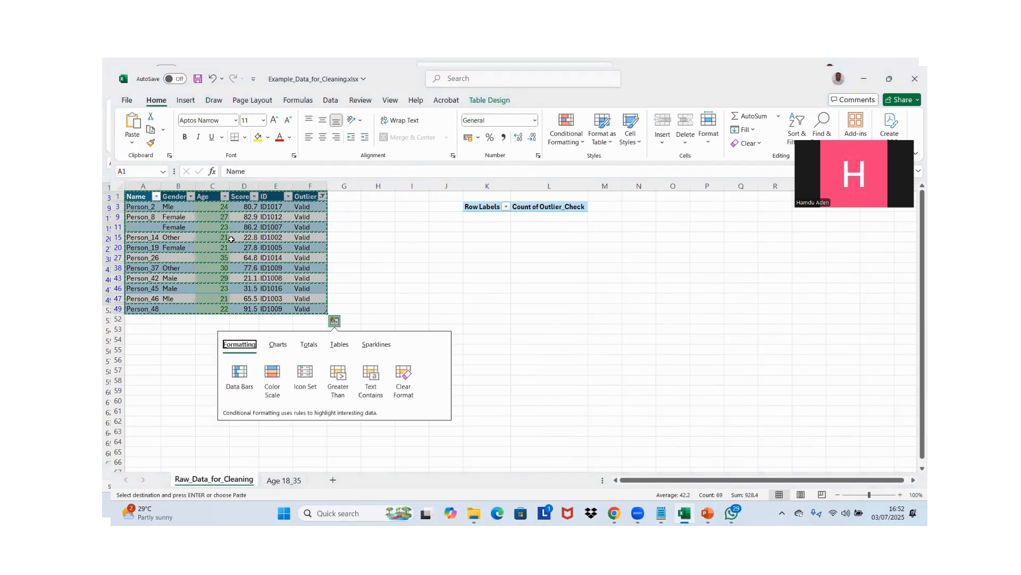
left_click(247, 216)
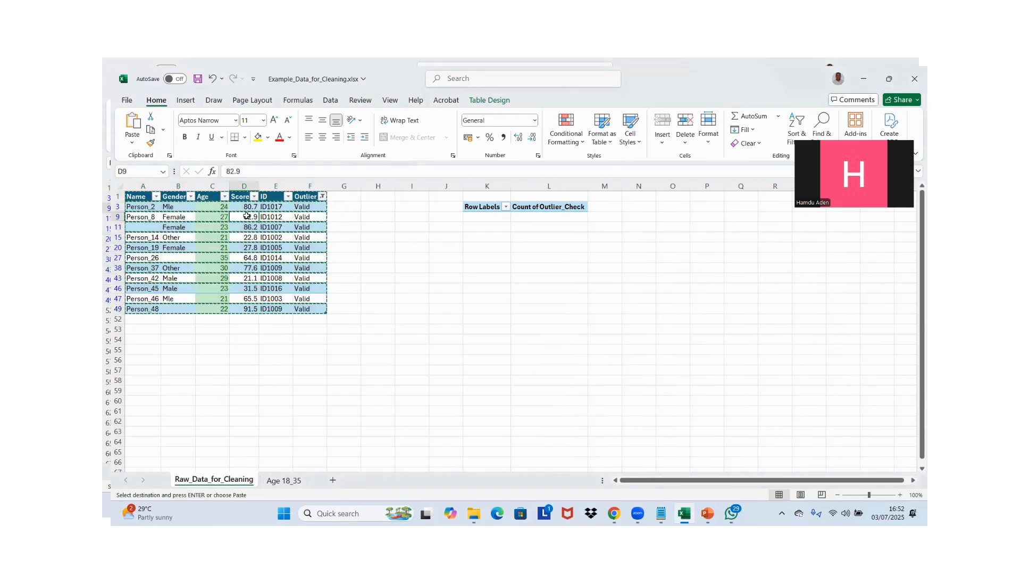
key("ctrl+shift+l")
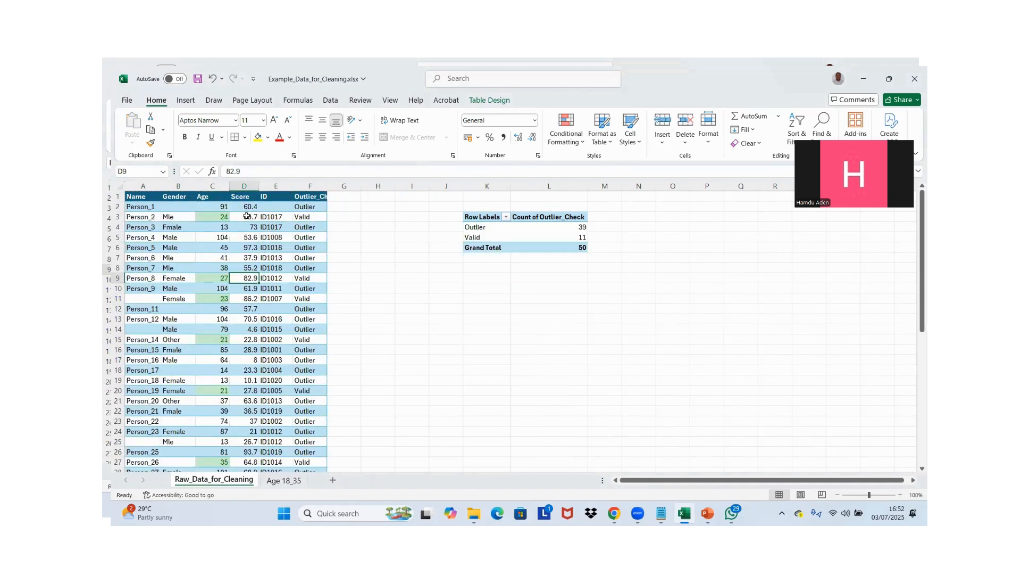
key("ctrl+shift+l")
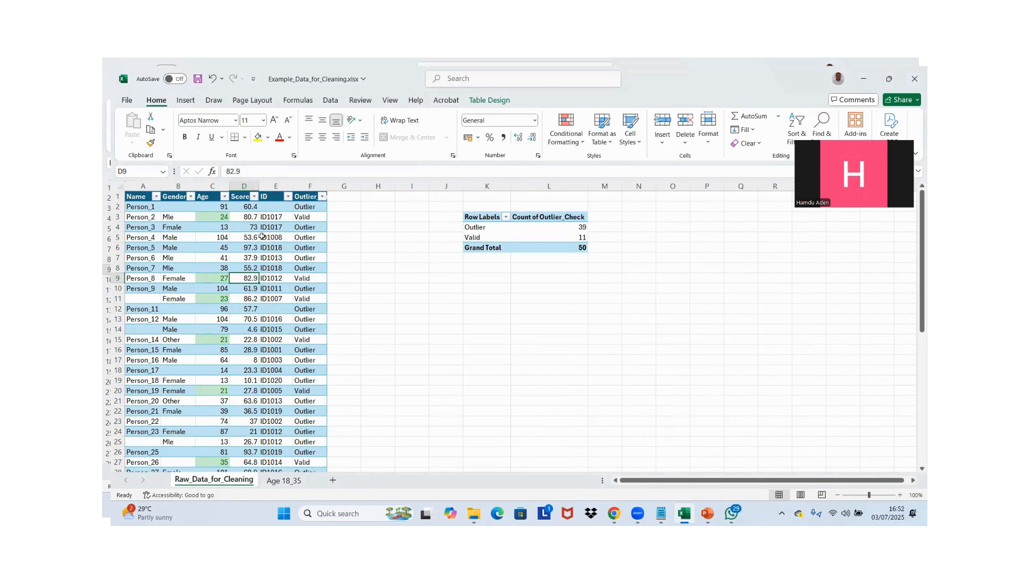
left_click(308, 197)
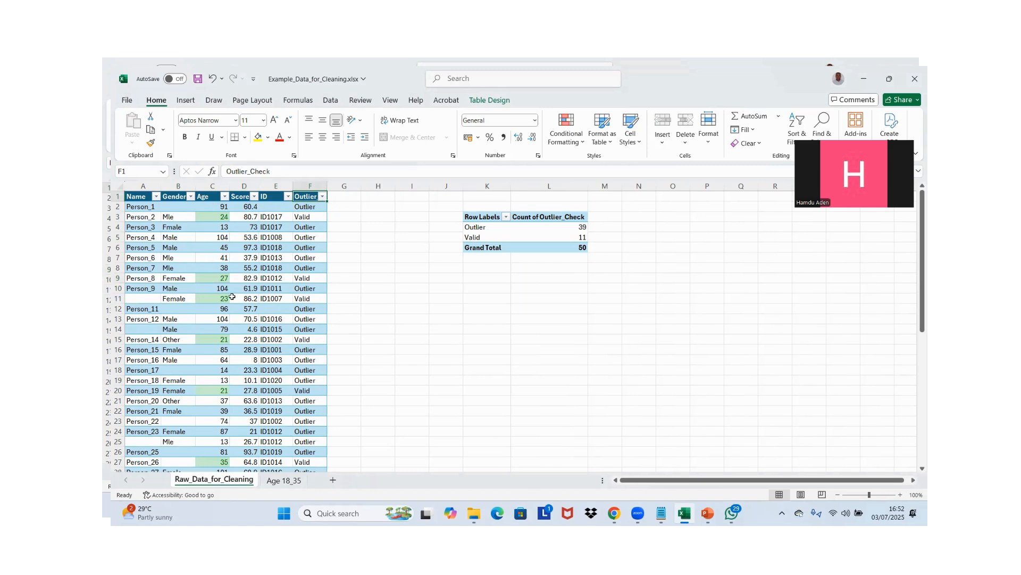
Set the age in cell C5 to 21 and check that record's Outlier_Check classification
left_click(305, 234)
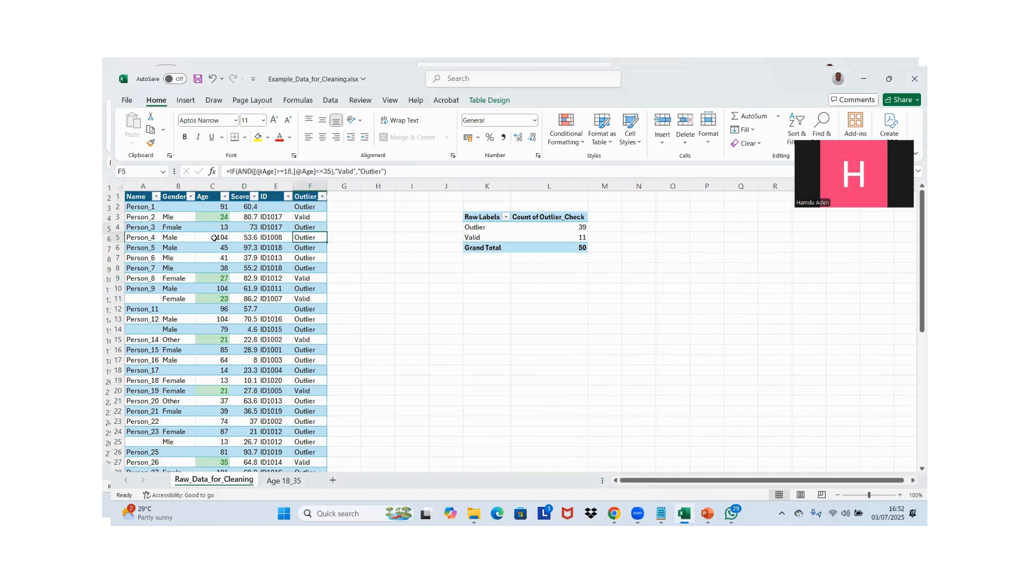
left_click(218, 236)
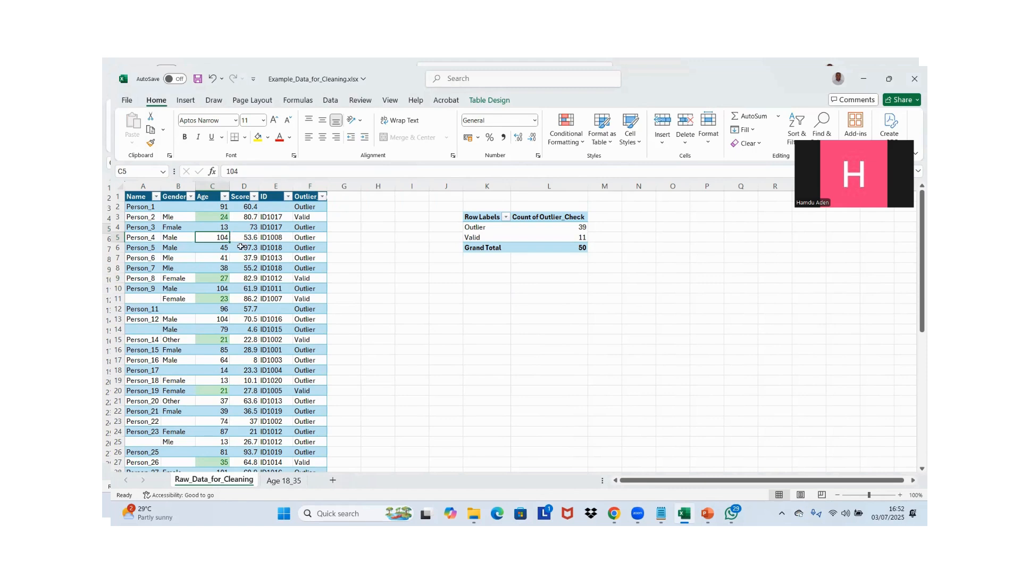
type("21")
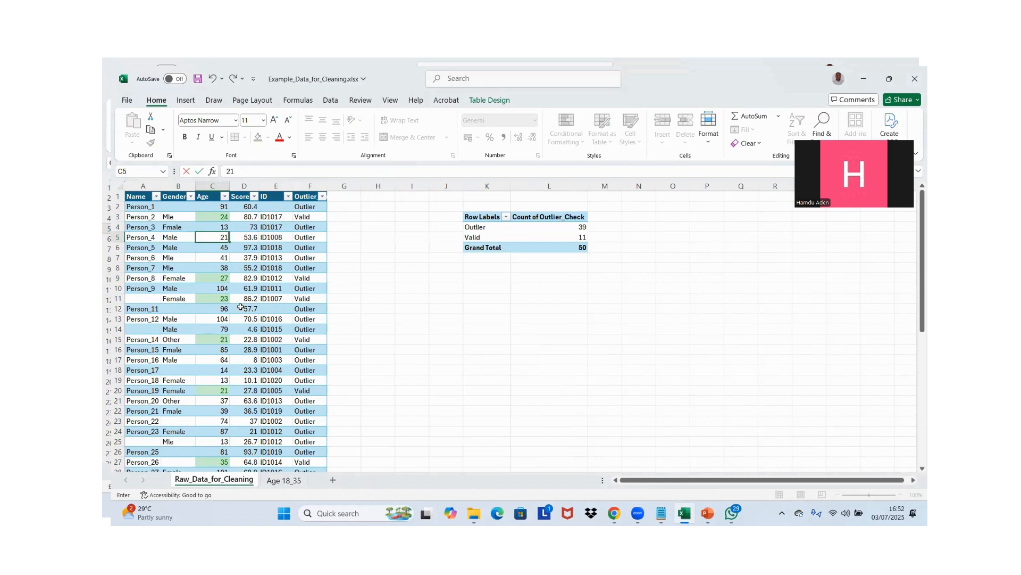
left_click(209, 238)
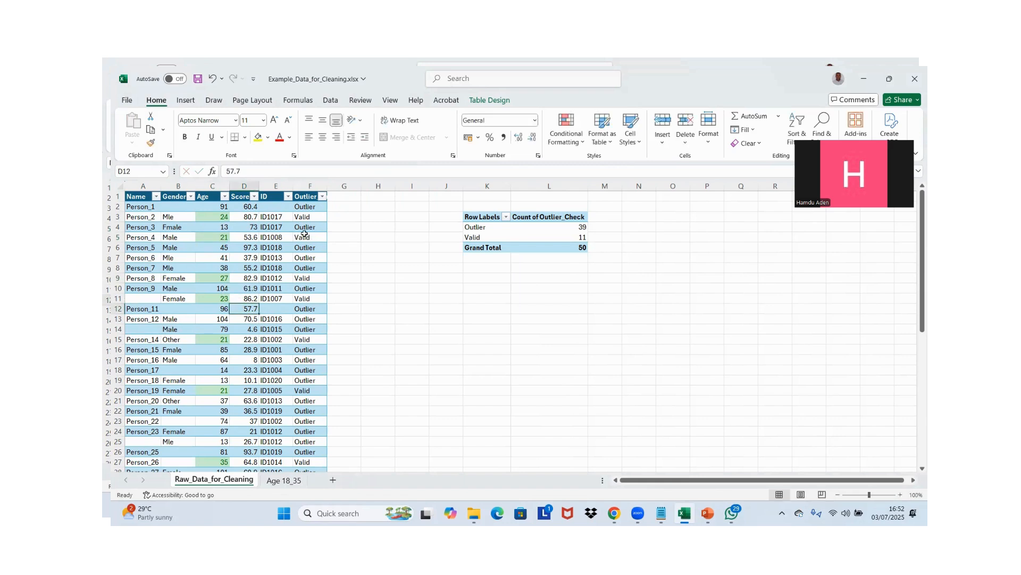
left_click(301, 237)
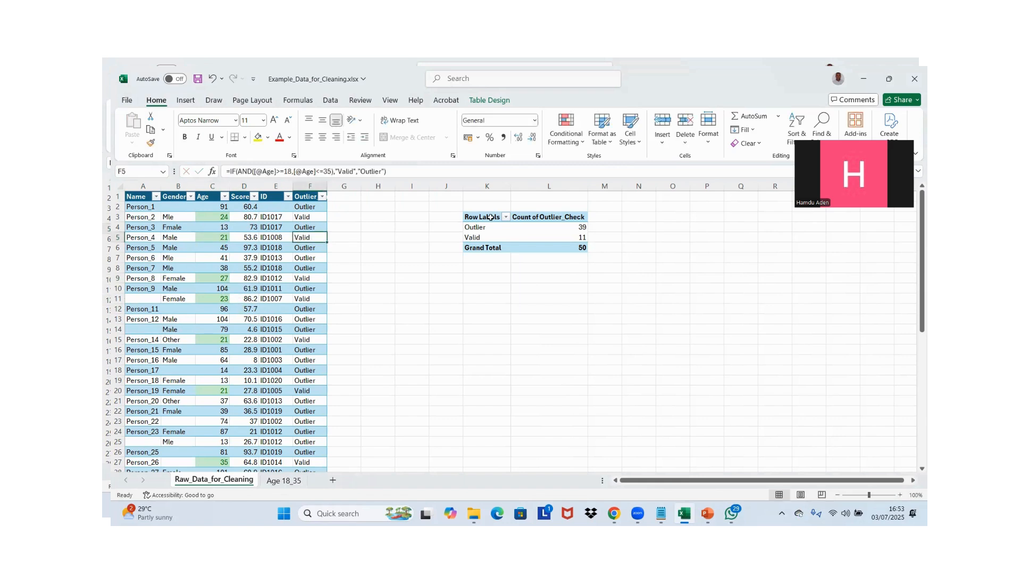
Refresh the Outlier_Check PivotTable to include the changed age
left_click(514, 236)
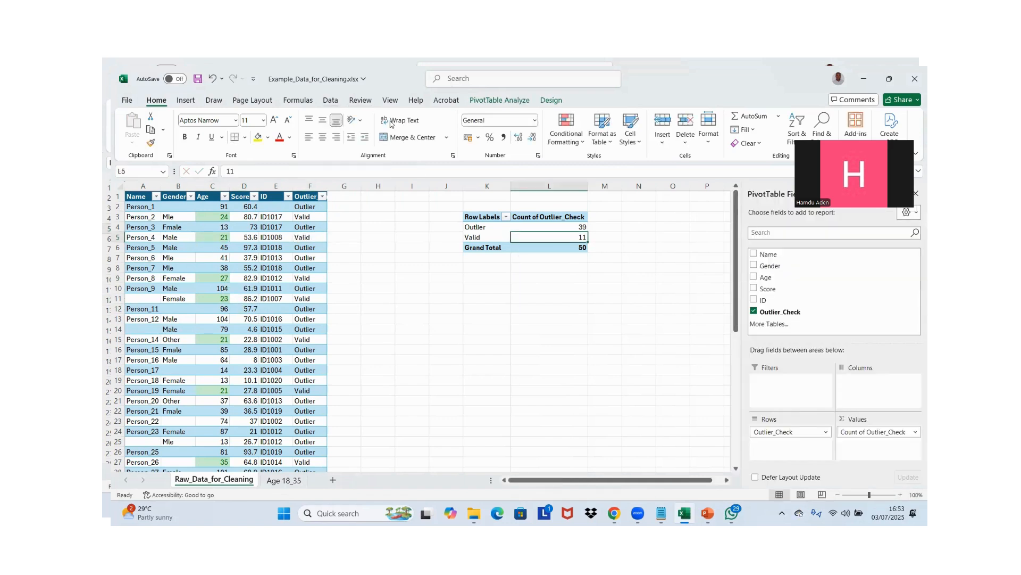
left_click(330, 100)
left_click(311, 128)
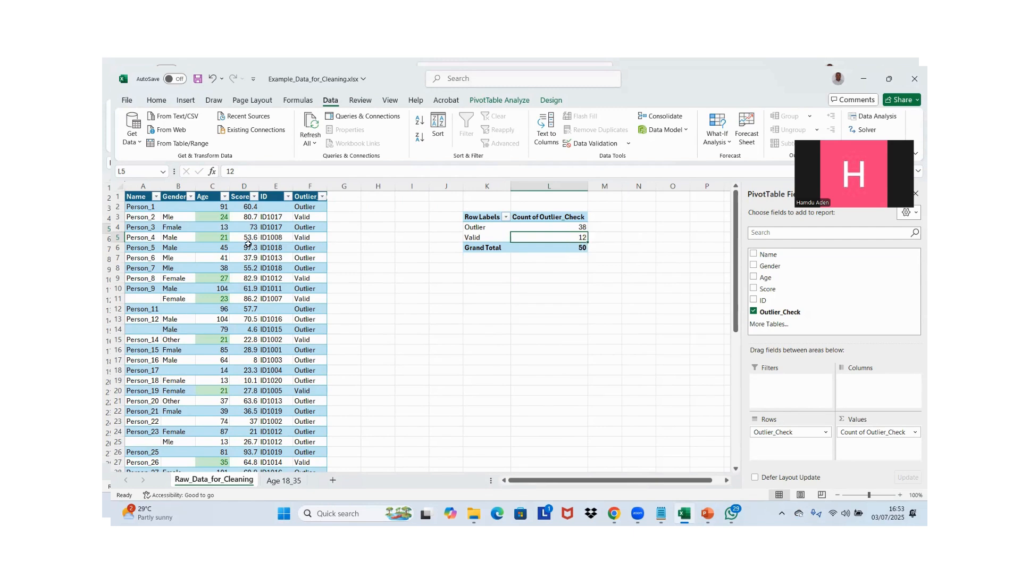
Undo the PivotTable refresh and the age change in cell C5
left_click(387, 261)
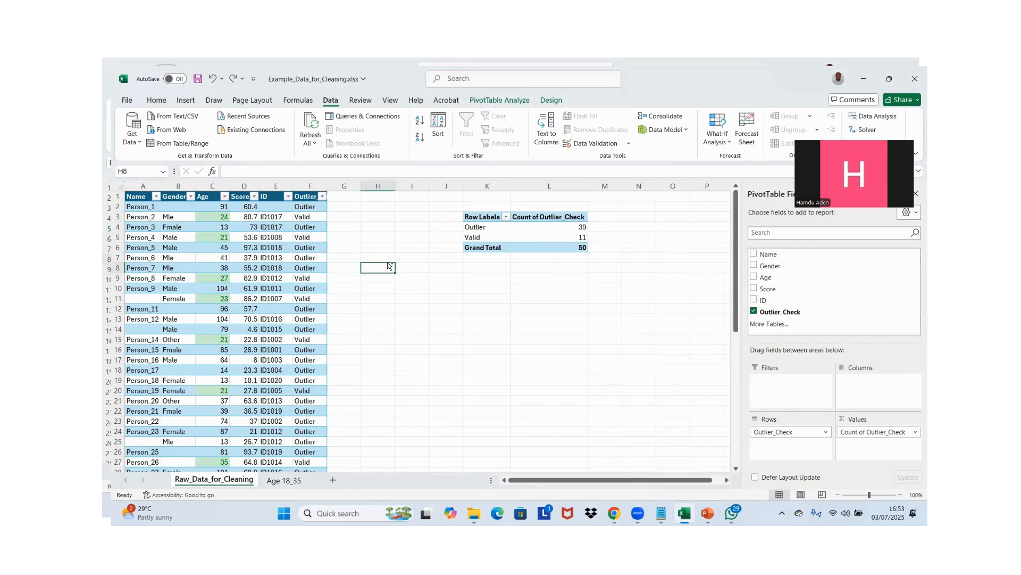
key("ctrl+z")
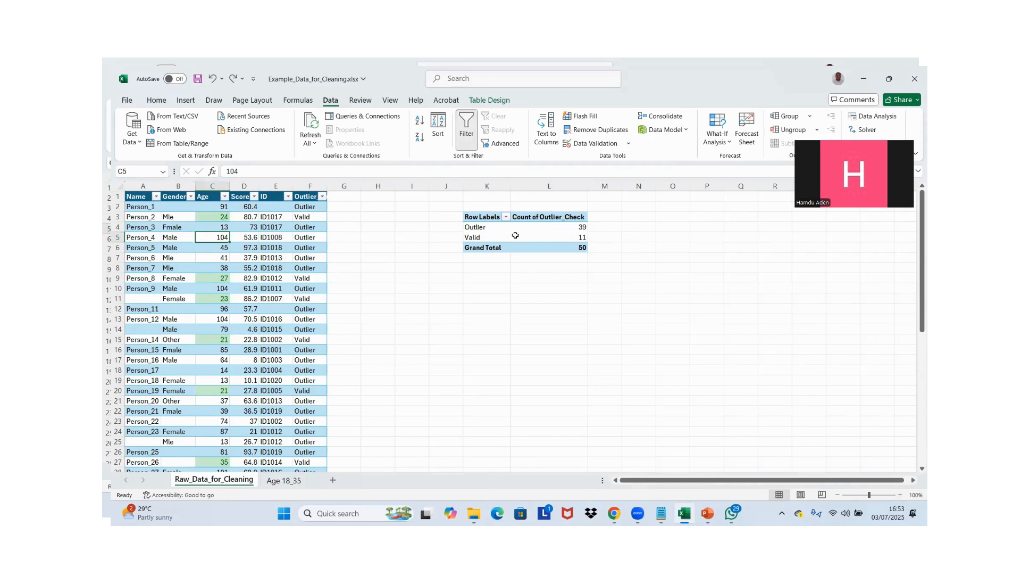
left_click(158, 100)
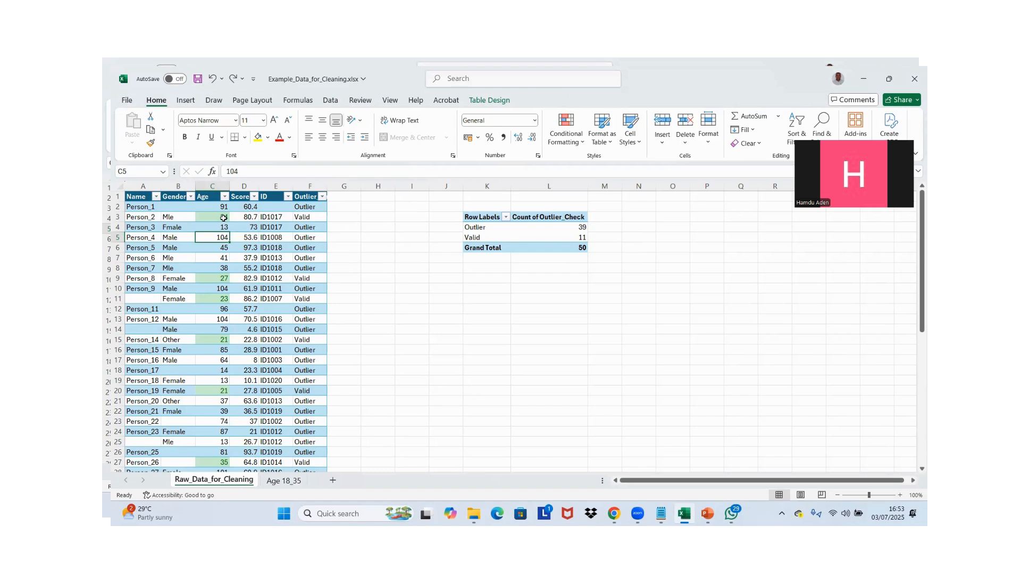
left_click(303, 219)
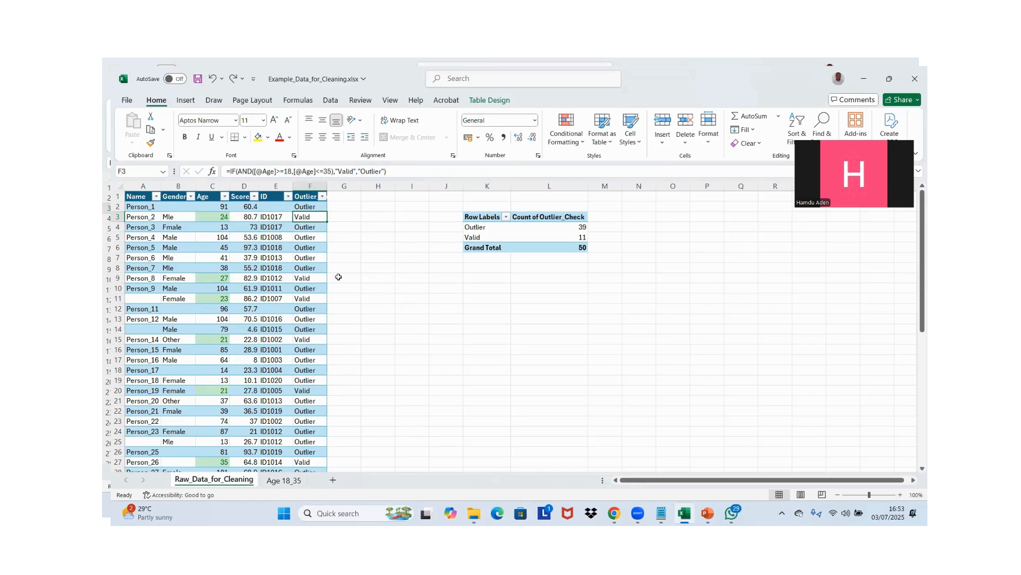
left_click(310, 190)
left_click(313, 208)
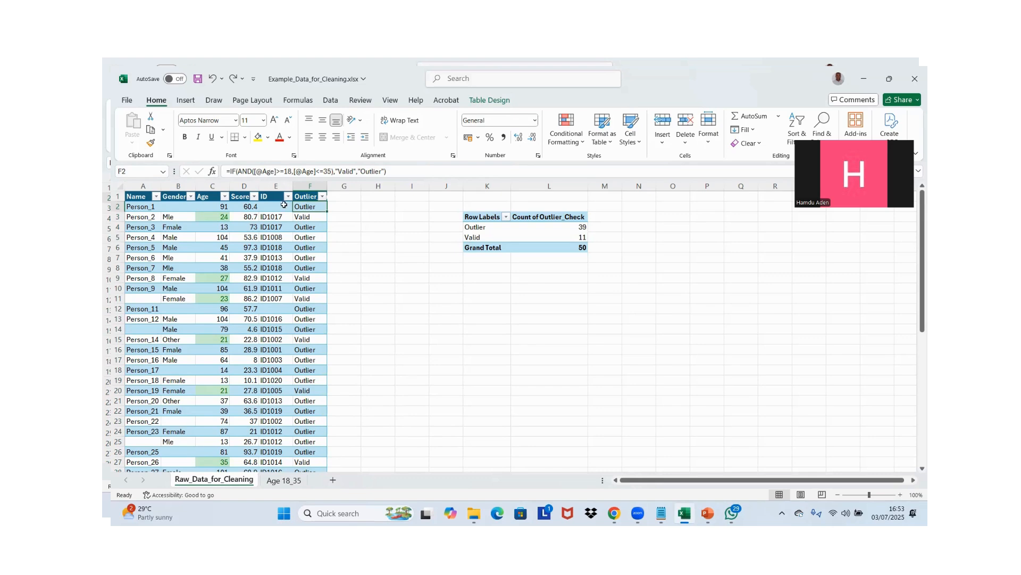
left_click(252, 206)
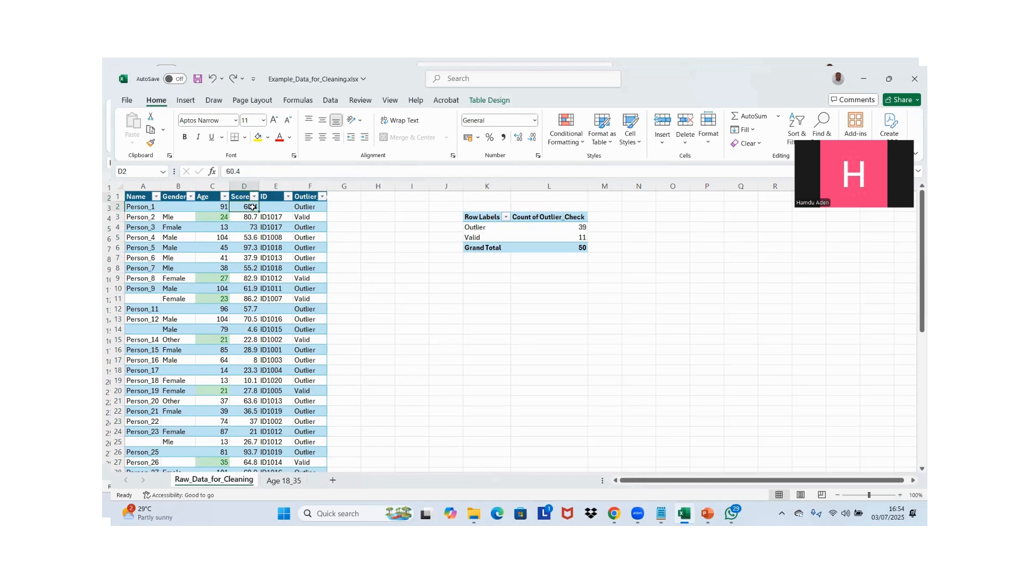
Add a new table column headed Age_group in cell G1, beside Outlier_Check
left_click(350, 195)
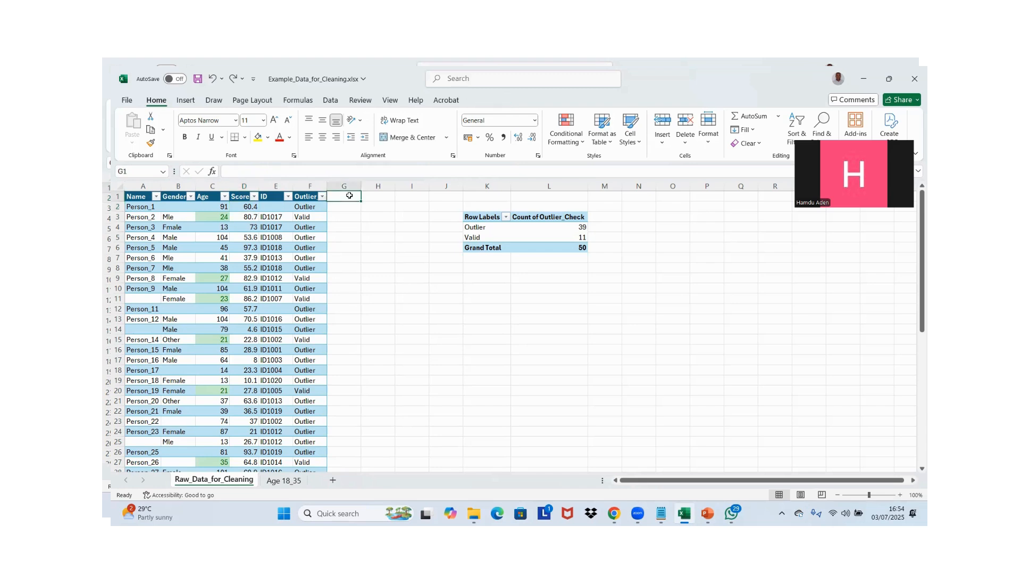
type("A")
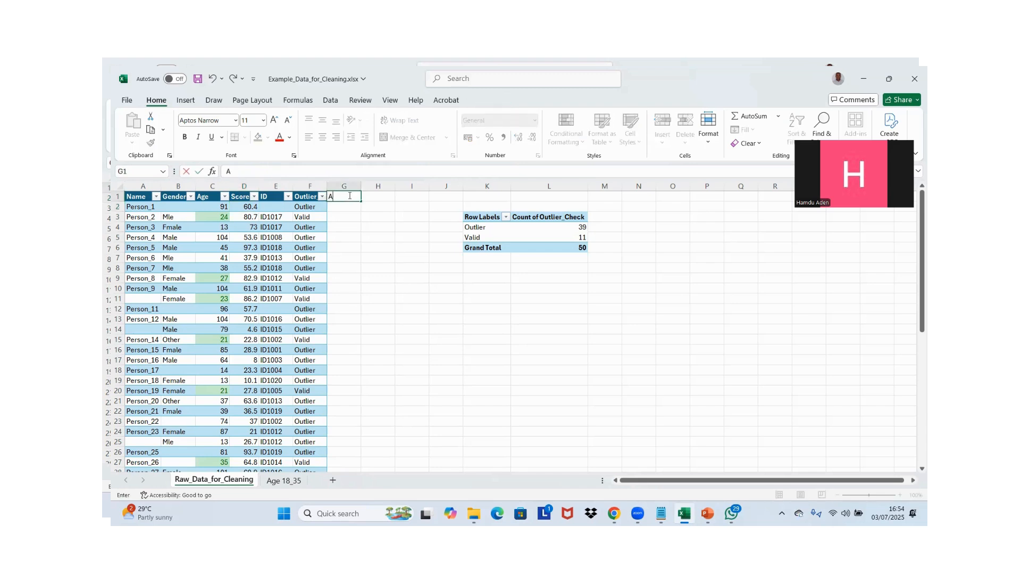
type("ge_group")
key("Return")
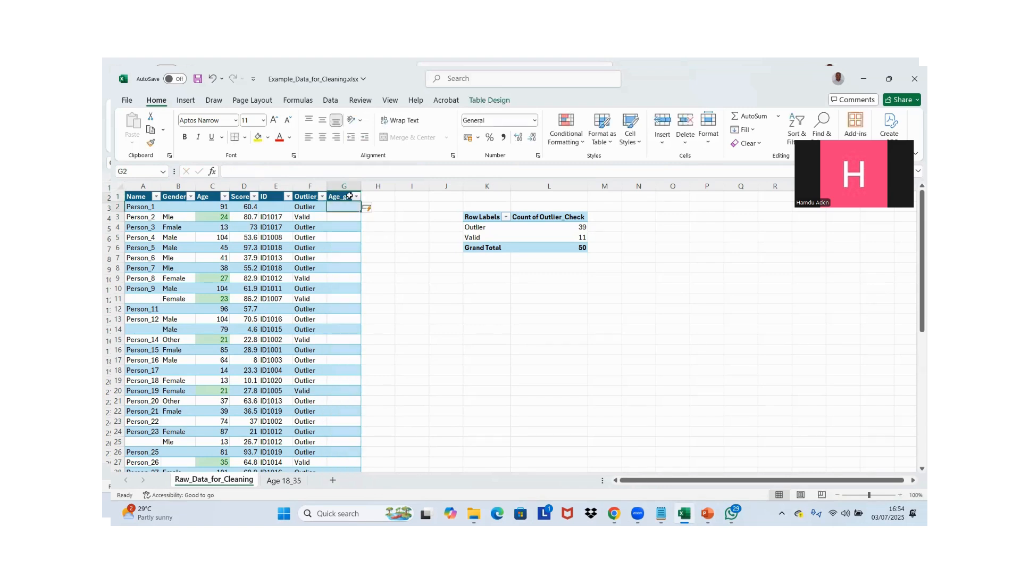
Examine the distinct ages in the Age column's filter list, from the lowest to the highest value
left_click(214, 207)
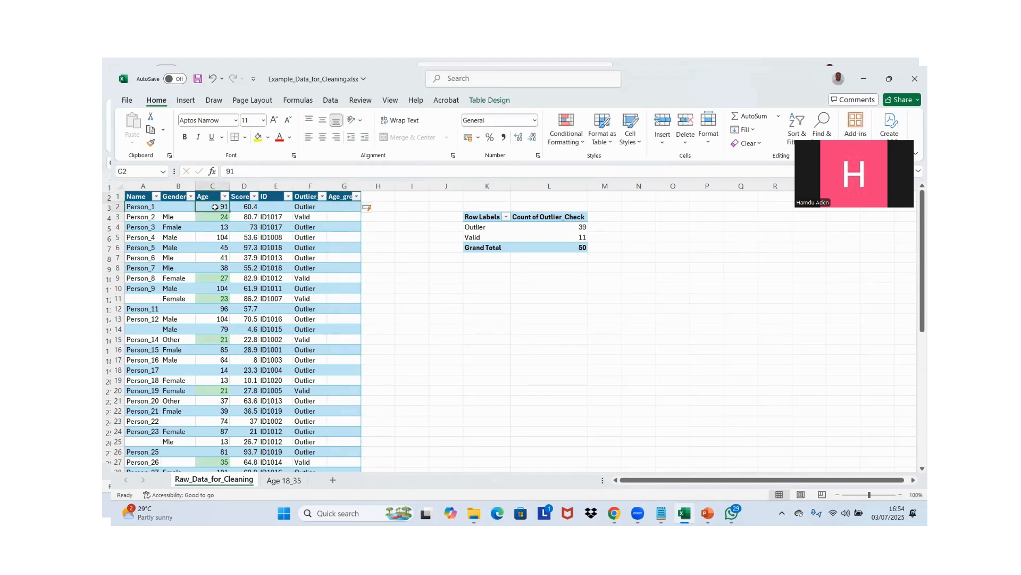
left_click(344, 207)
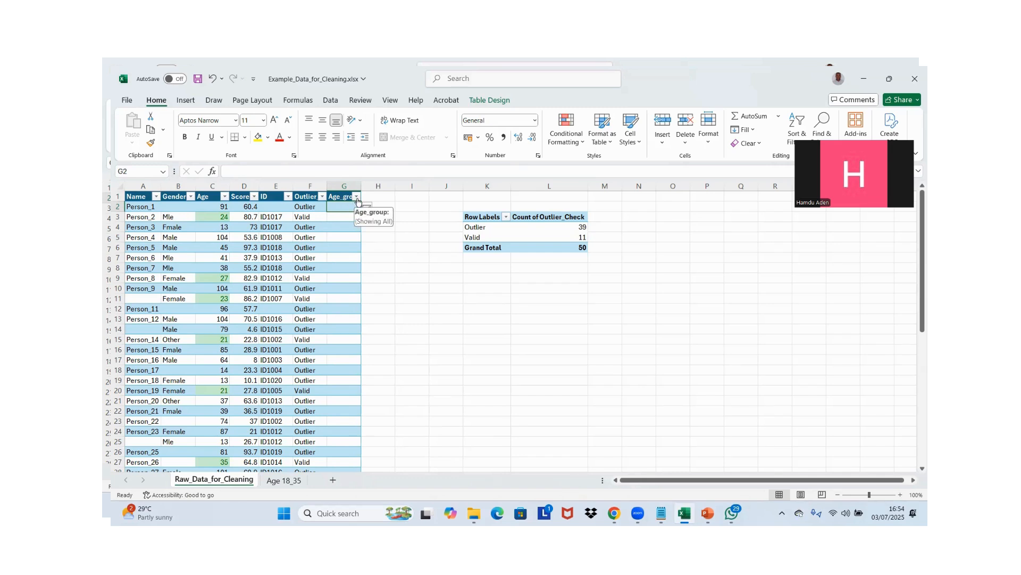
left_click(225, 197)
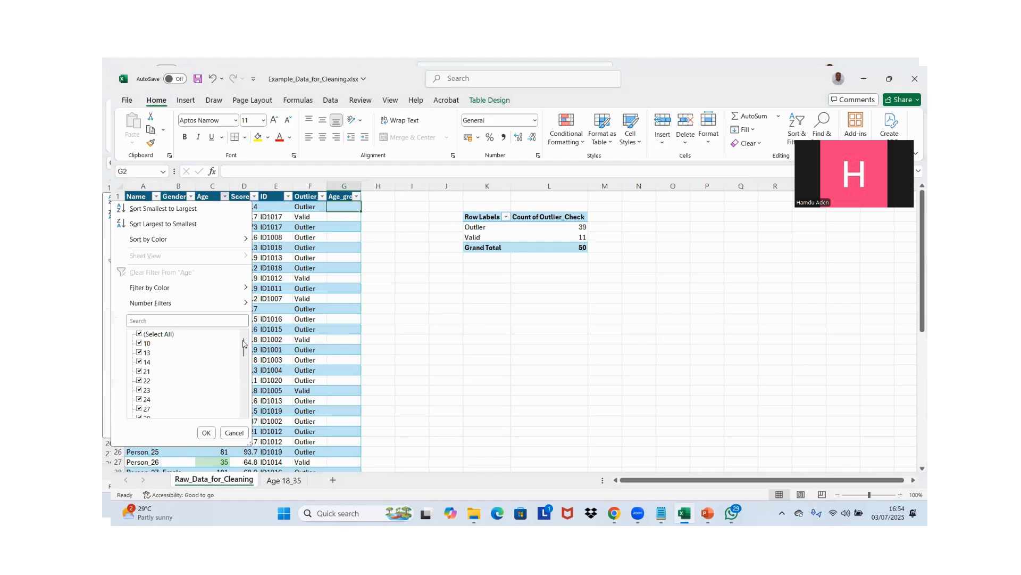
left_click(243, 340)
left_click_drag(243, 344, 248, 415)
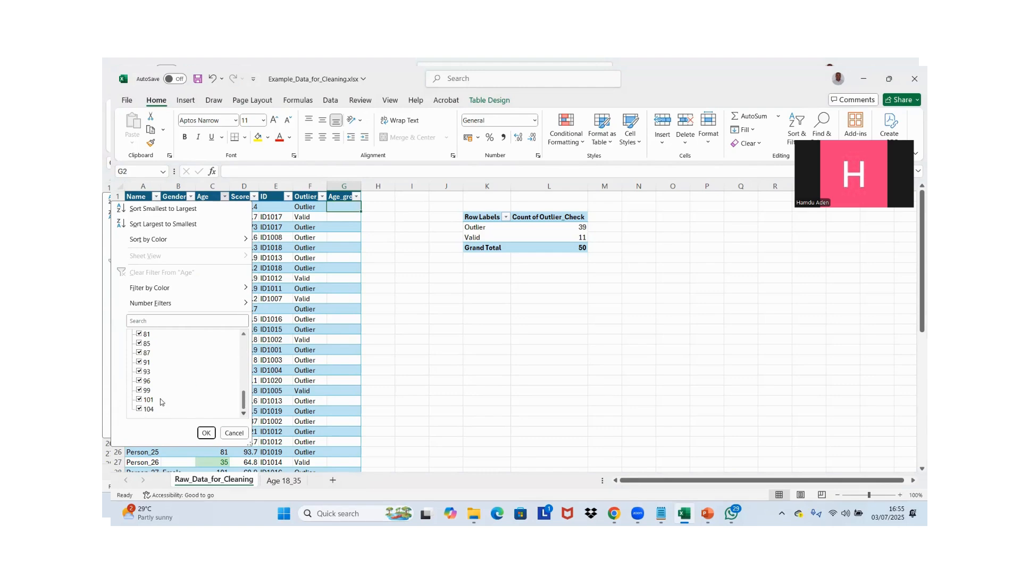
left_click(263, 198)
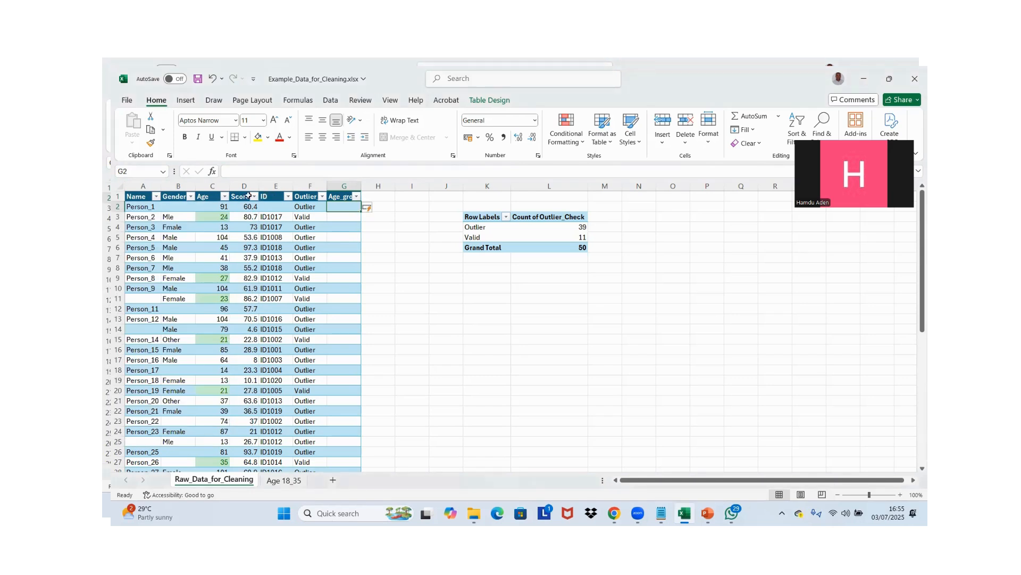
Filter the Age column to values greater than 99 and select the ages of the filtered records
left_click(224, 197)
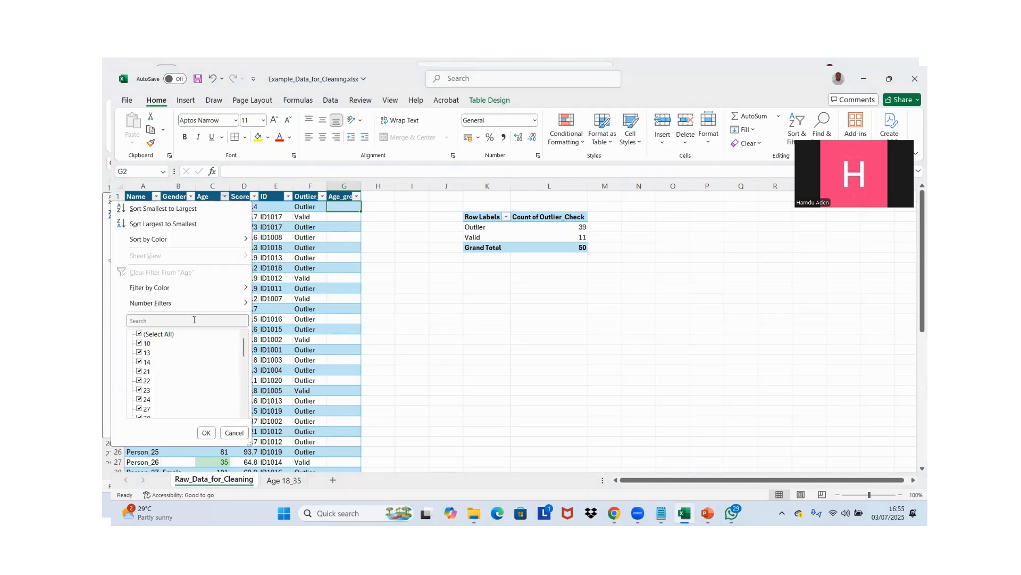
left_click(194, 319)
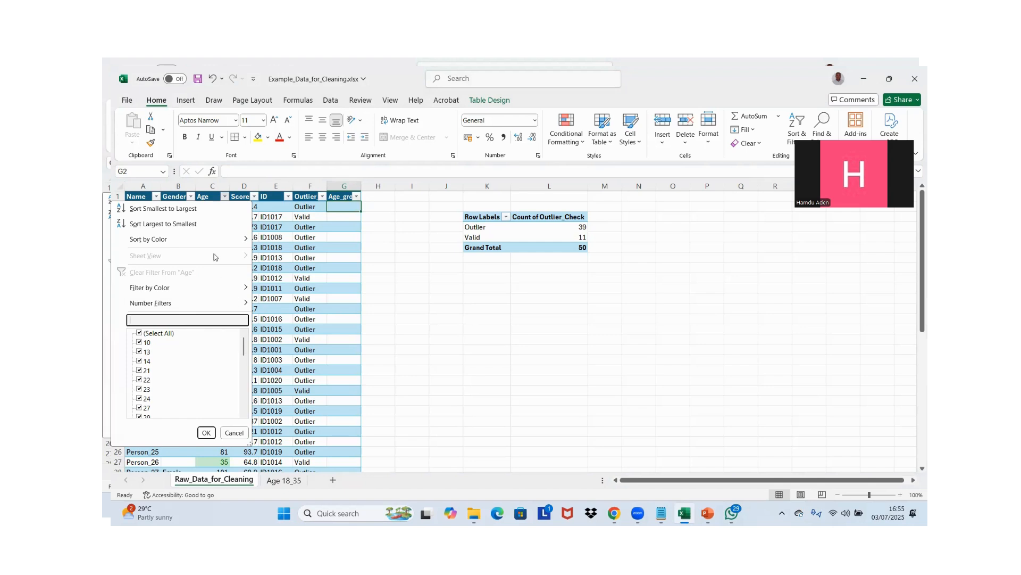
left_click(244, 304)
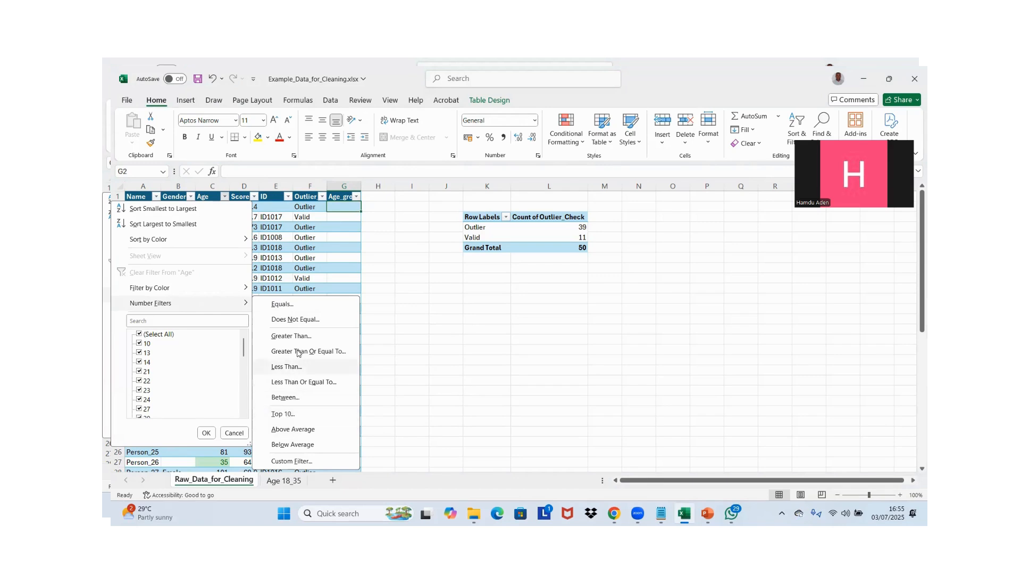
left_click(292, 336)
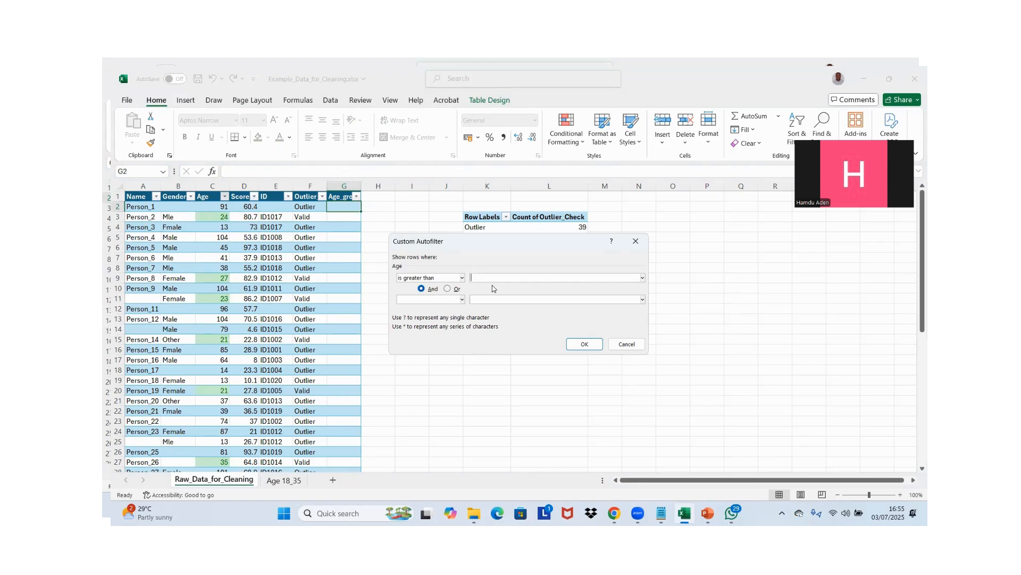
type("99")
left_click(580, 346)
left_click(222, 207)
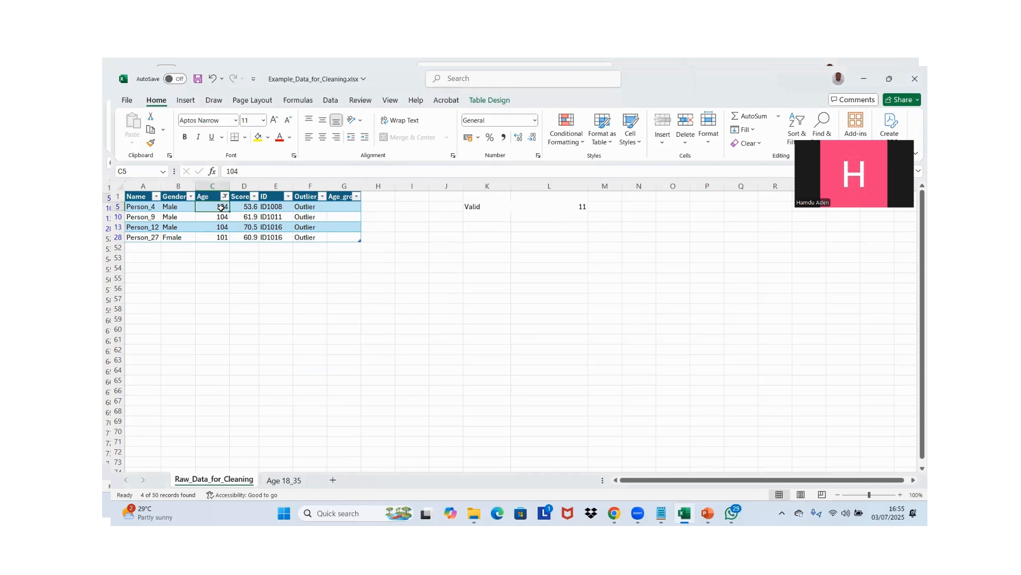
key("ctrl+shift+Down")
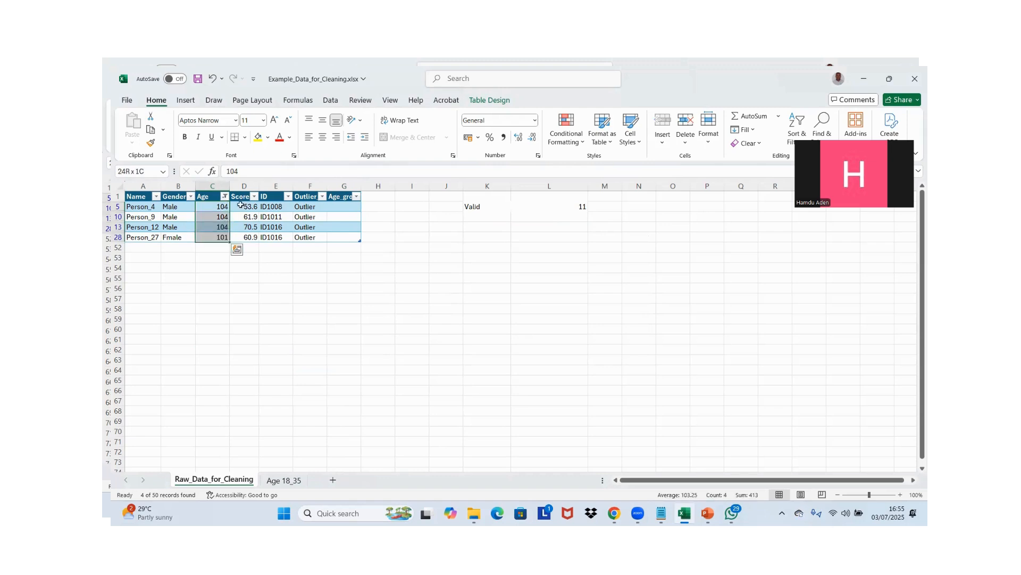
Clear the Age filter so all records show, keeping the header filter buttons on
left_click(214, 198)
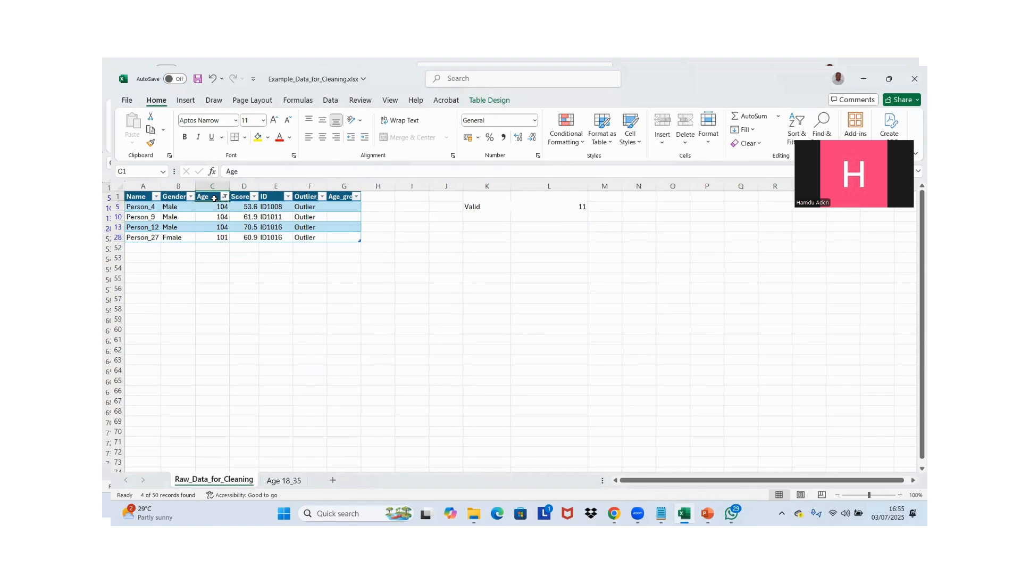
key("ctrl+shift+l")
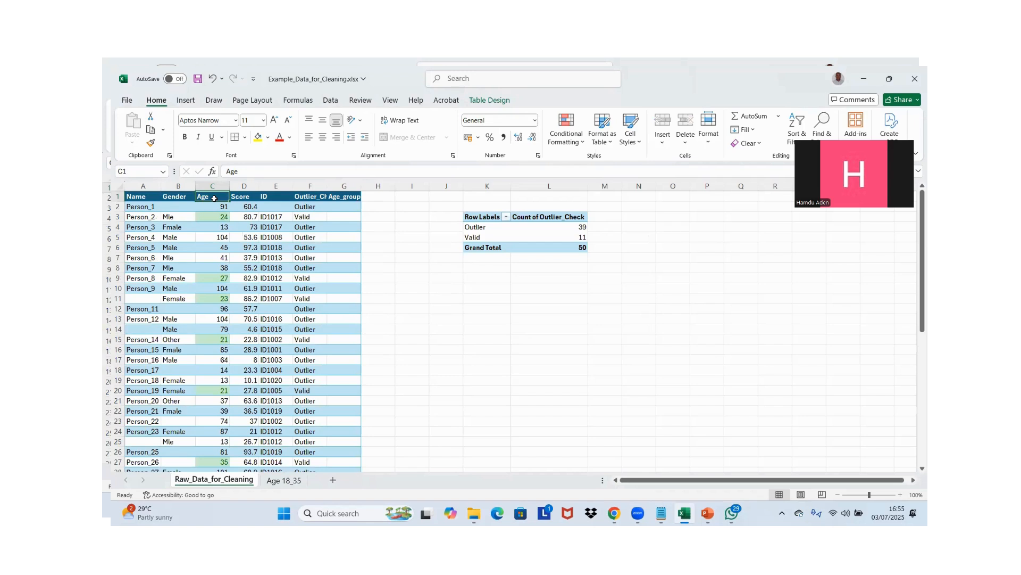
key("ctrl+shift+l")
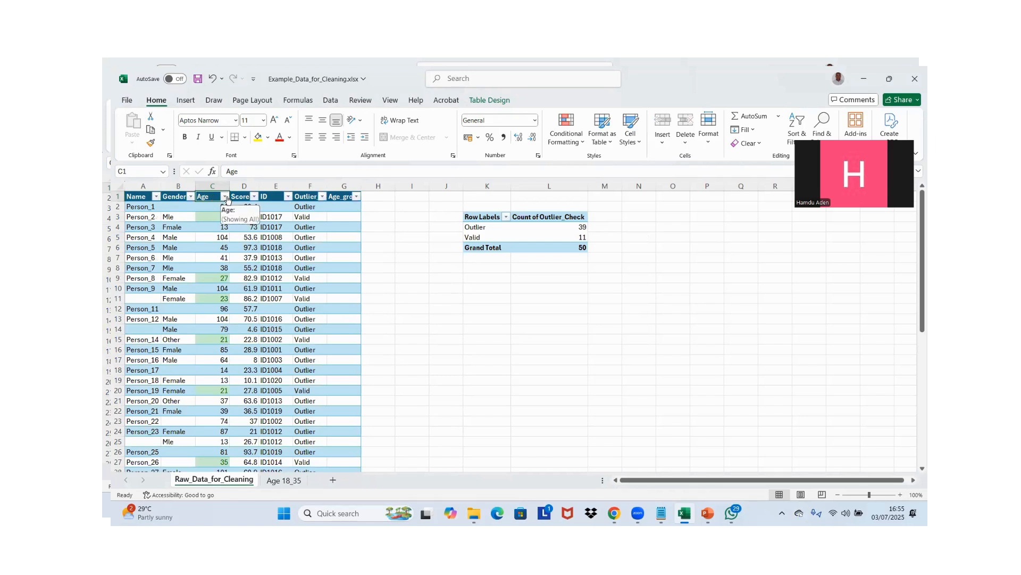
Filter the Age column to show only the records with ages between 18 and 35
left_click(308, 214)
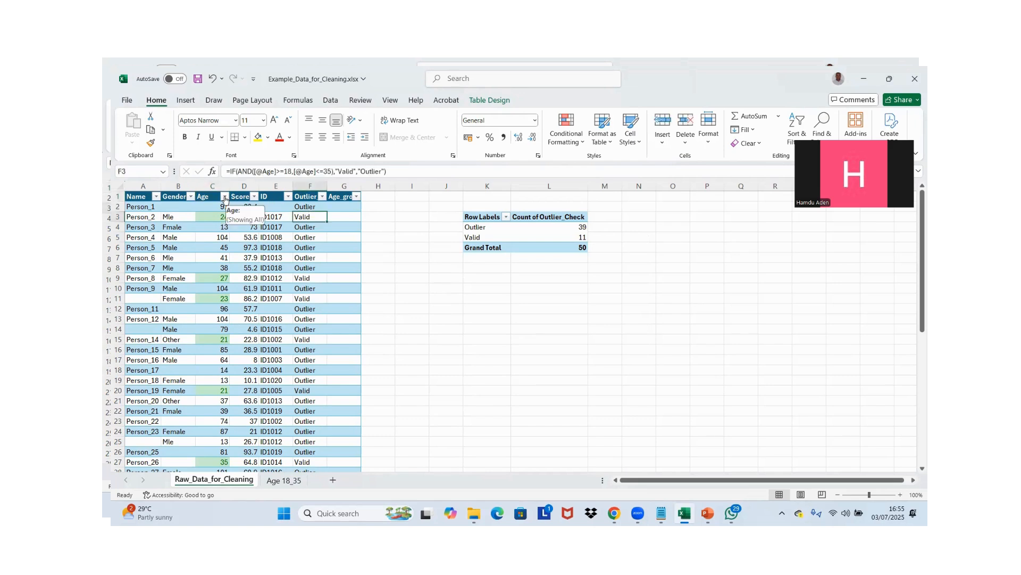
left_click(225, 197)
mouse_move(189, 305)
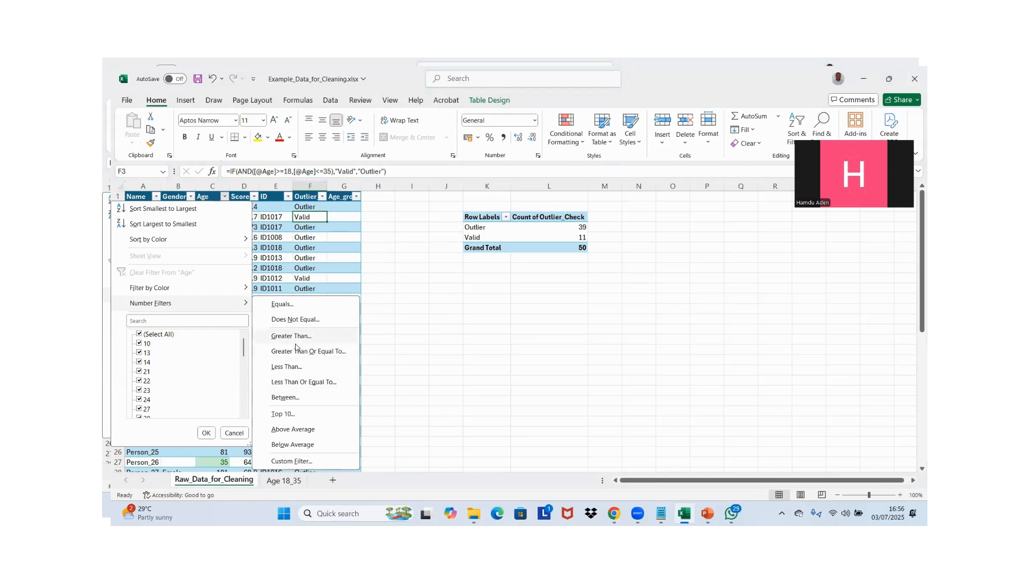
left_click(285, 398)
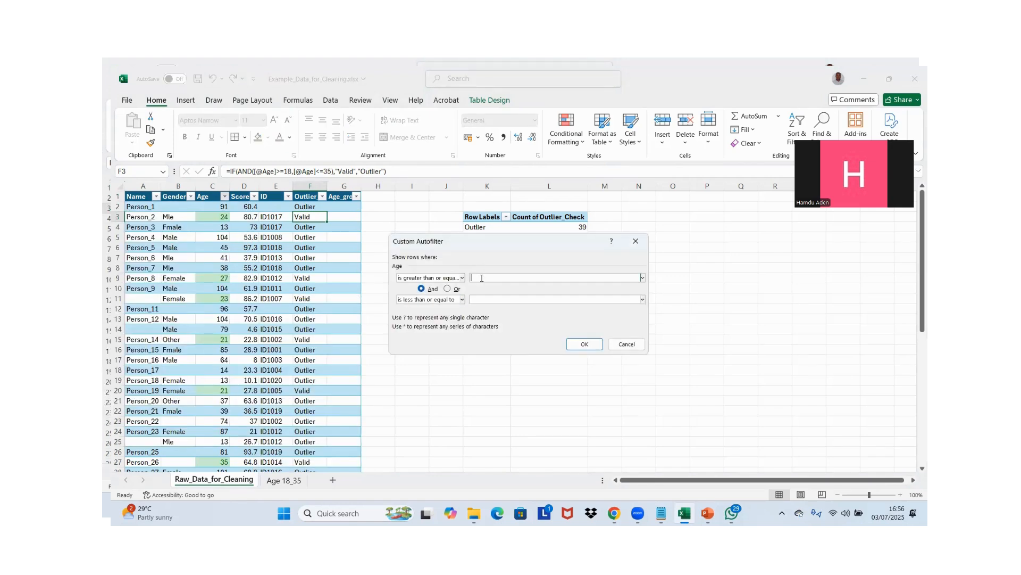
type("18")
left_click(498, 301)
type("35")
left_click(584, 343)
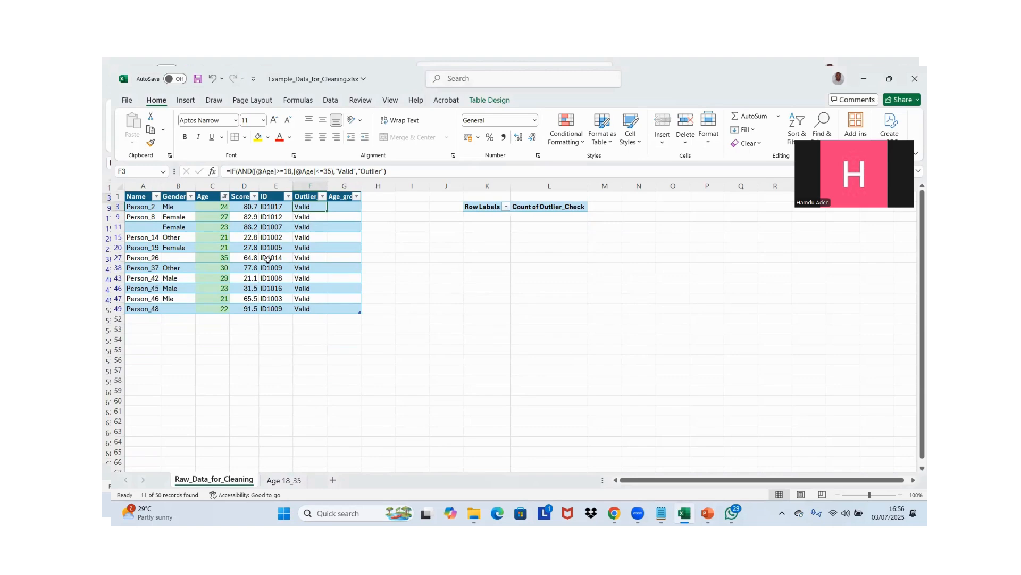
Copy the filtered records with their headers, from the Name column through the Age_group column
left_click(138, 197)
key("ctrl+shift+Right")
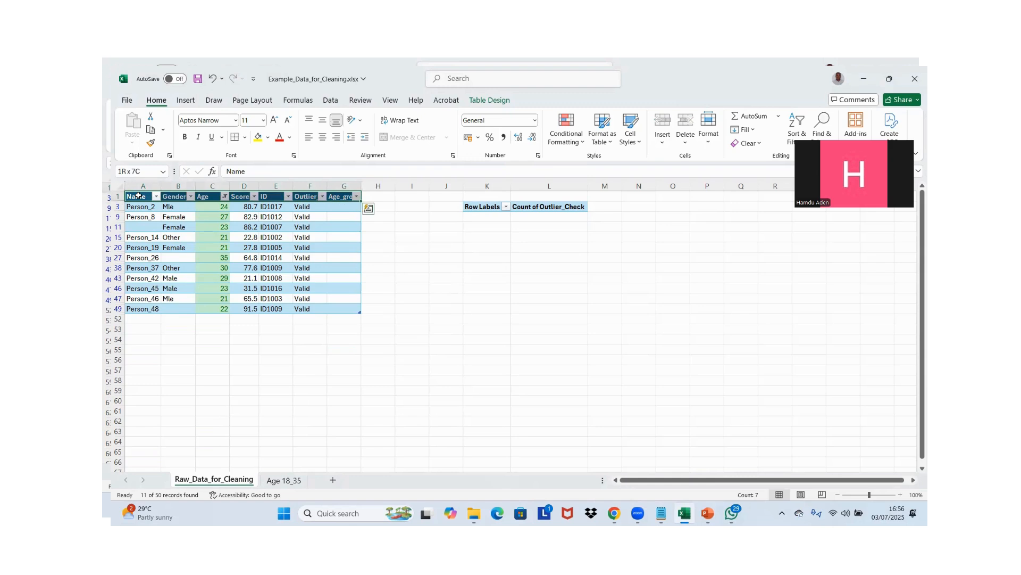
key("shift+Down")
key("shift+Down")
key("shift+Down")
key("shift+Down")
key("shift+Down")
key("shift+Down")
key("shift+Down")
key("shift+Down")
key("shift+Down")
key("shift+Down")
key("shift+Down")
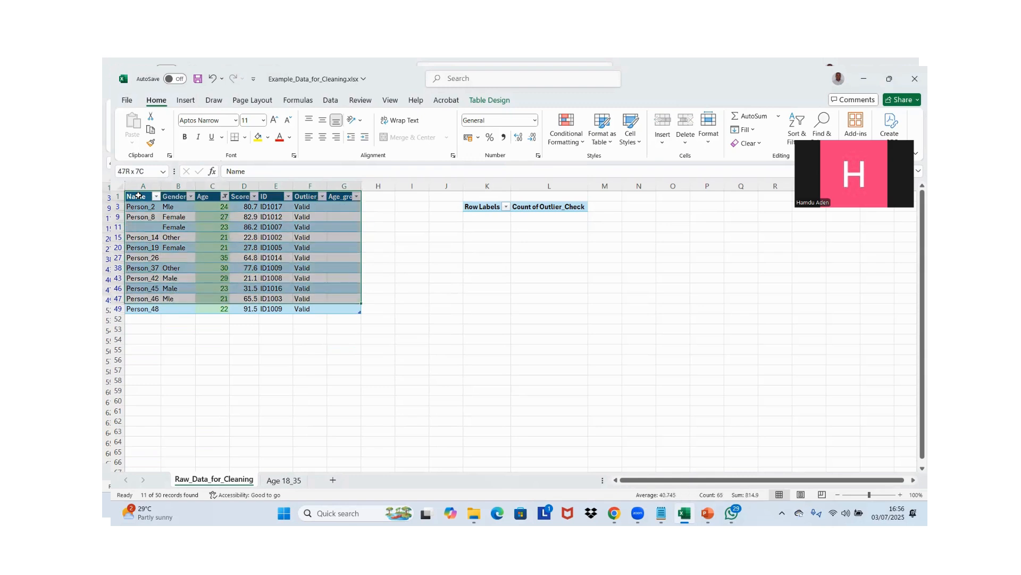
key("ctrl+c")
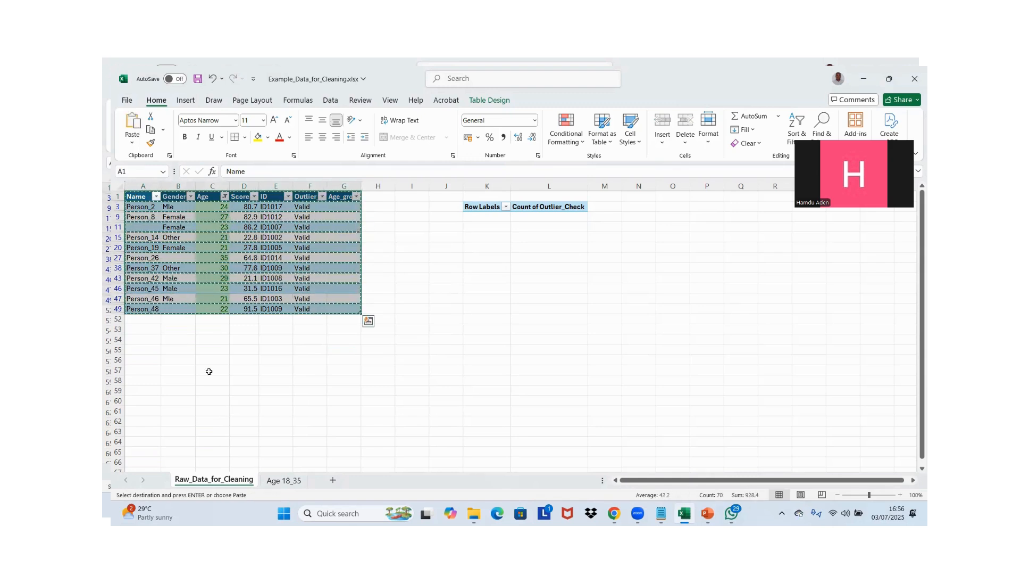
Paste the copied records into the Age 18_35 sheet starting at cell N1
left_click(283, 480)
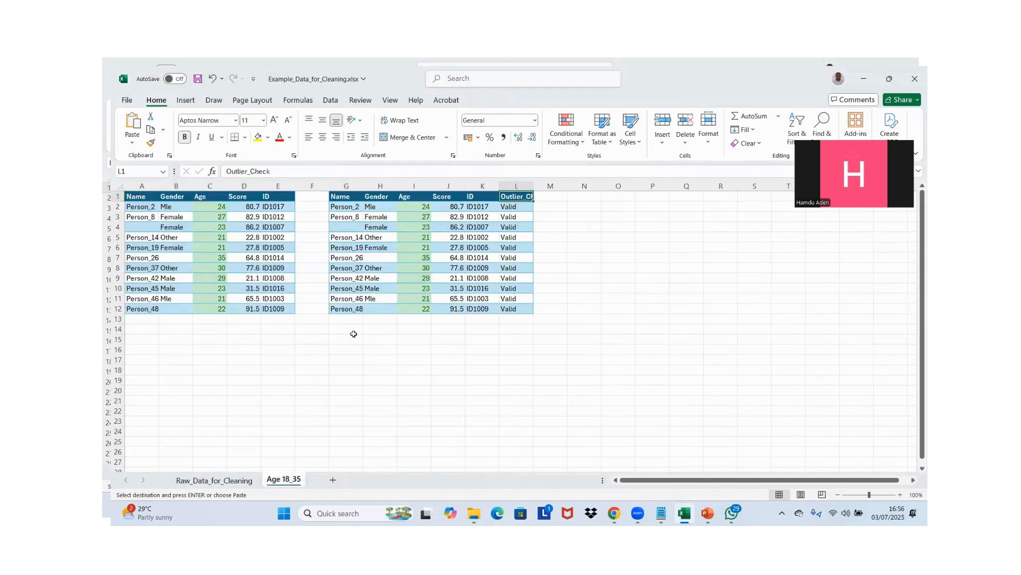
left_click(589, 197)
key("ctrl+v")
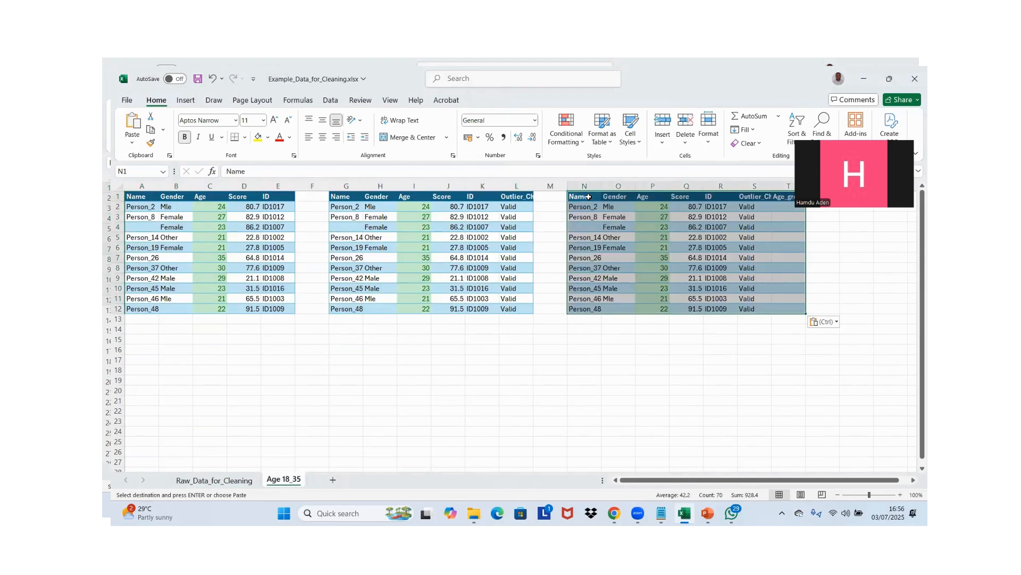
left_click(603, 340)
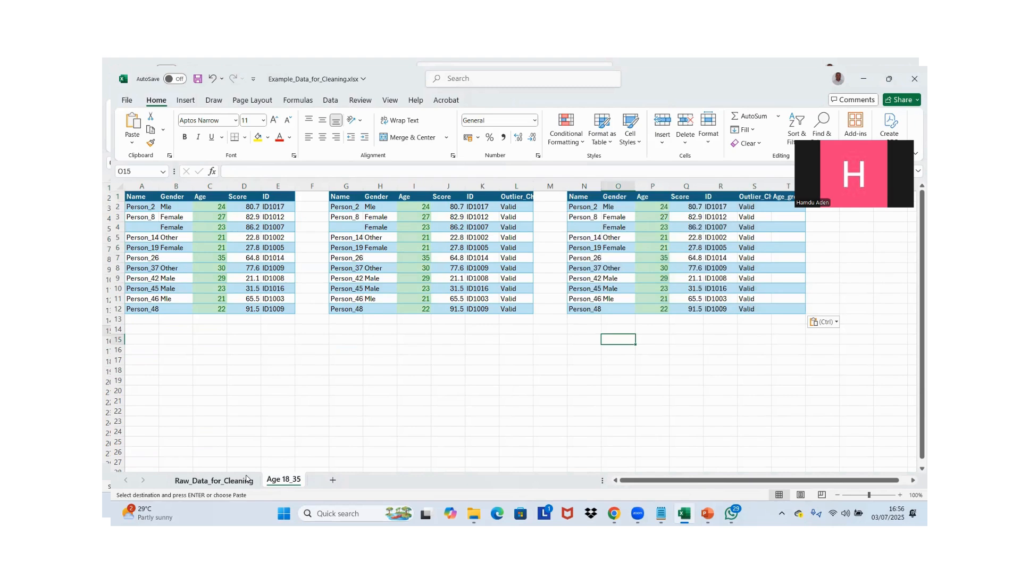
Clear the Age filter in the Raw_Data_for_Cleaning sheet so all records show, keeping the header filter buttons on
left_click(248, 478)
key("ctrl+shift+l")
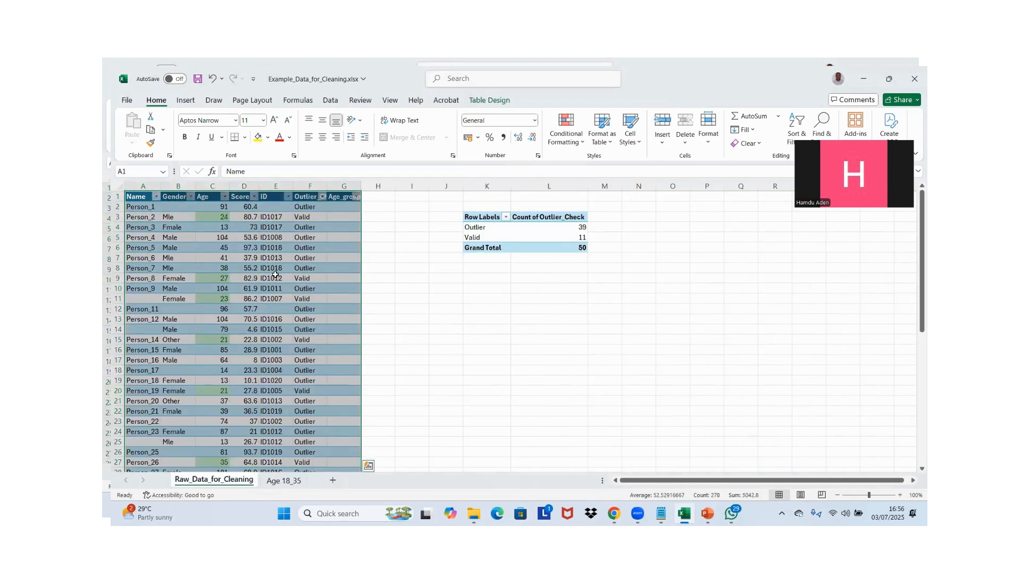
left_click(319, 217)
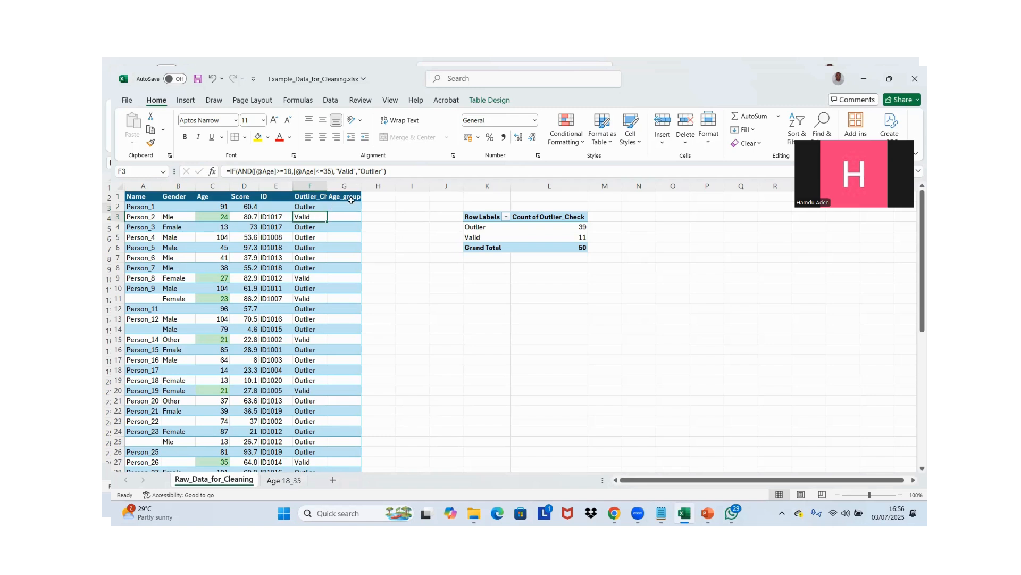
left_click(341, 208)
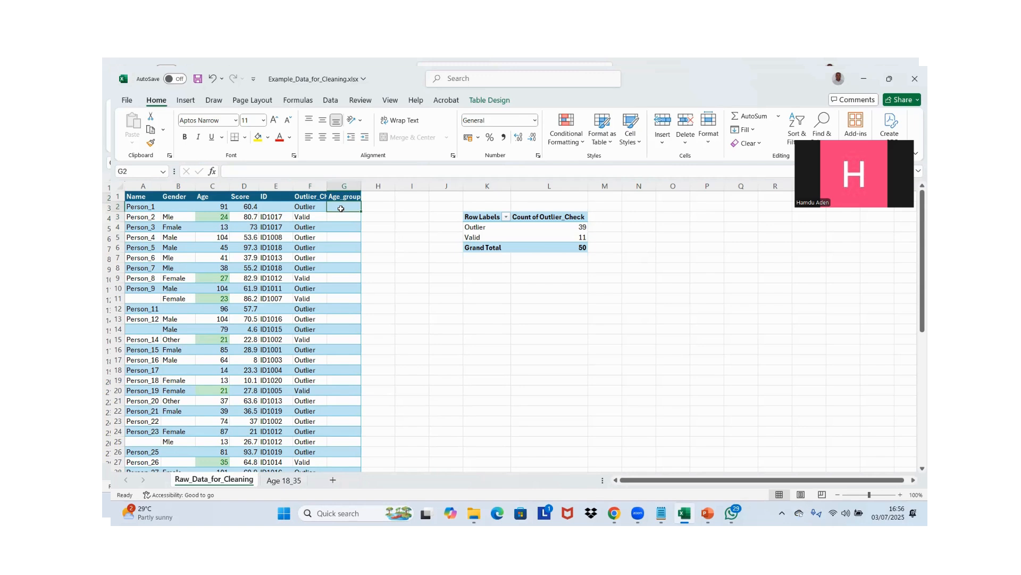
left_click(218, 198)
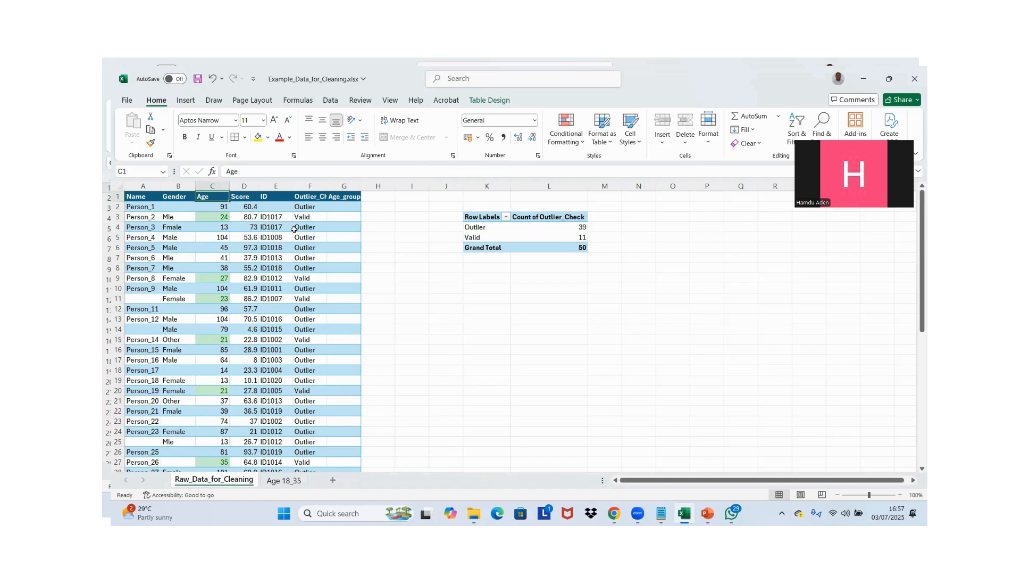
key("ctrl+shift+l")
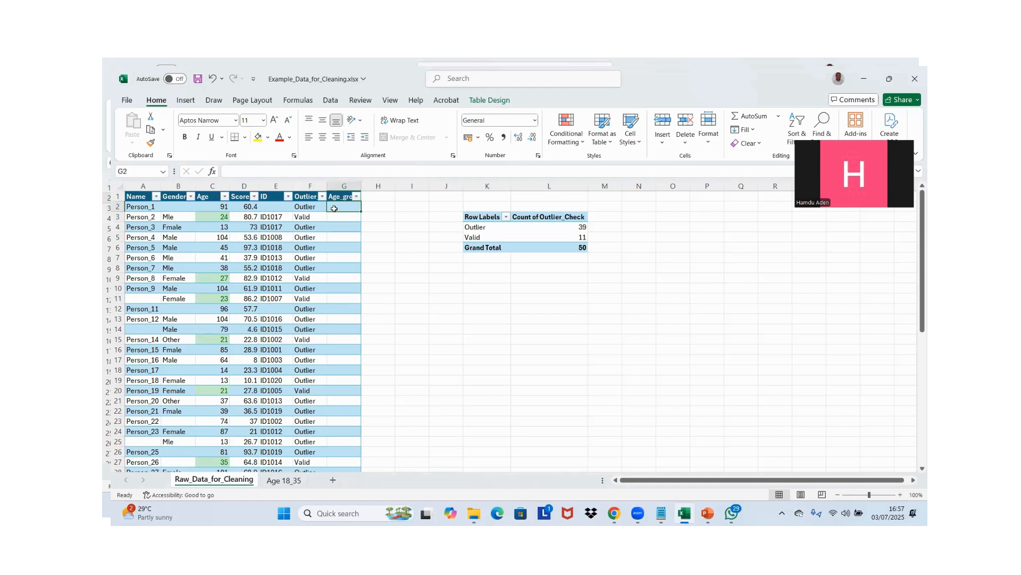
type("=IF(")
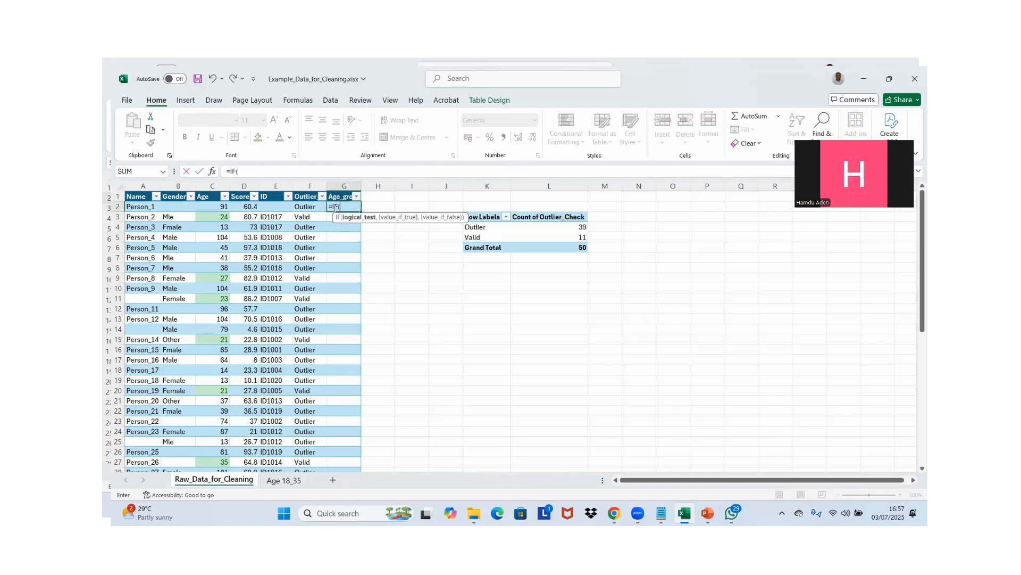
left_click(213, 207)
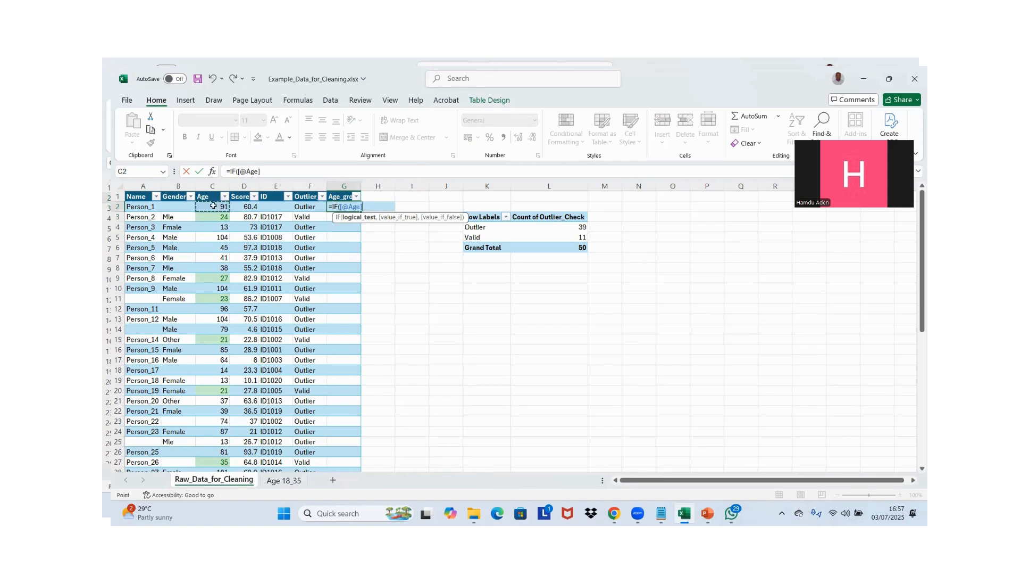
key("Return")
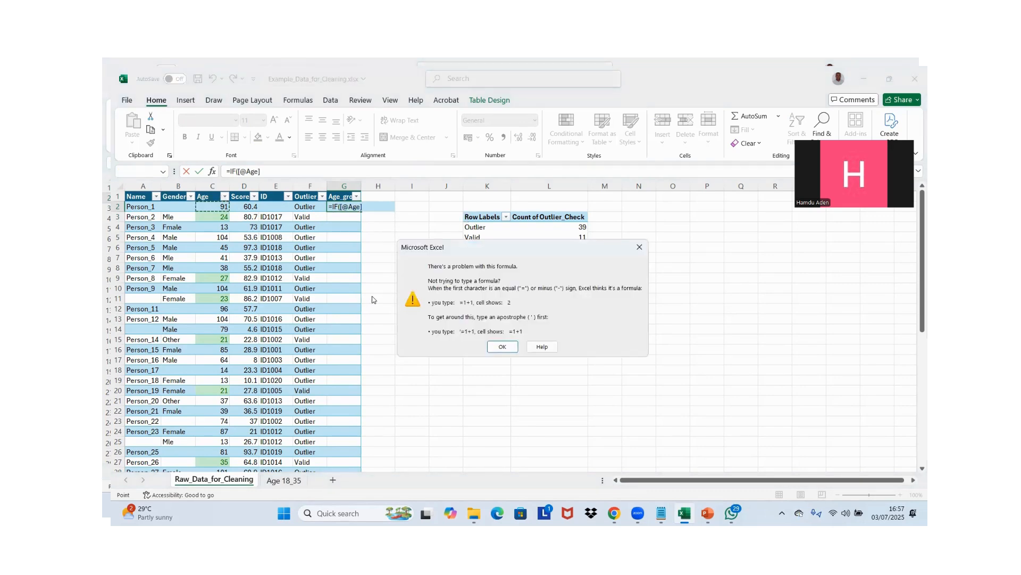
key("Escape")
key("Escape")
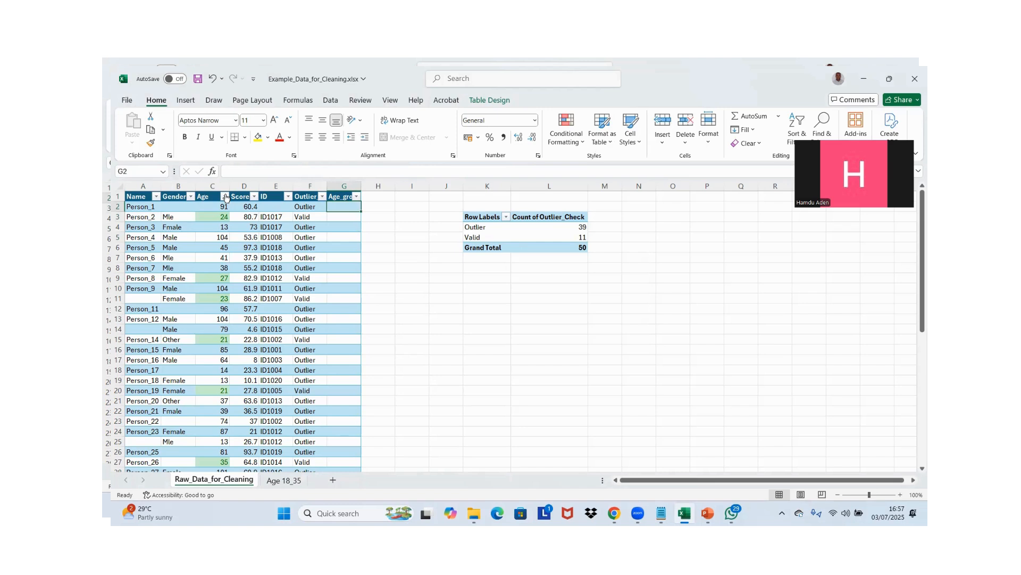
Search the Age column's filter list for blank entries without applying a filter
left_click(224, 197)
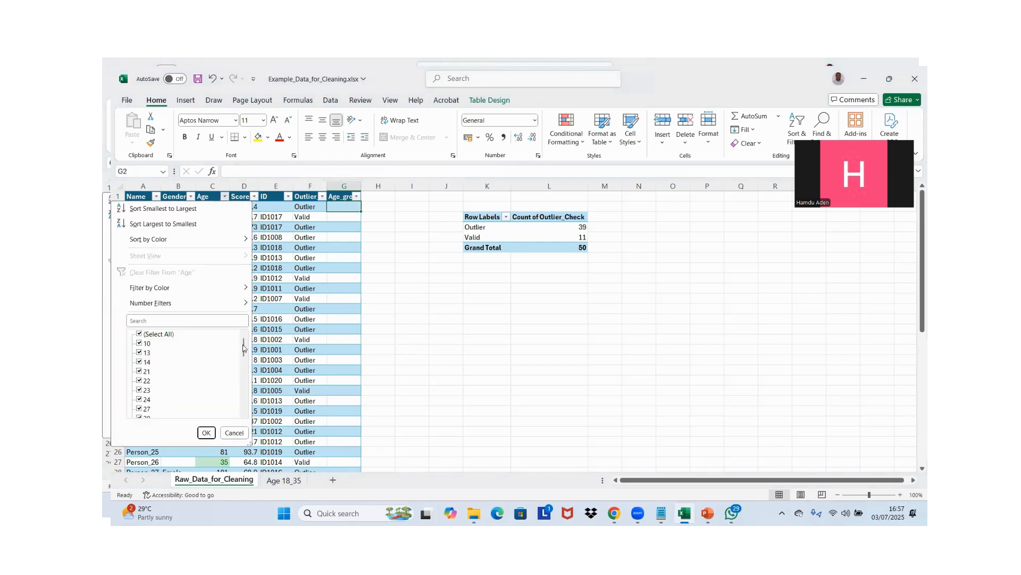
left_click(220, 323)
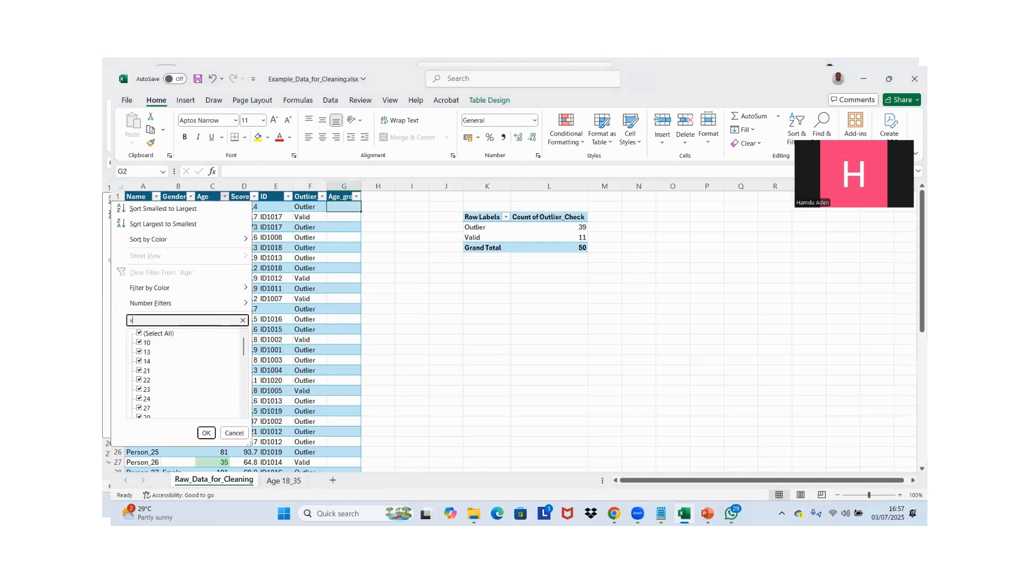
type("bl")
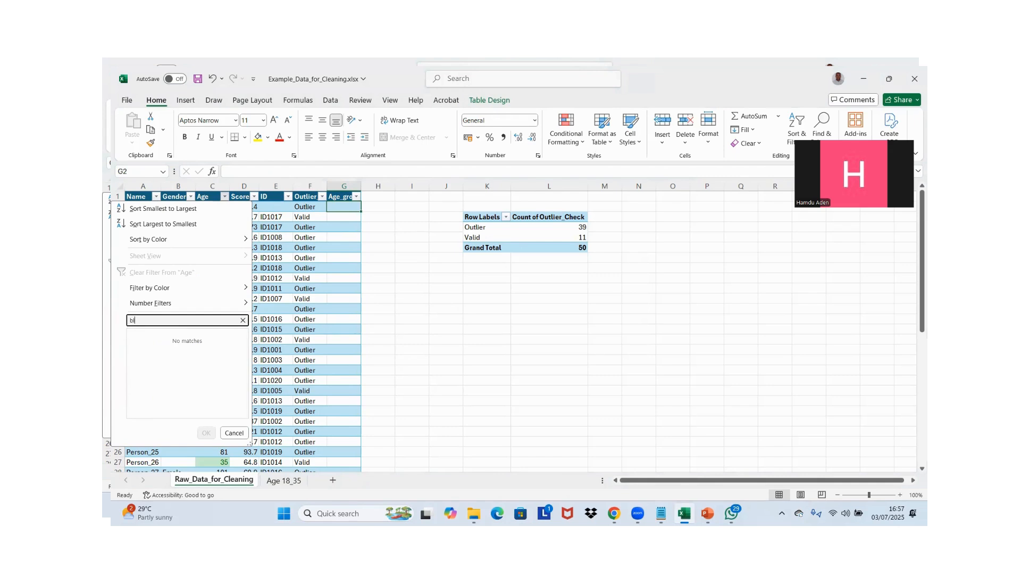
type("ank")
left_click(235, 432)
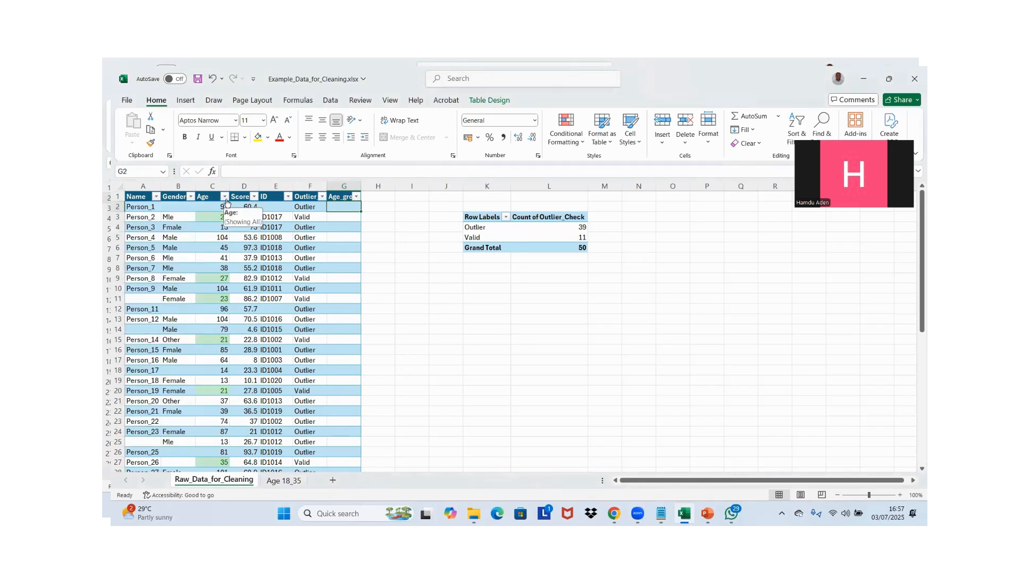
left_click(225, 199)
left_click(401, 260)
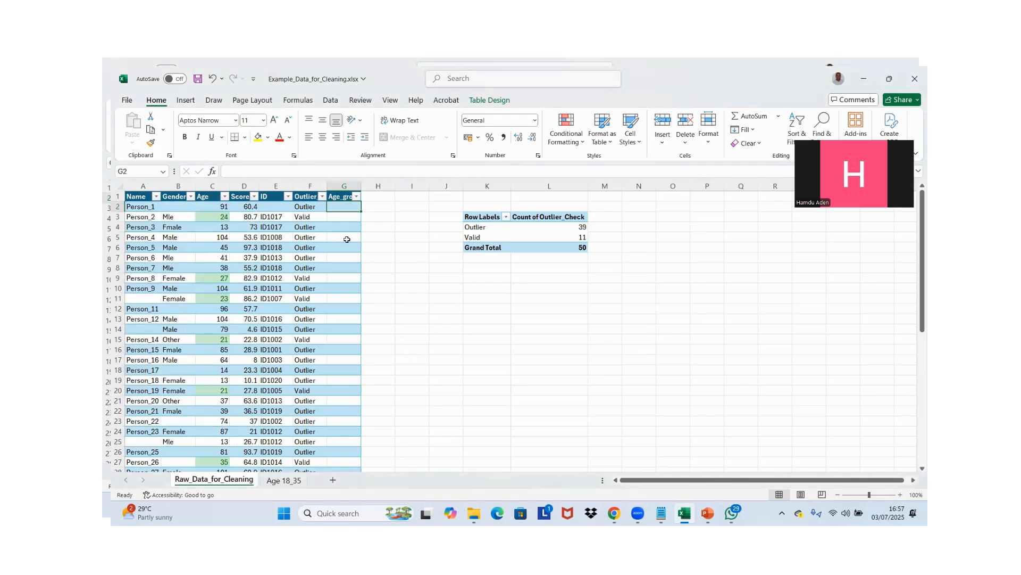
Enter a MAX formula over the whole Age column in cell C52, directly below the last record
left_click(354, 329)
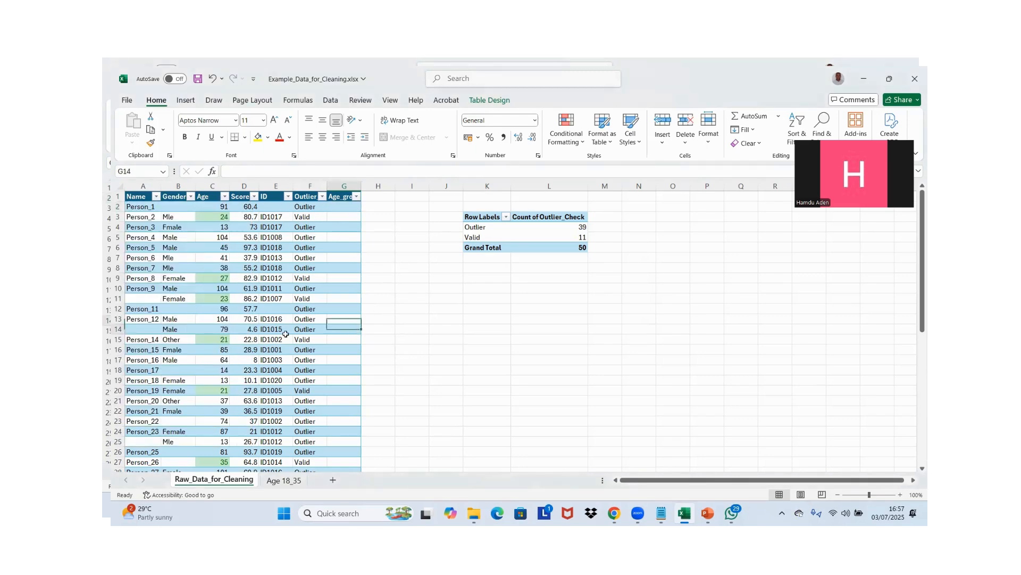
left_click(210, 319)
key("ctrl+Down")
key("Down")
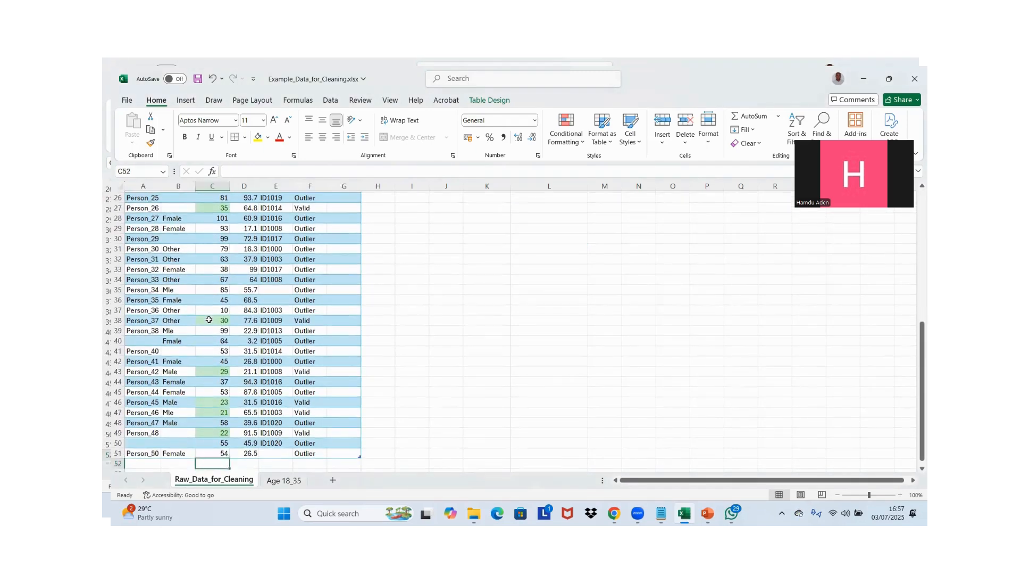
key("Down")
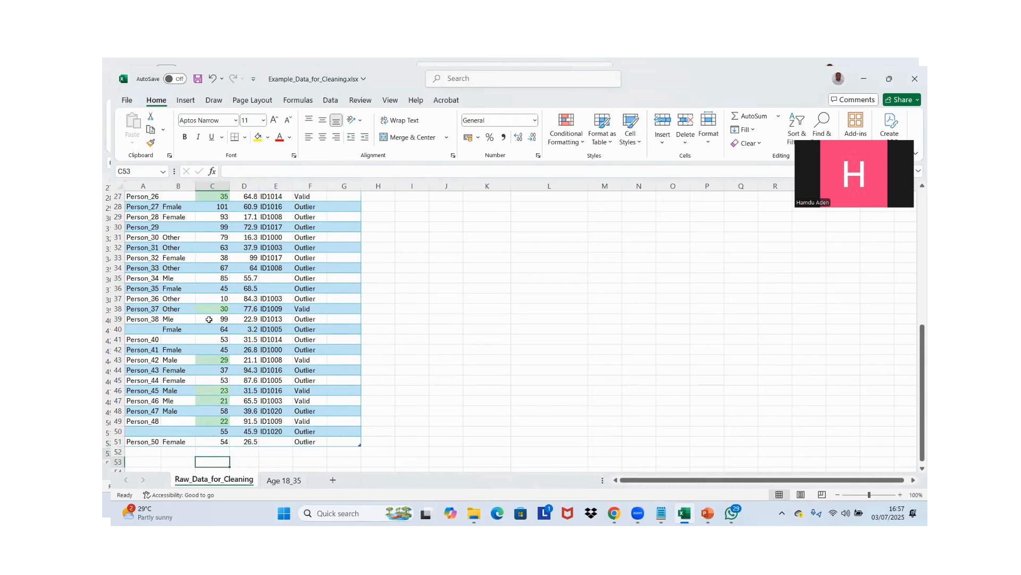
key("Up")
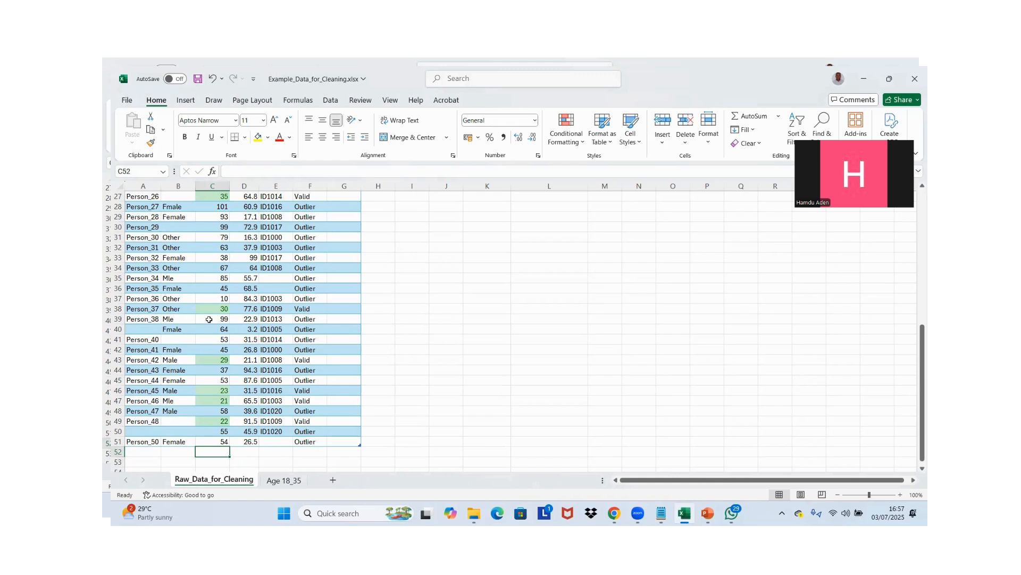
type("=ma")
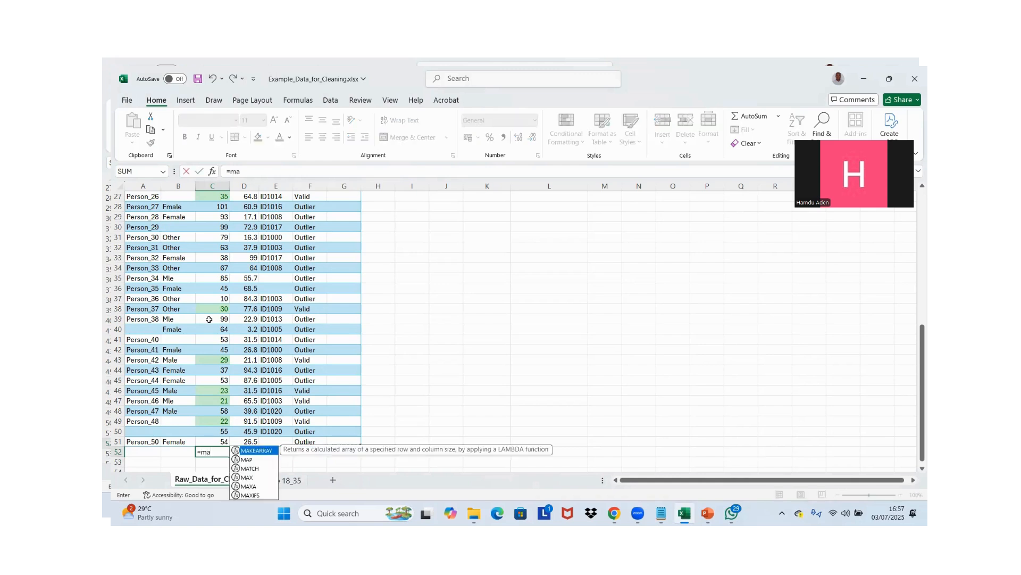
type("z")
key("BackSpace")
type("x")
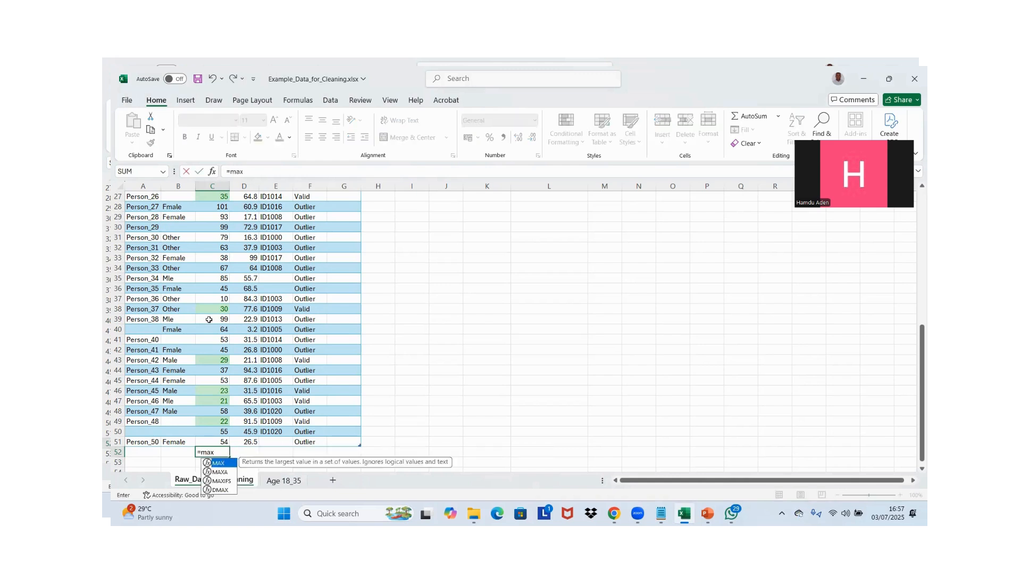
key("Tab")
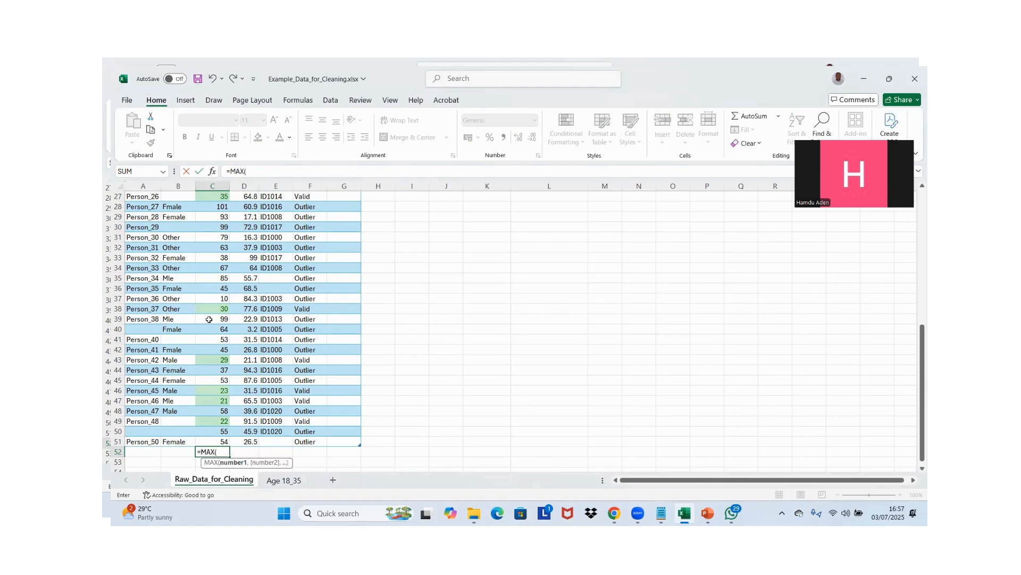
key("Up")
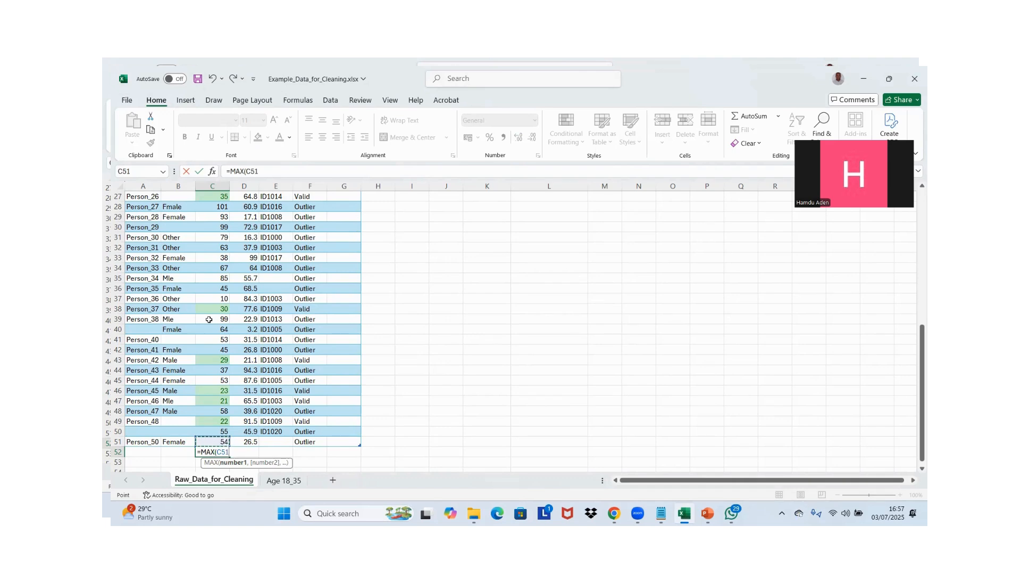
key("ctrl+shift+Up")
key("Return")
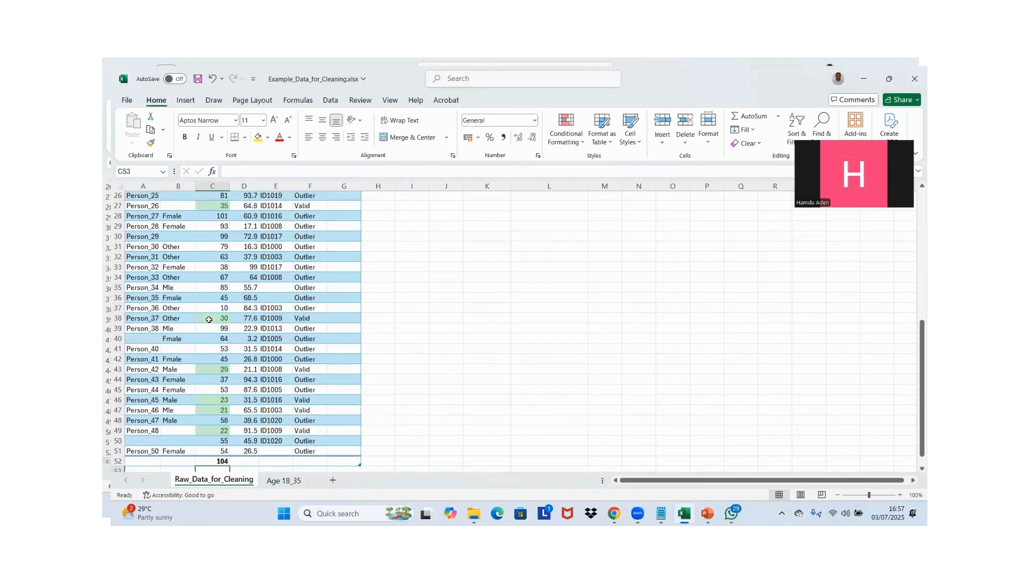
left_click(205, 451)
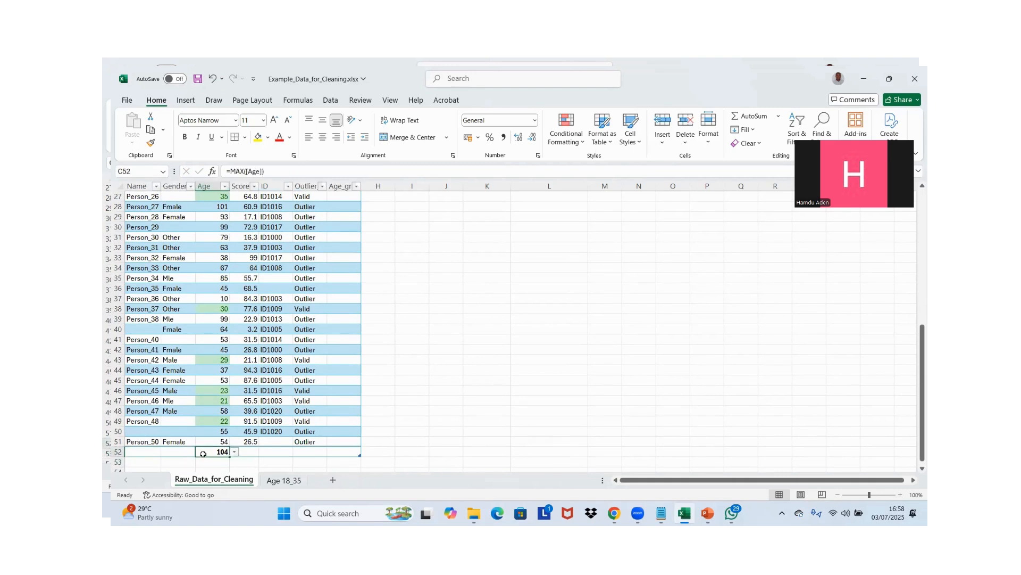
left_click(234, 452)
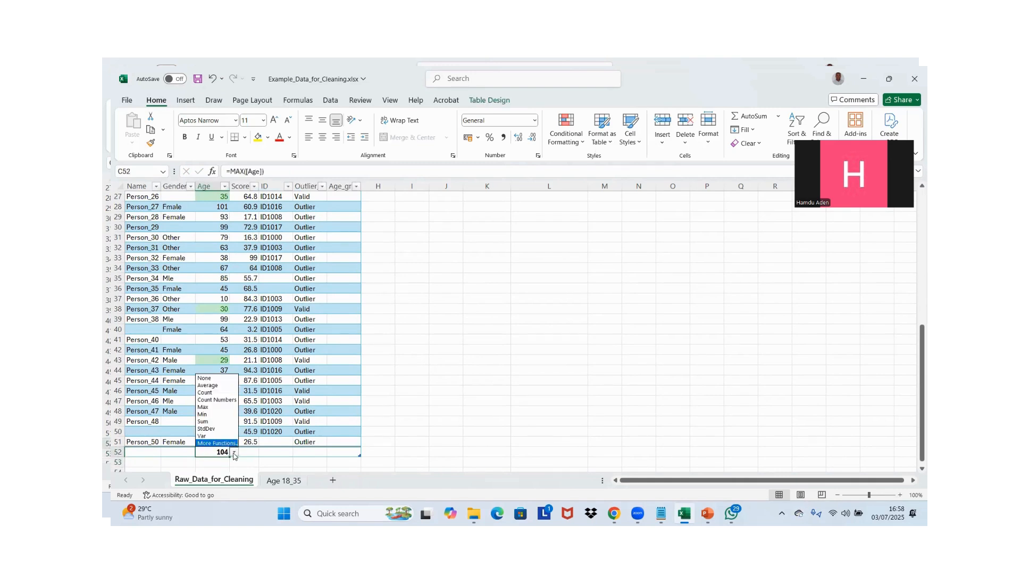
left_click(234, 454)
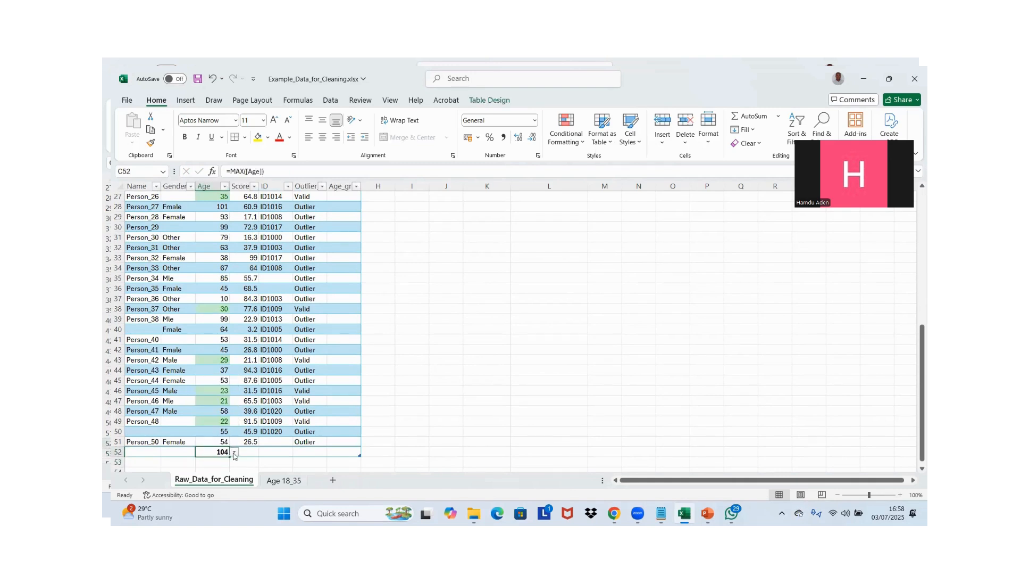
Enter a MIN formula over the whole Age column in cell C53, directly below the MAX formula
left_click(213, 462)
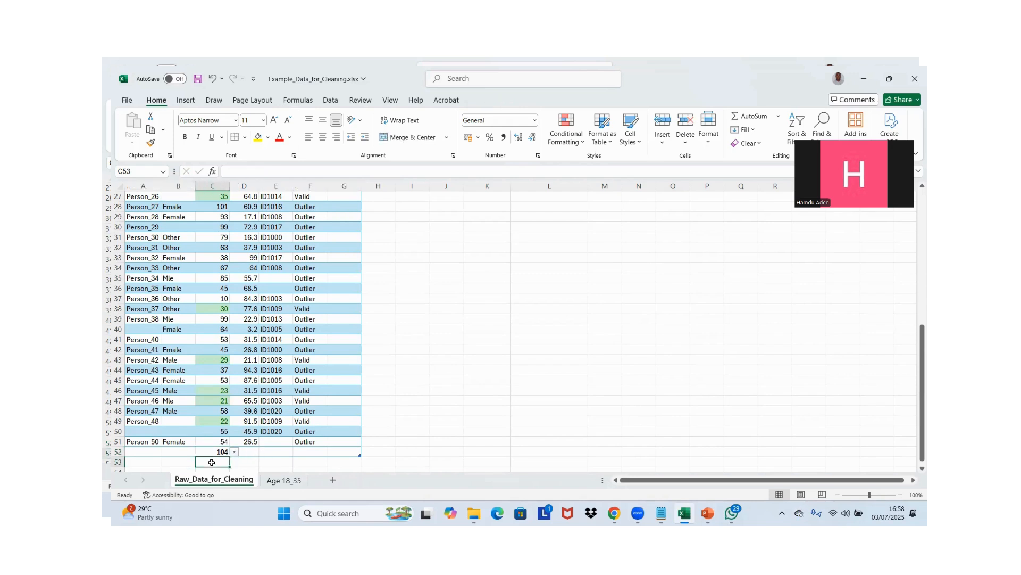
type("=")
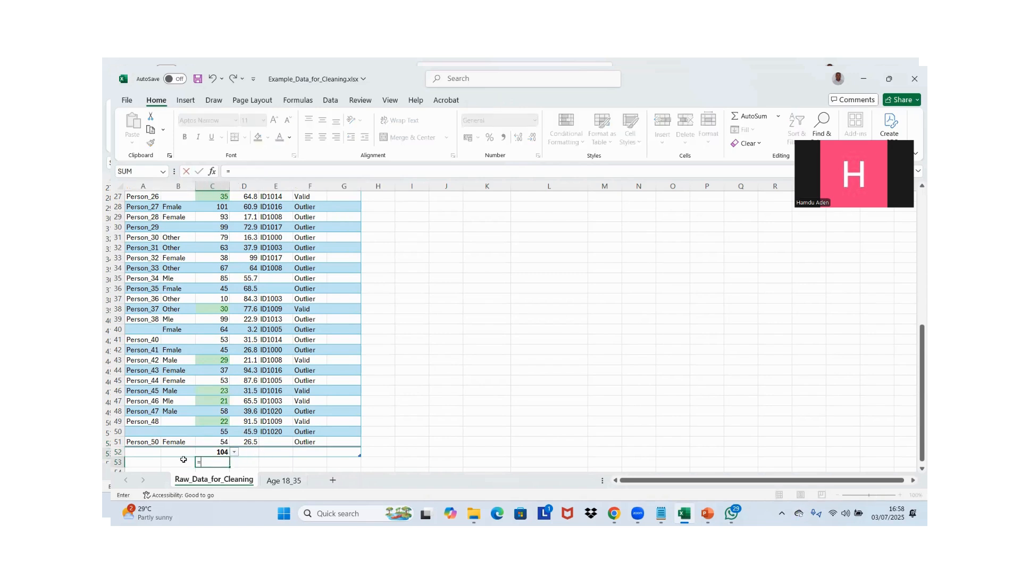
type("MIN(")
left_click(203, 442)
key("ctrl+shift+Up")
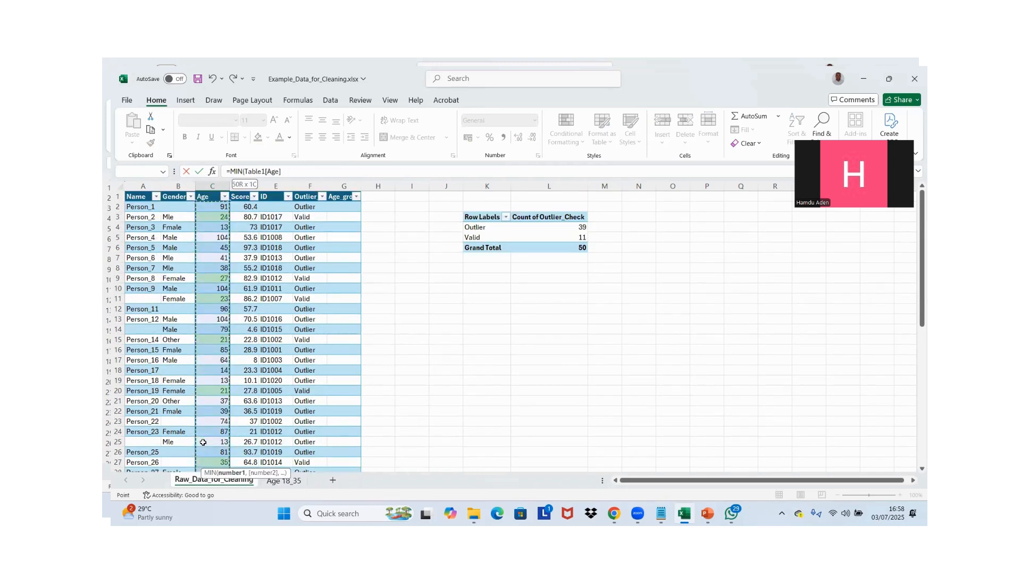
scroll(204, 442, "down", 5)
key("Return")
left_click(214, 451)
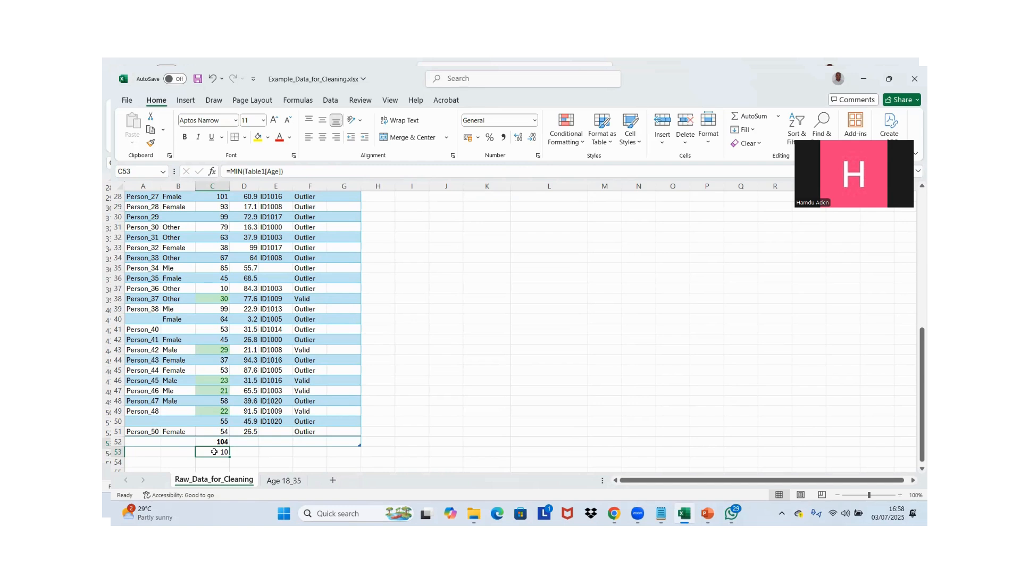
key("Down")
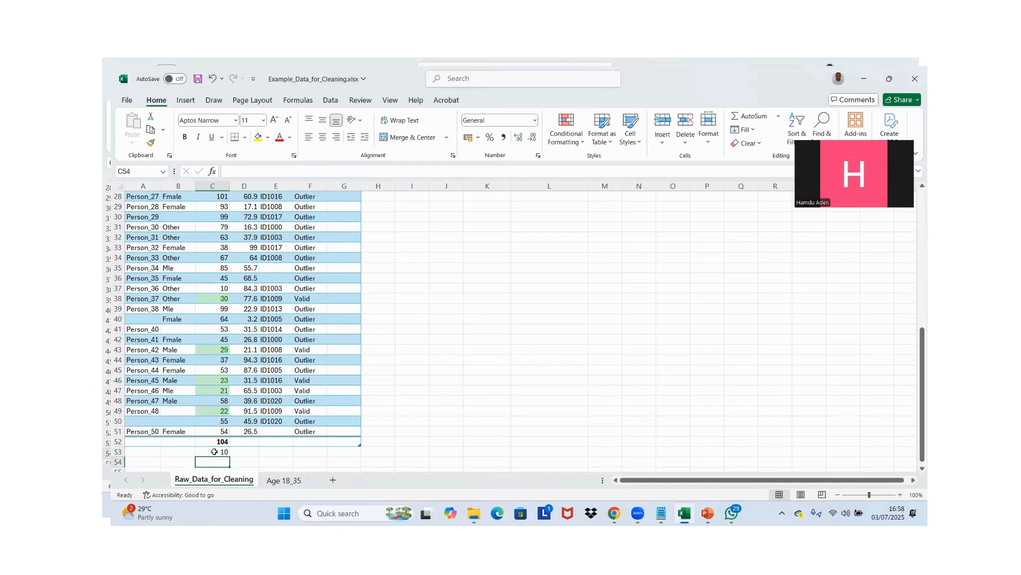
key("Up")
Start an IF formula in the first Age_group cell, G2, testing whether that row's Age is <18
key("Up")
key("Up")
key("Down")
key("Down")
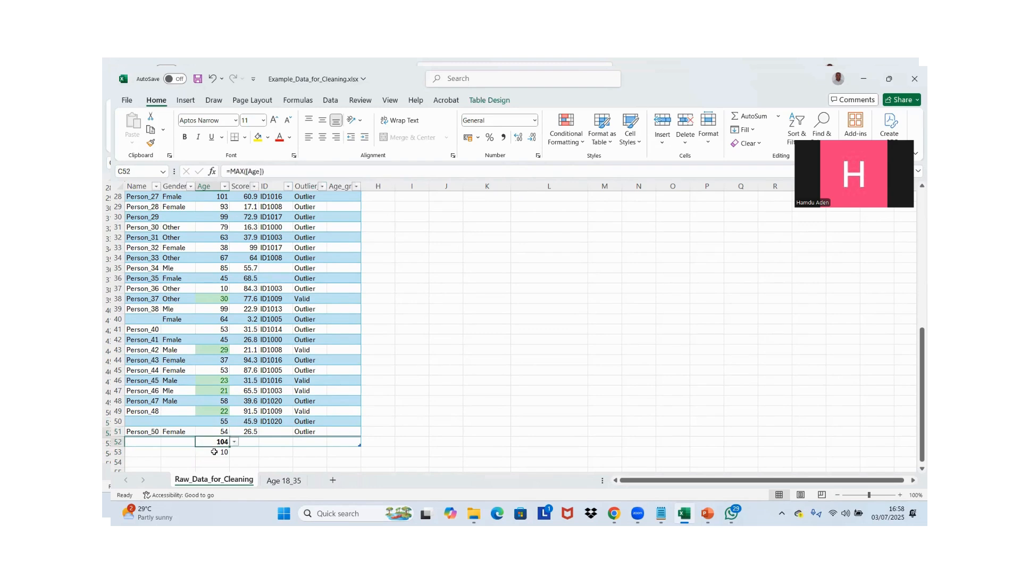
key("Up")
key("ctrl+Up")
key("Down")
key("Right")
key("Right")
key("Right")
key("Right")
key("Right")
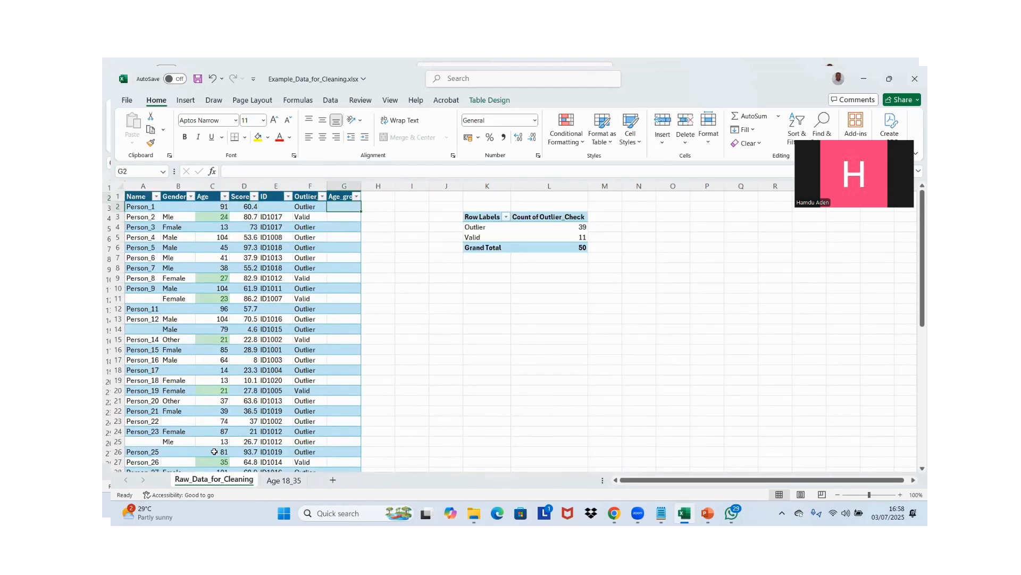
key("Left")
type("=")
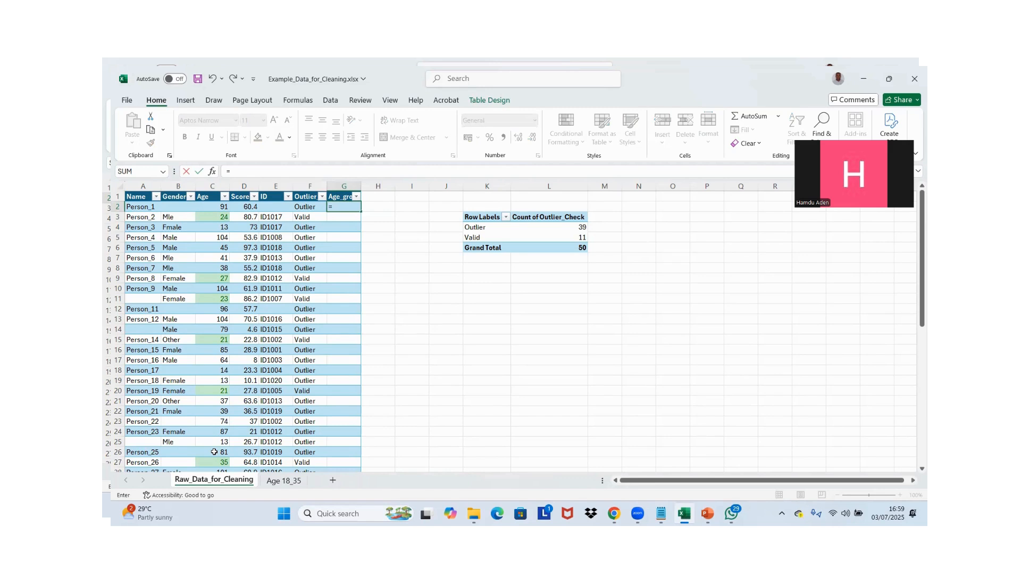
type("if")
key("Tab")
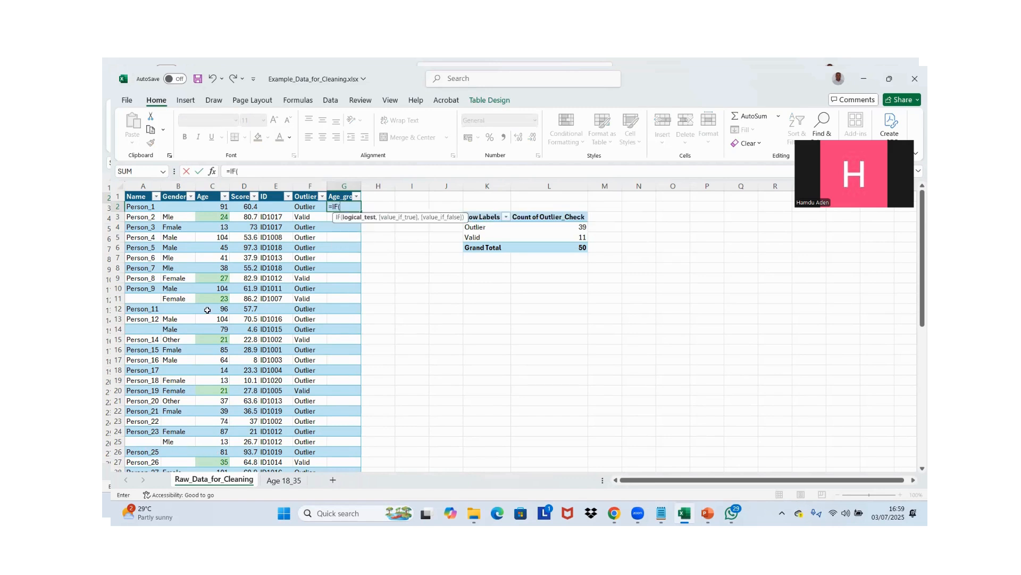
left_click(214, 208)
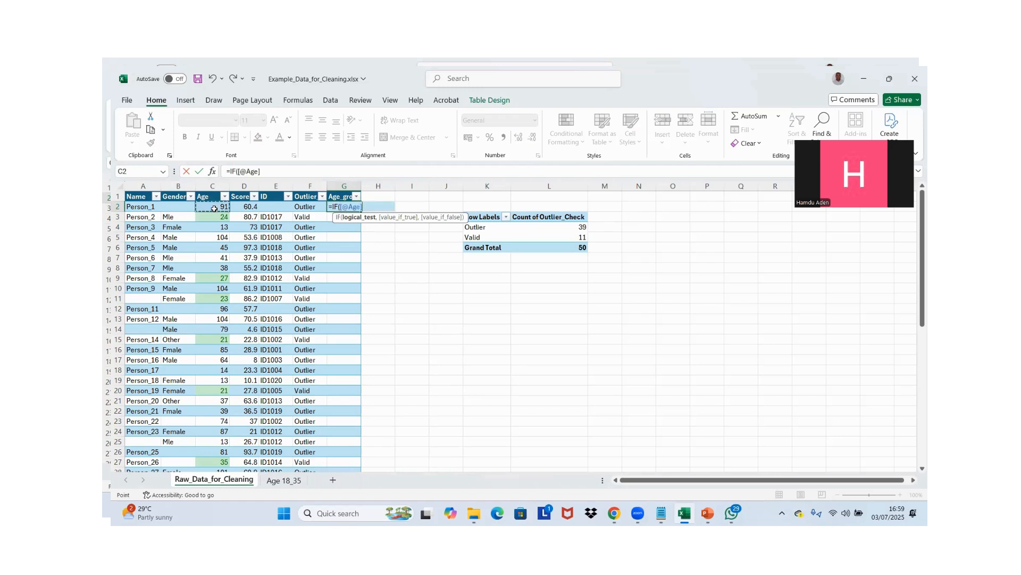
type("<18,\"")
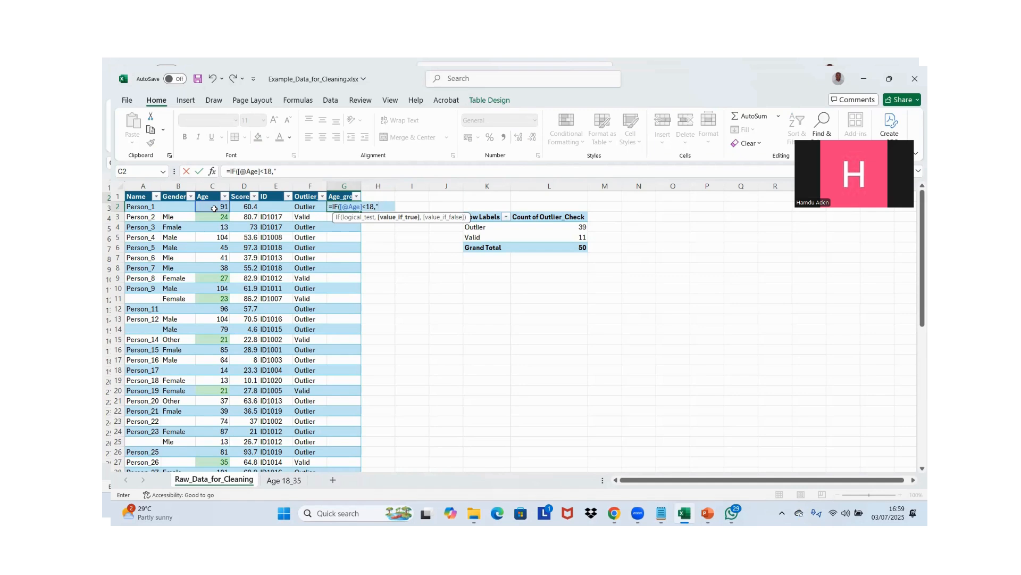
Set the IF formula's value-if-true to "Less than 18" and continue to its value-if-false argument
type("Less than ")
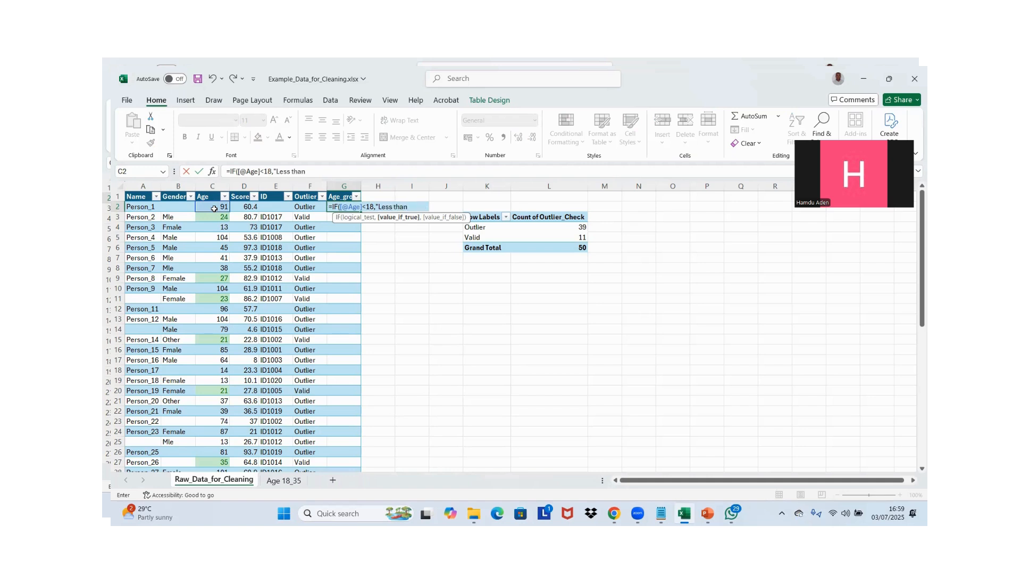
type("18\",")
Nest a second IF containing an AND test, with the row's Age <=18 as the first condition
type("If")
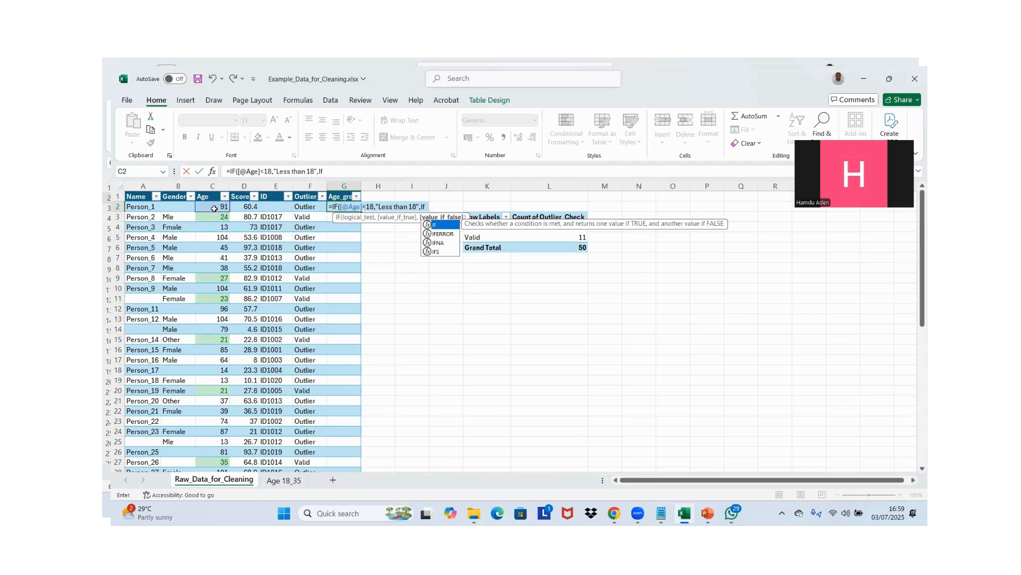
key("Tab")
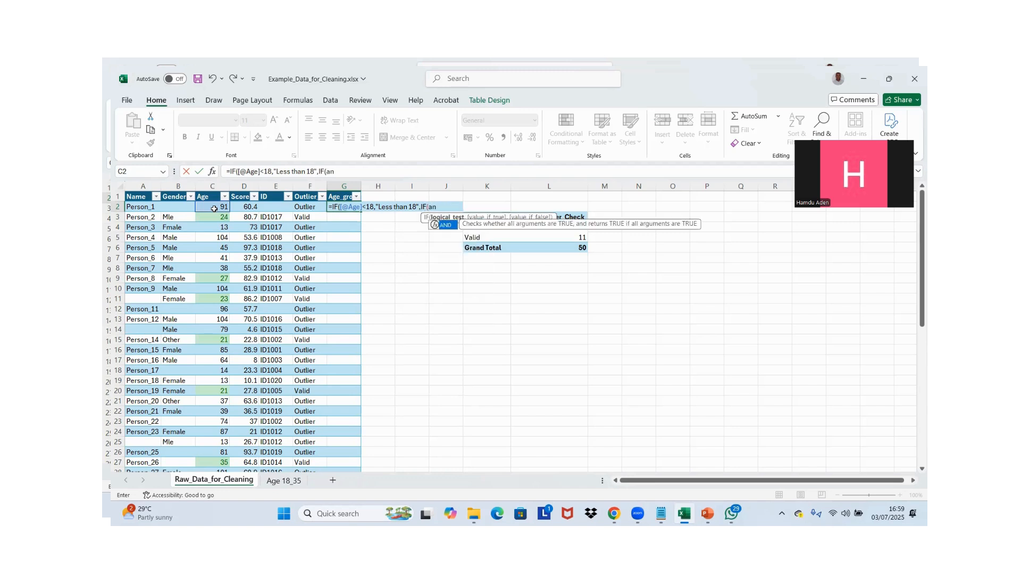
type("And")
key("Tab")
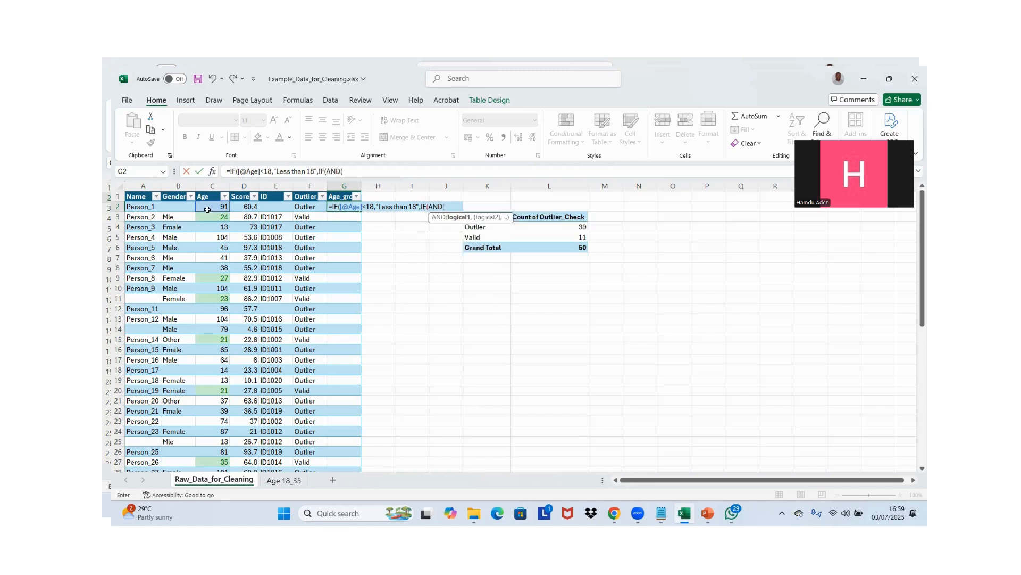
left_click(217, 207)
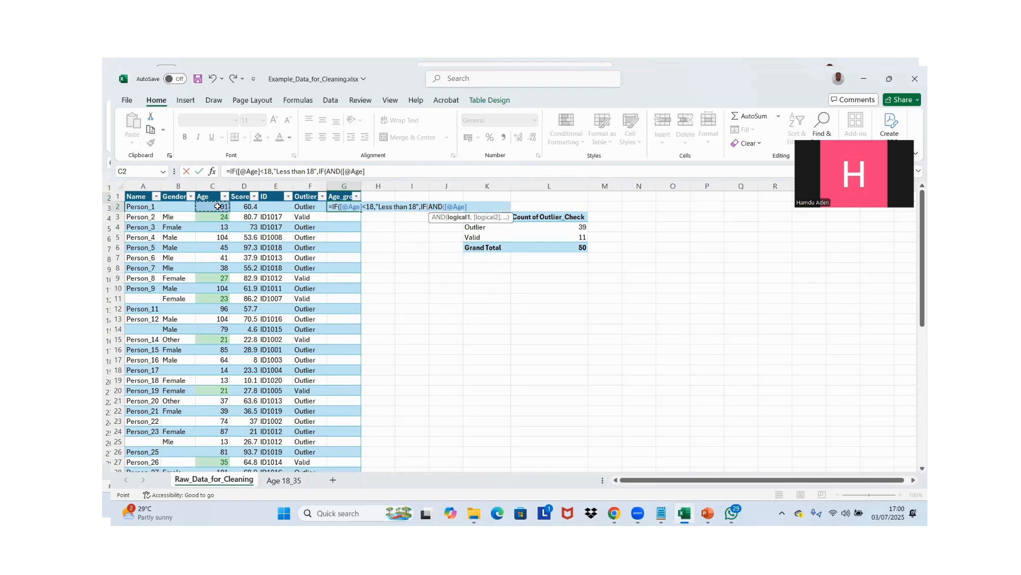
type("<=18,")
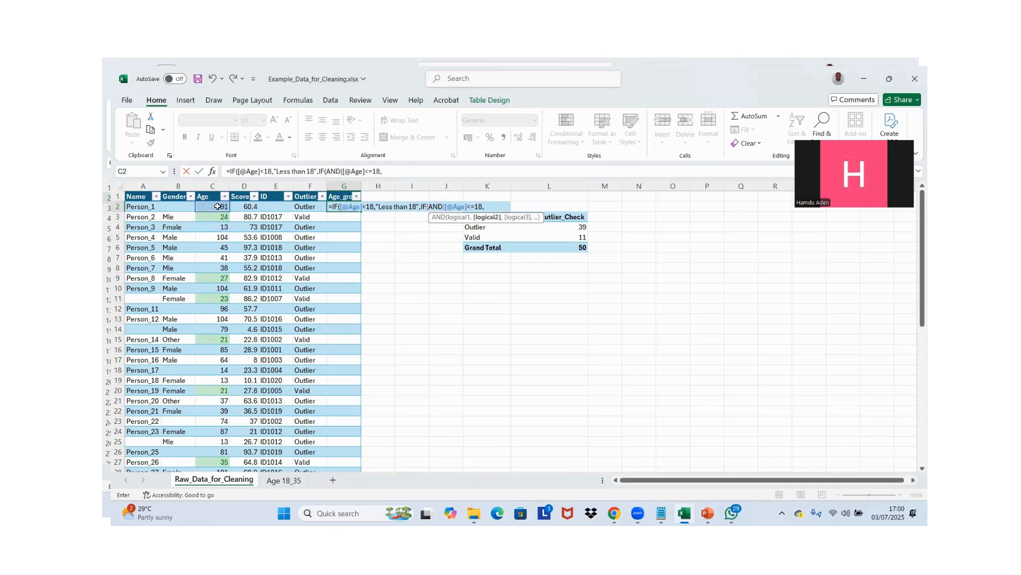
Add the row's Age >=35 as the second condition and close the AND test
left_click(217, 206)
type(">")
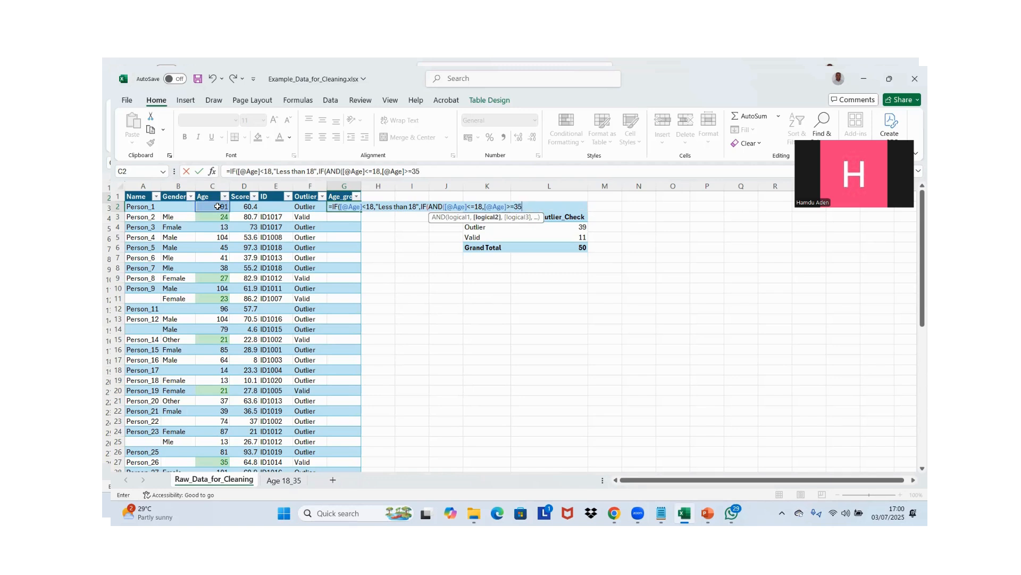
type("=35)")
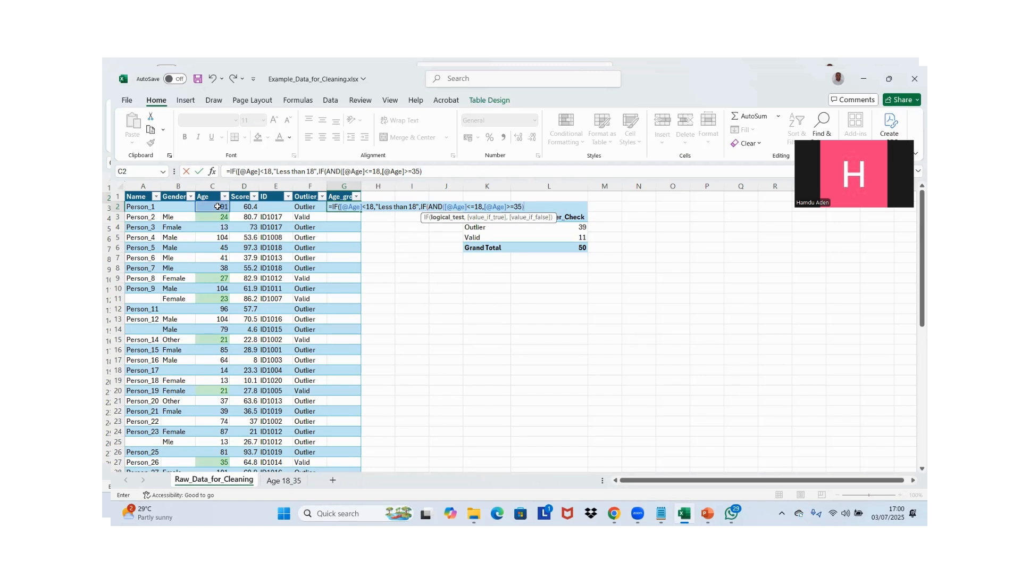
type(",\"")
Set the second IF's value-if-true to "18 - 35" and continue to its value-if-false argument
type("18 - 3")
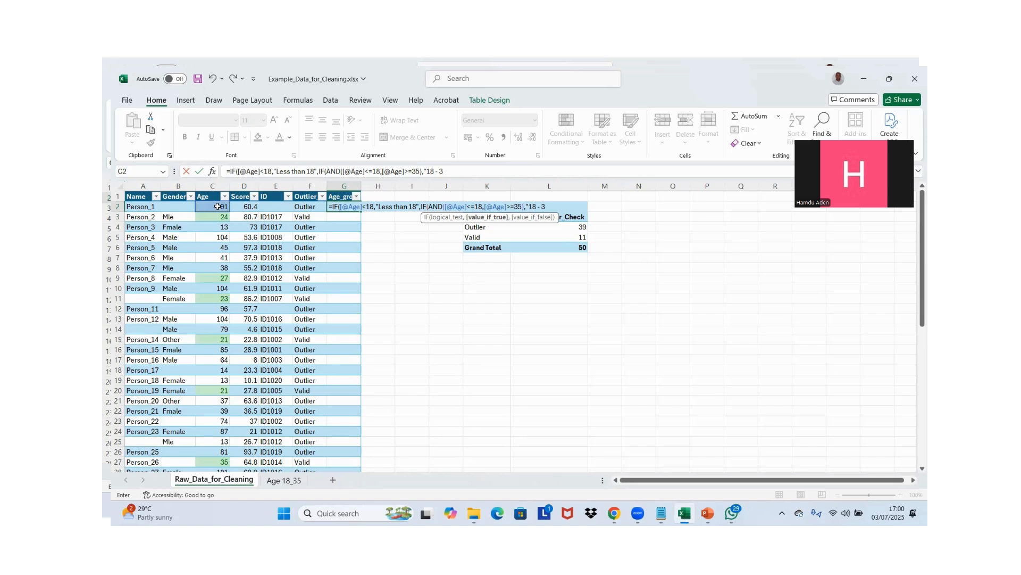
type("5 y")
type(",")
type("IF(")
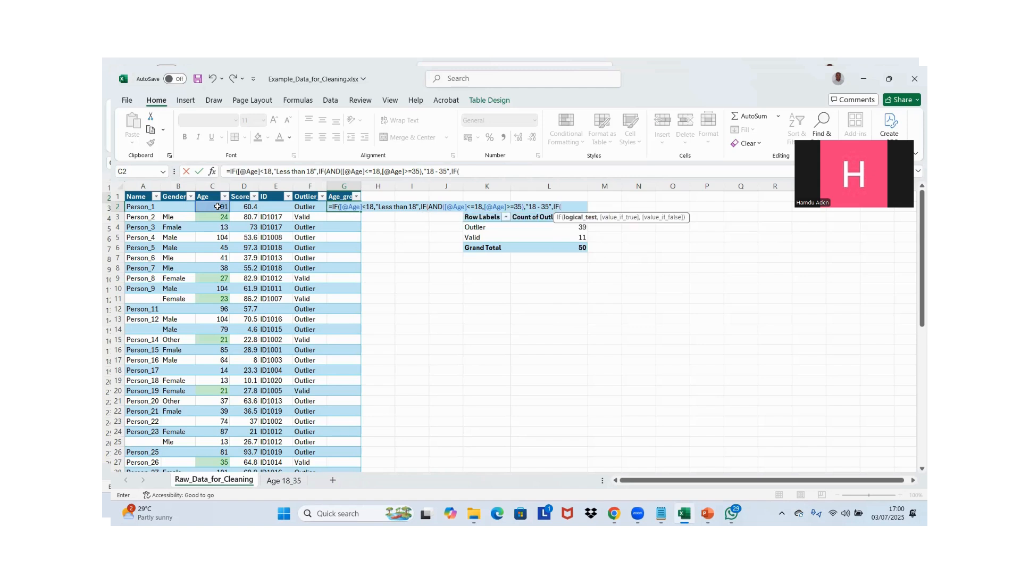
type("AND(")
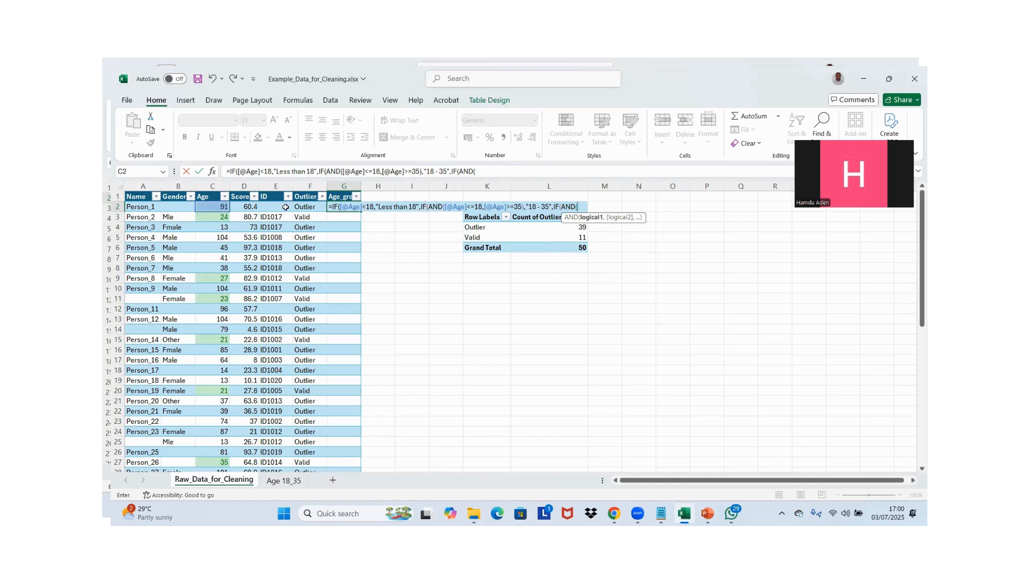
Nest a third IF with an AND test, starting its first condition with a less-than comparison on the row's Age
left_click(204, 208)
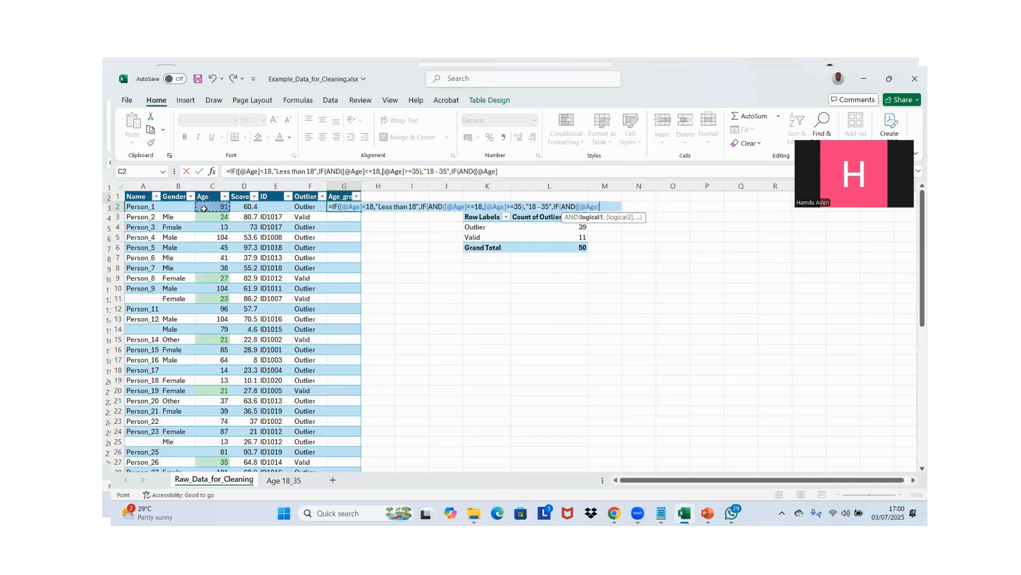
type("<")
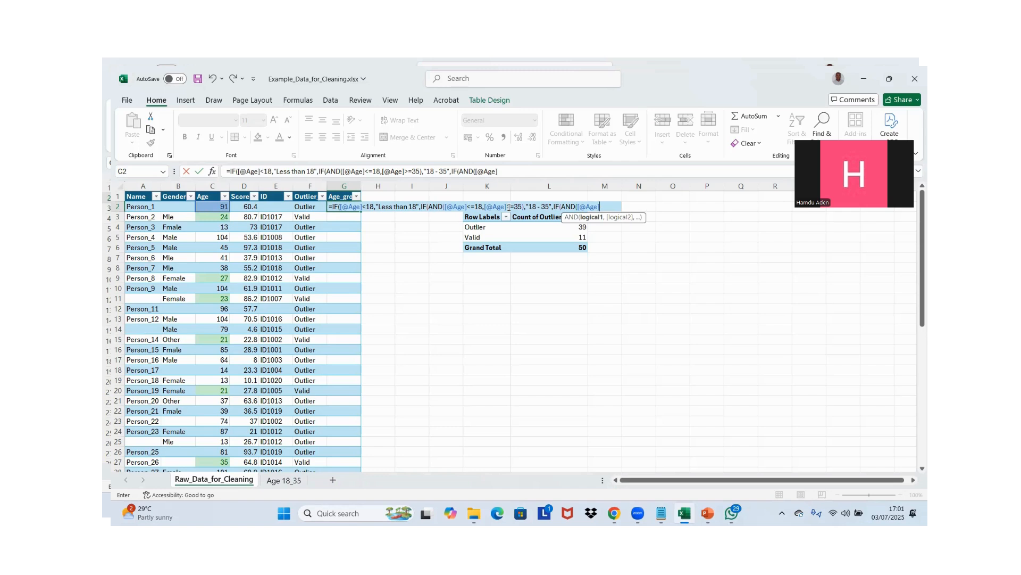
Correct the comparisons in the second IF's AND test to Age >=18 and Age <=35
left_click(472, 206)
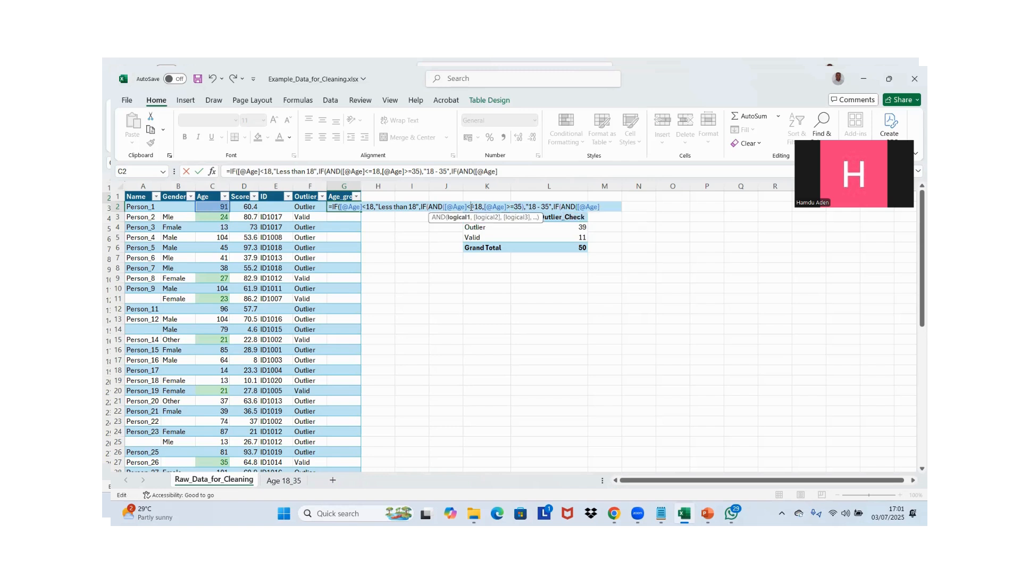
key("BackSpace")
type("\\")
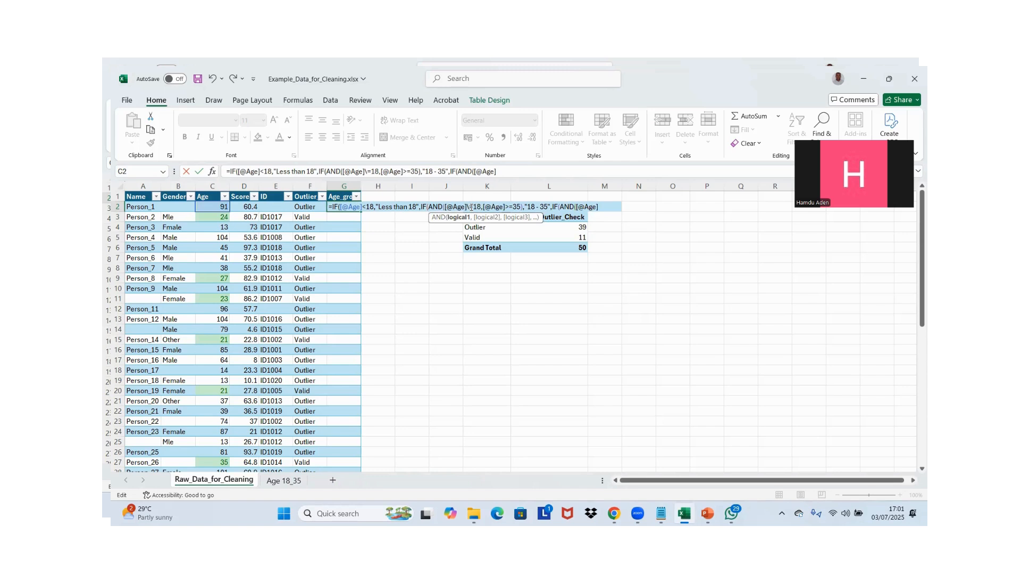
type(">")
key("BackSpace")
key("BackSpace")
type(">")
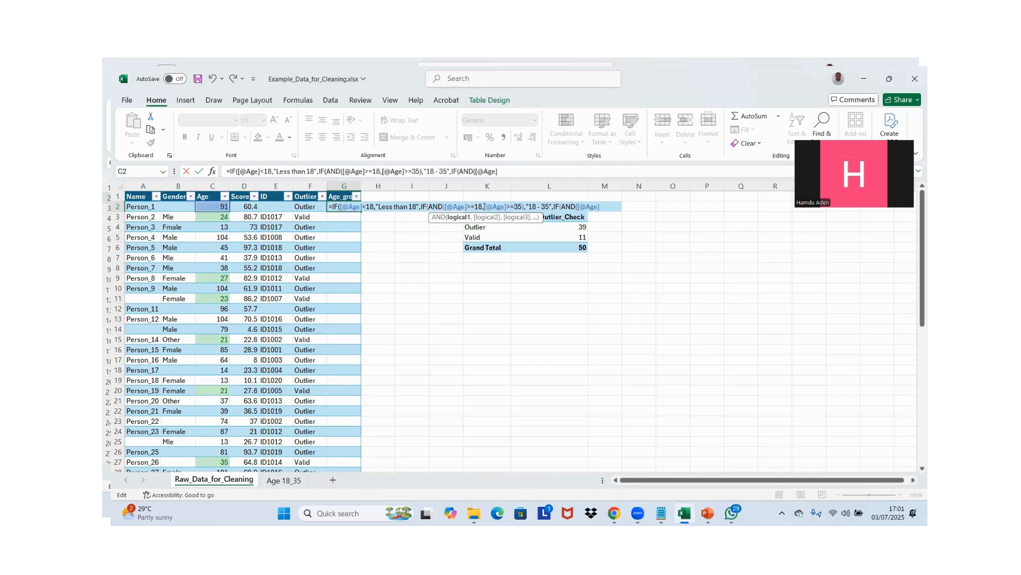
left_click(509, 206)
key("BackSpace")
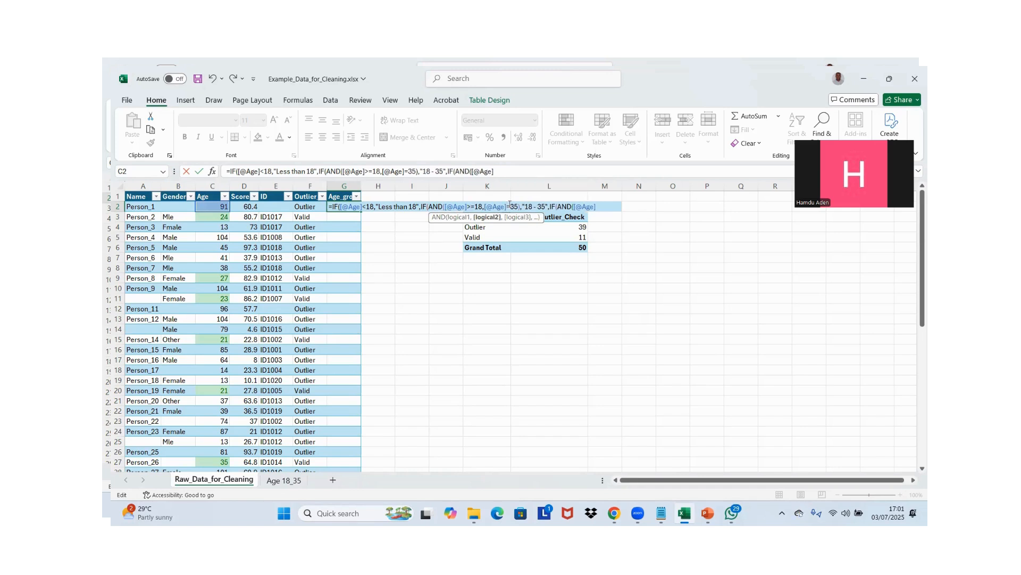
type("<")
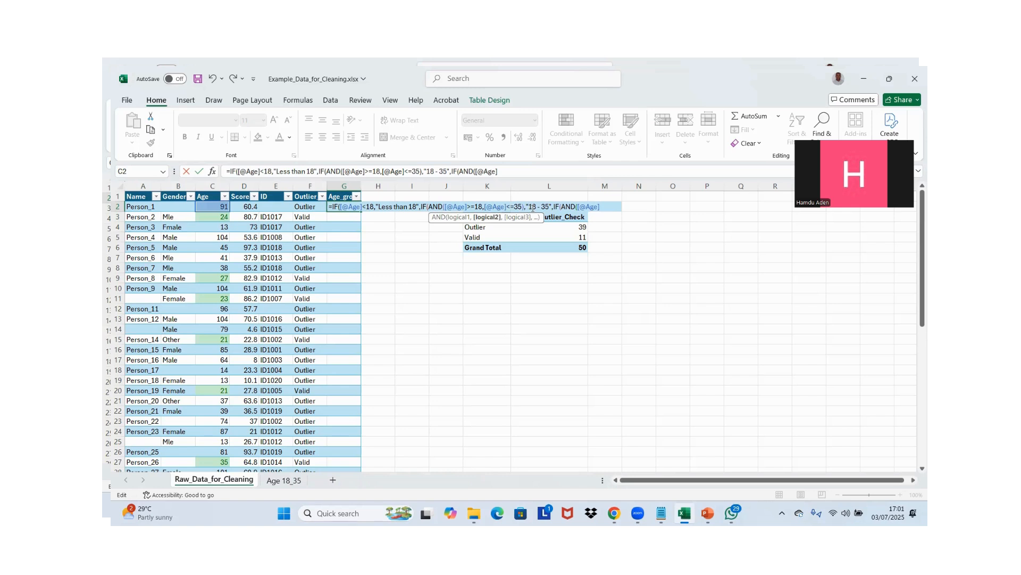
Complete the third IF's first AND condition as Age >35 and continue to its second condition
left_click(601, 207)
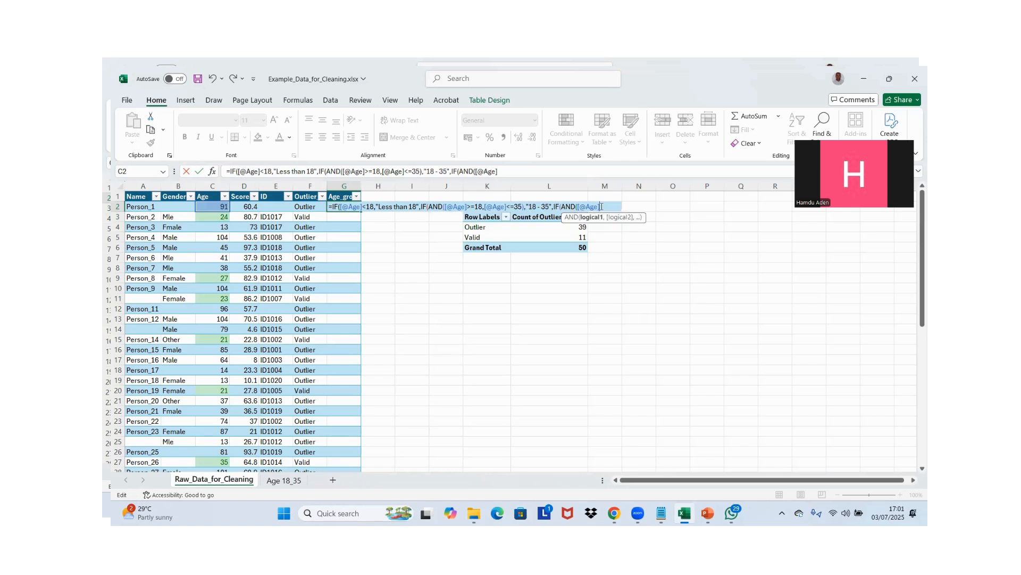
type(">35,")
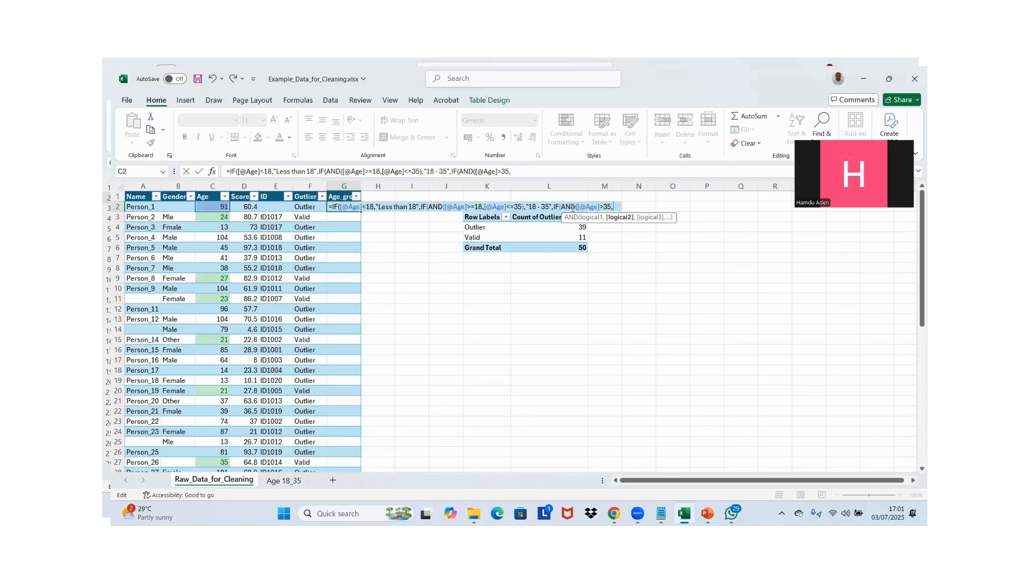
Add the row's Age <=60 as the third IF's second condition and close the AND test
left_click(220, 206)
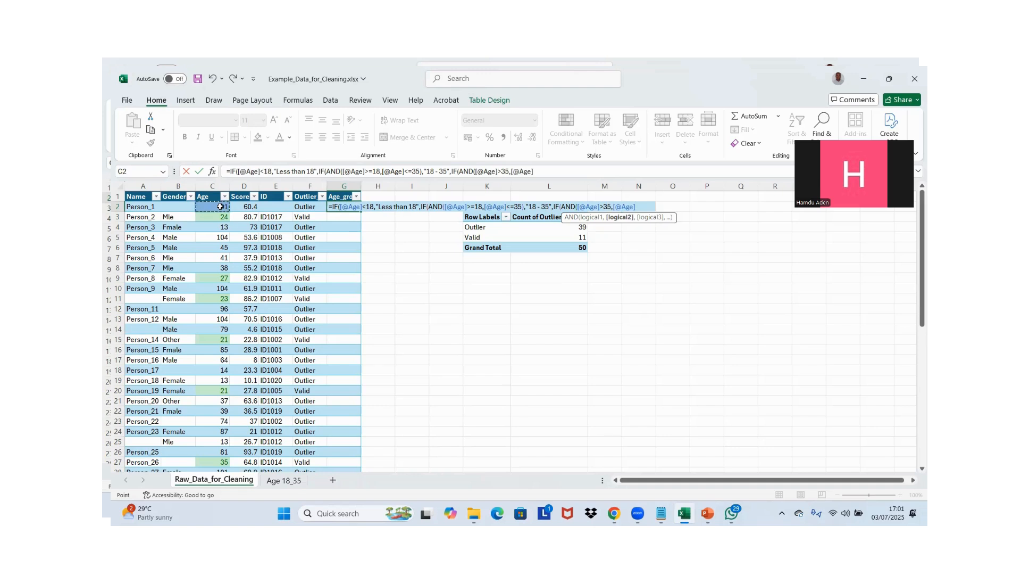
type("<=60")
type("),")
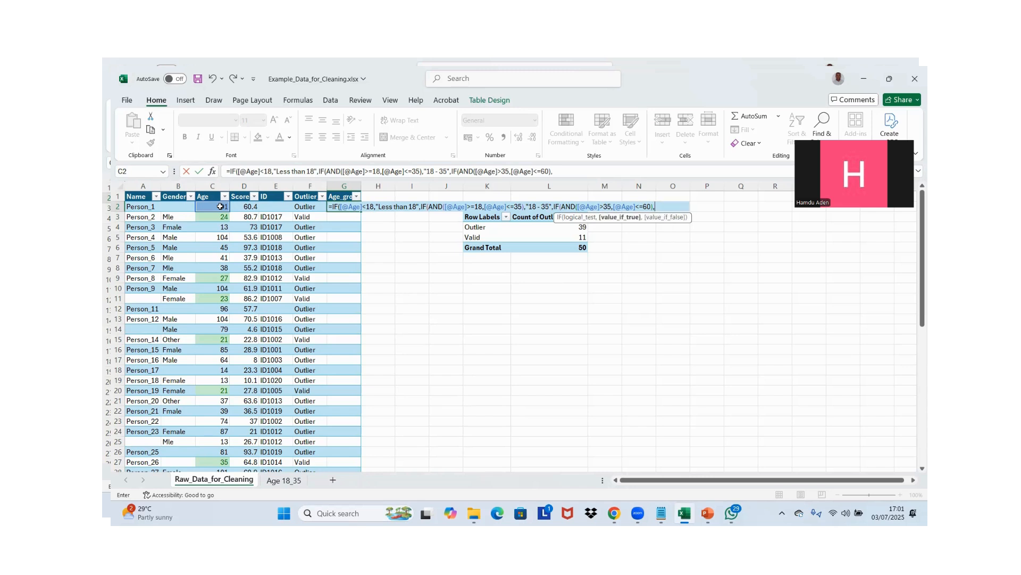
type("\"36")
type(" 60")
Set the third IF's value-if-true to "36 - 60" and continue to its value-if-false argument
key("BackSpace")
key("BackSpace")
key("BackSpace")
type("- 60")
type("\",")
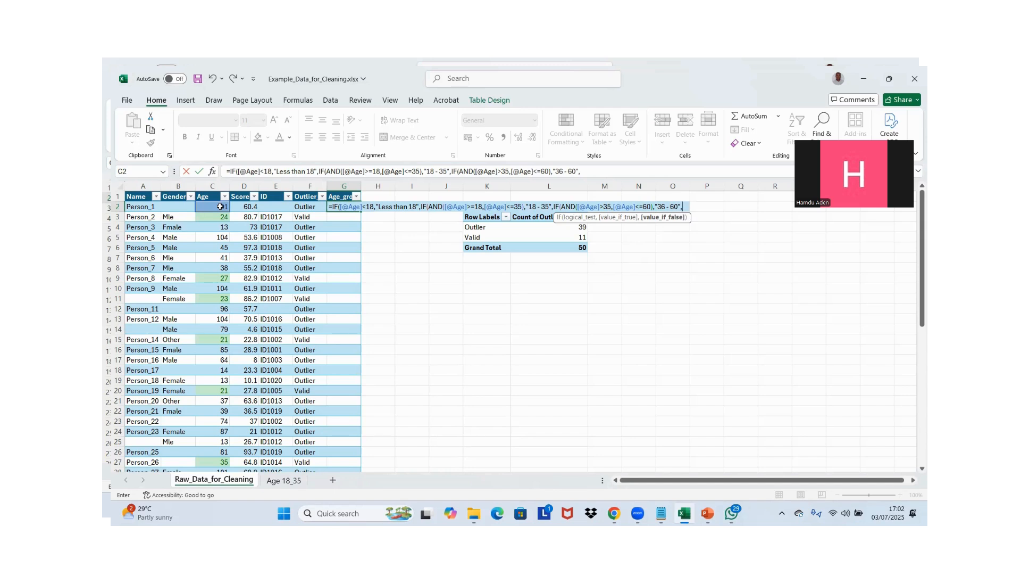
Nest a fourth IF that tests whether the row's Age is >60
type("IF(")
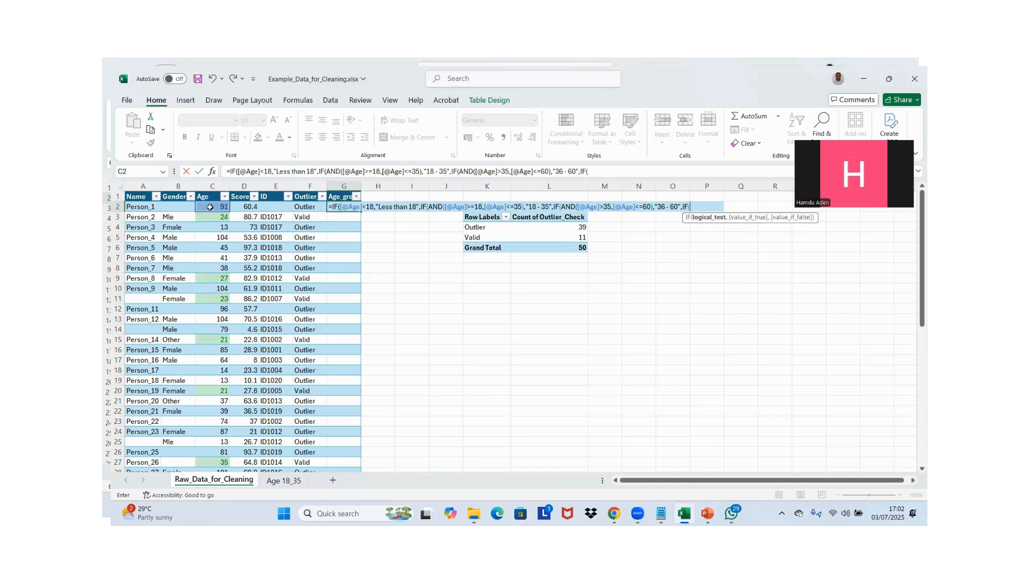
left_click(210, 207)
type(">60,")
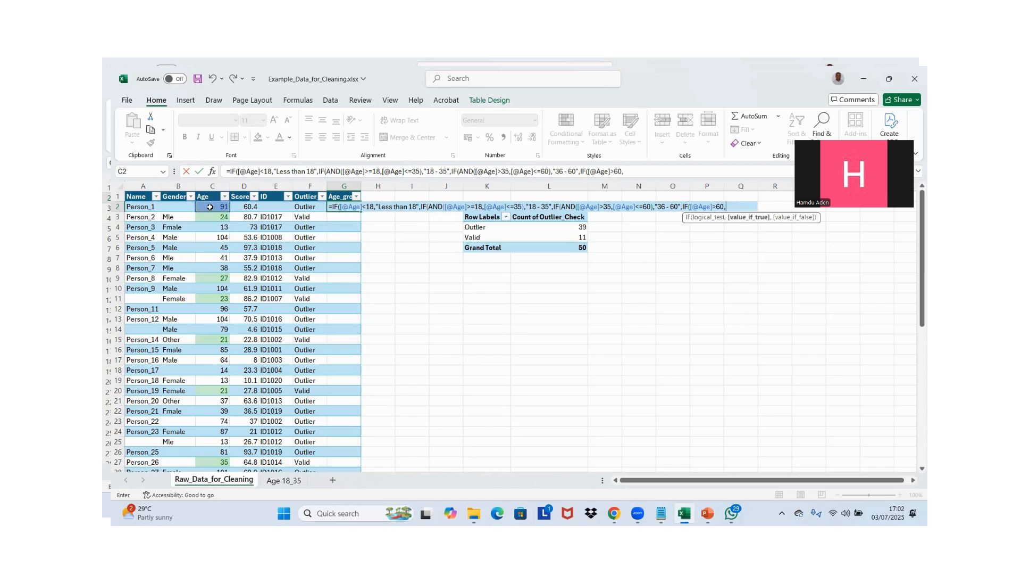
type("\"Over 60 yea")
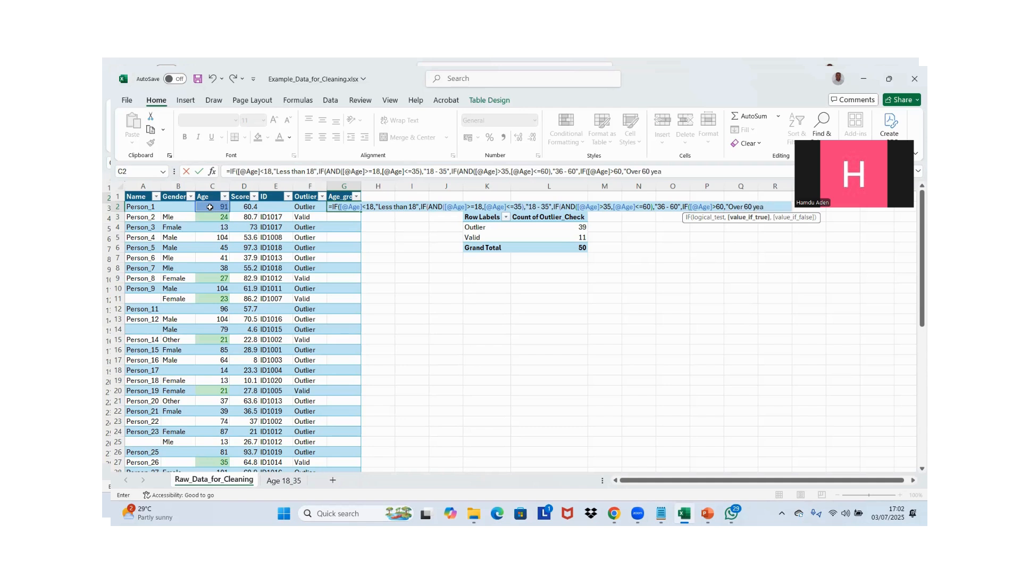
type("rs\"\")))")
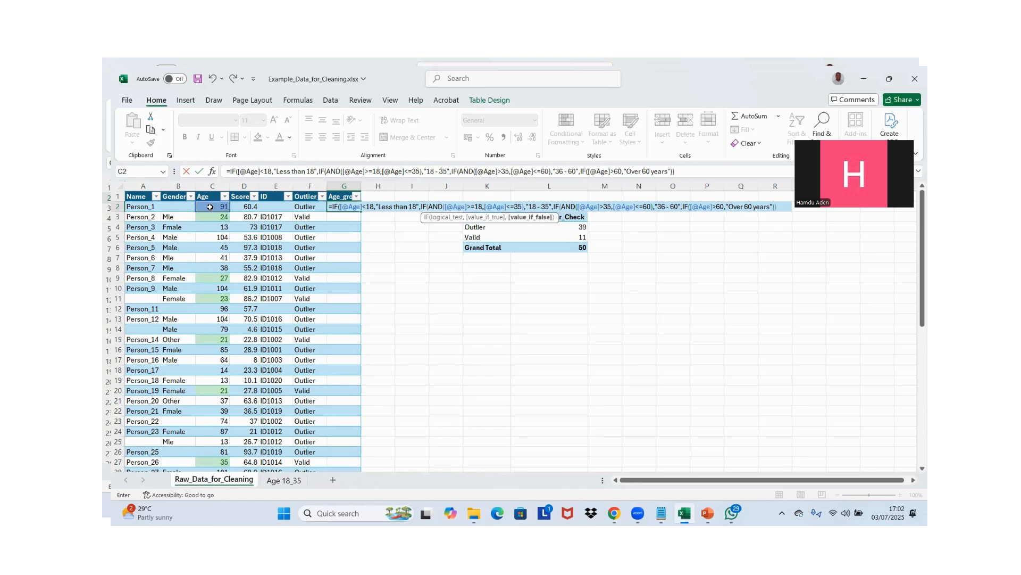
type(")")
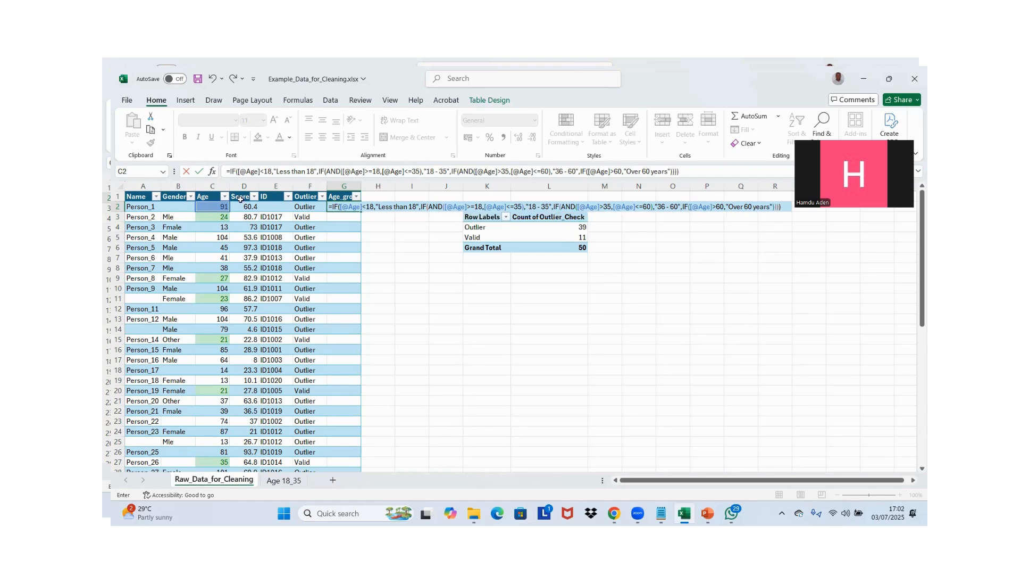
Set the fourth IF's value-if-true to "Over 60 years" and close all four nested IF functions
key("BackSpace")
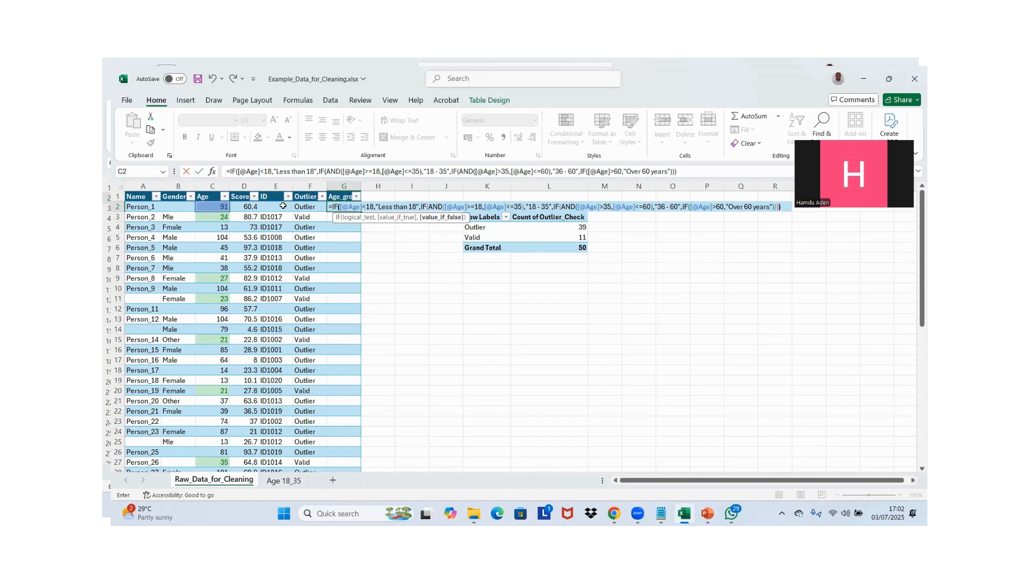
type(")")
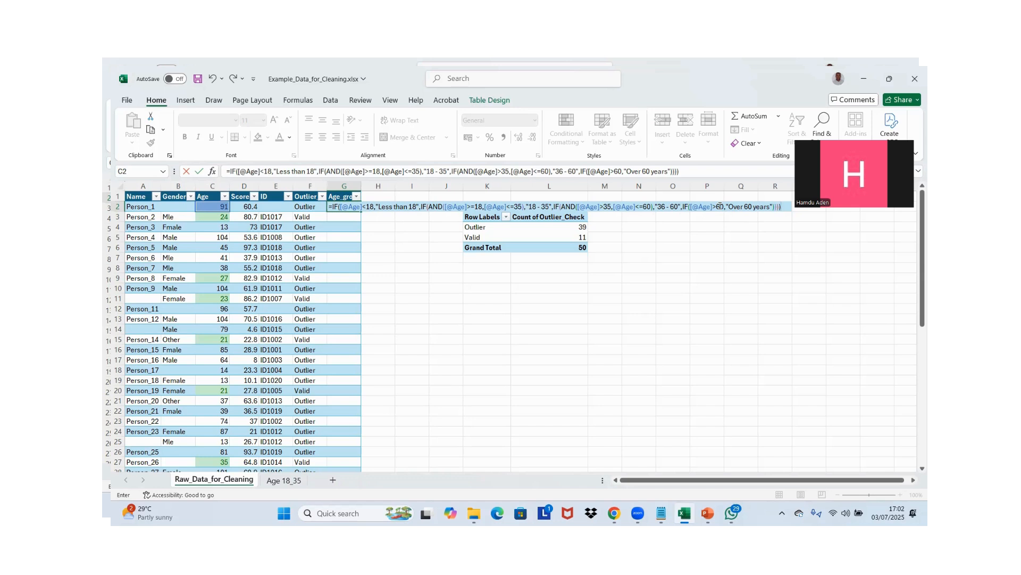
Append "years" to the "36 - 60", "18 - 35" and "Less than 18" labels and commit the Age_group formula
left_click(677, 208)
type("year")
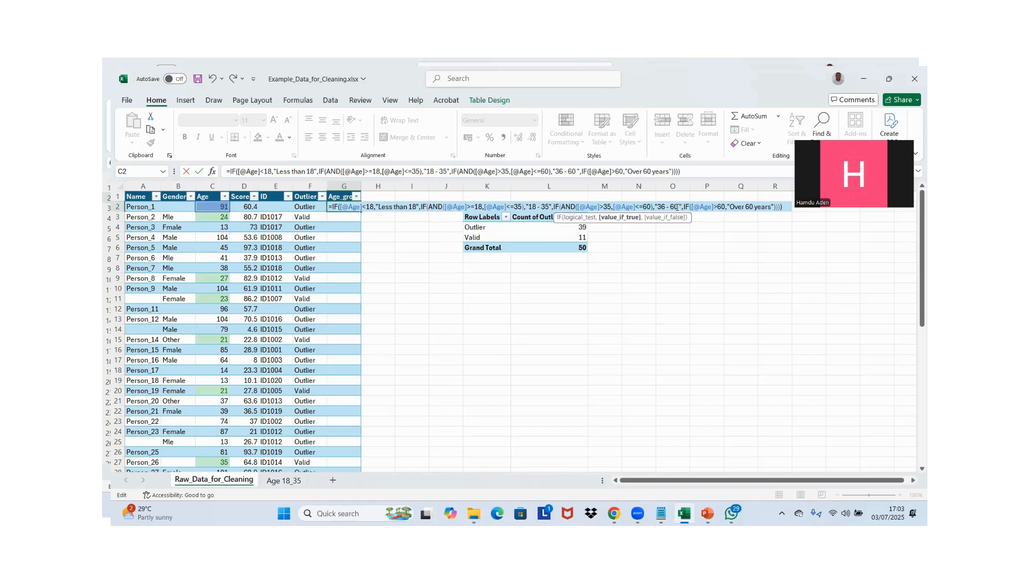
type("s")
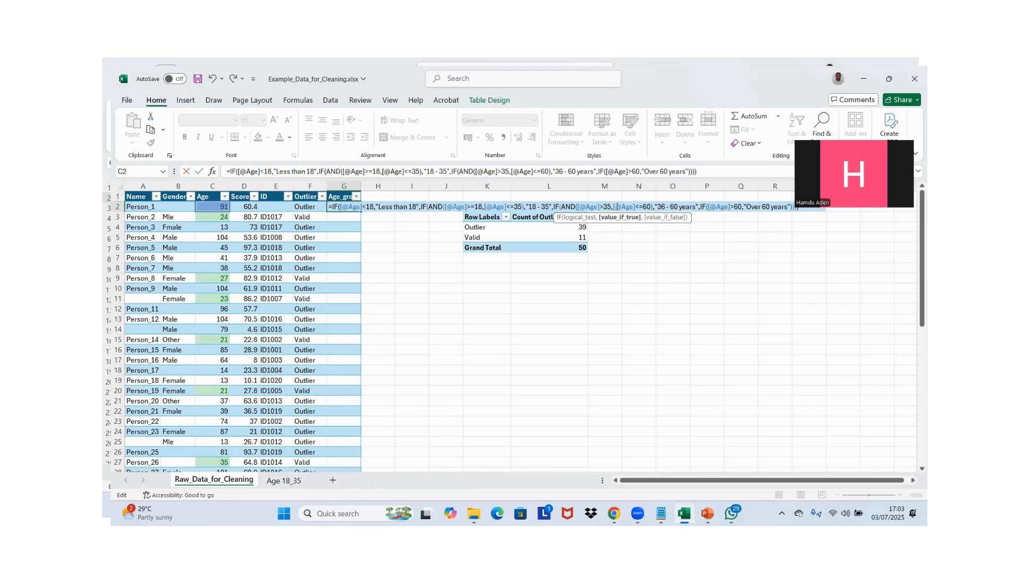
left_click(548, 206)
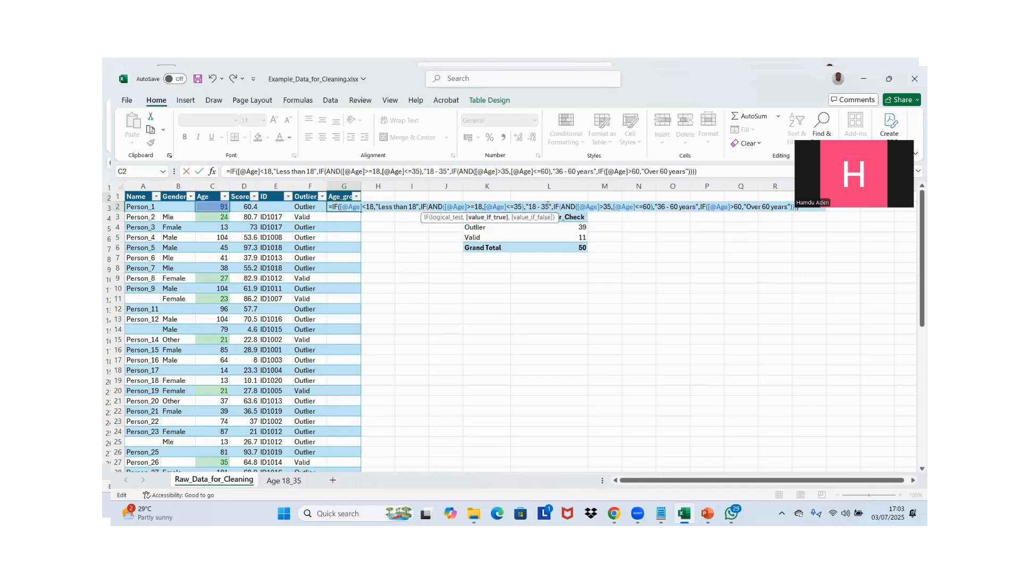
type("years")
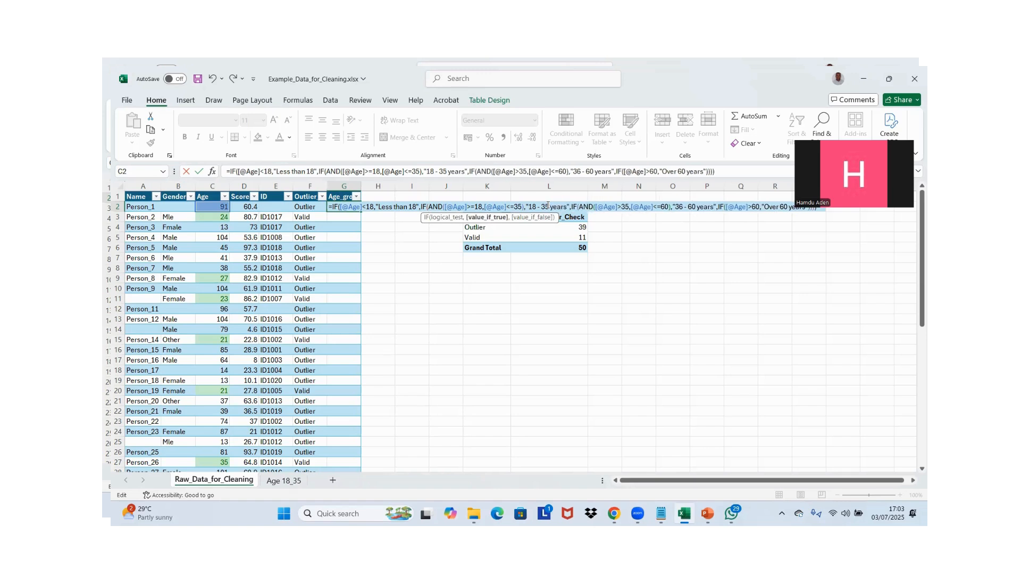
left_click(418, 207)
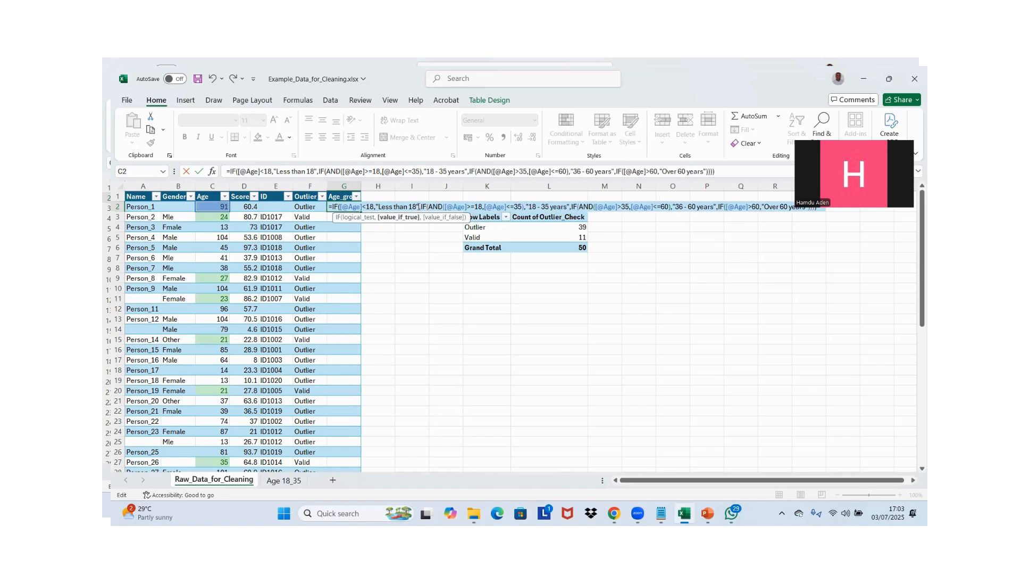
type("years")
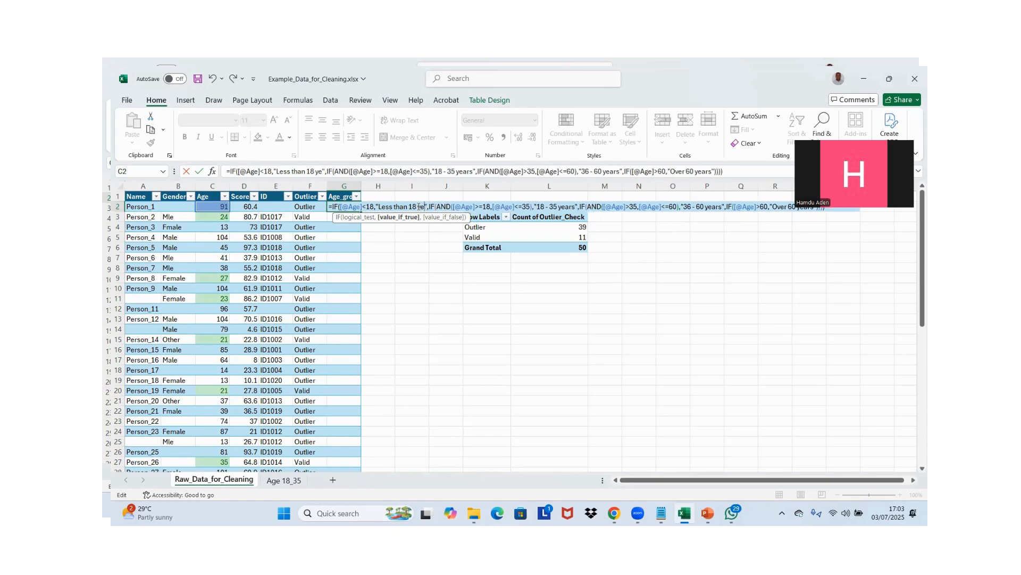
key("Return")
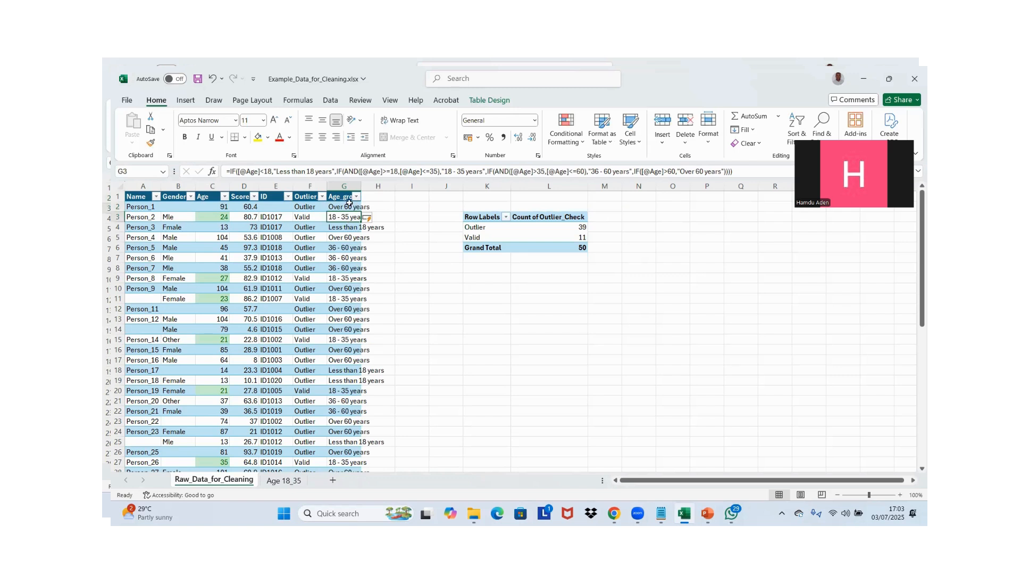
Review the Age_group labels against the ages down the whole table and return to the column header
left_click(349, 204)
key("Down")
key("Down")
key("Down")
key("Down")
key("Down")
key("Down")
key("Down")
key("Down")
key("Down")
key("Down")
key("Down")
key("Down")
key("Down")
key("Down")
key("Down")
key("Down")
key("Down")
key("Down")
key("Down")
key("Down")
key("Down")
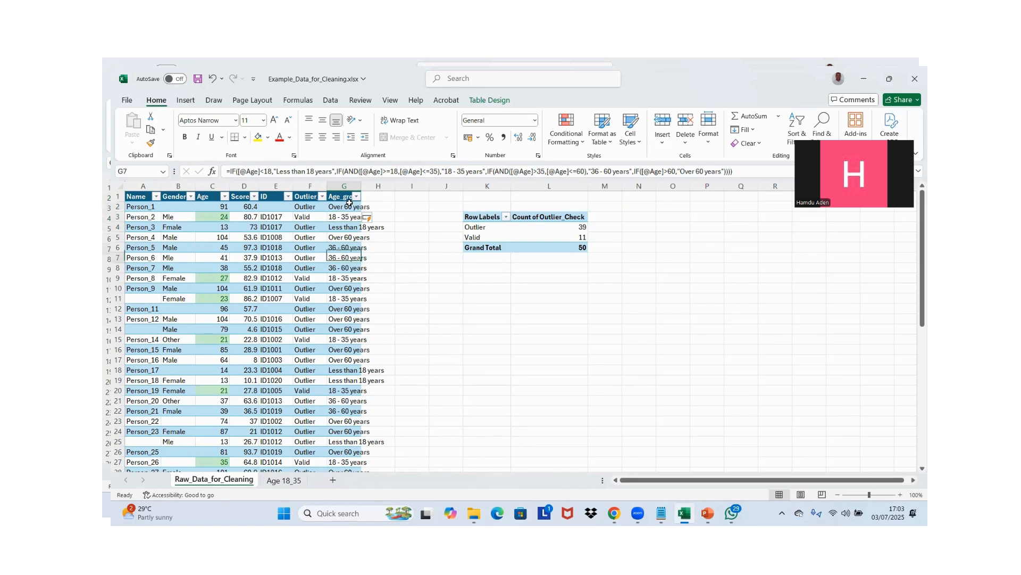
key("Down")
key("Down")
key("Down")
key("Down")
key("Down")
key("Down")
key("Down")
key("Down")
key("Down")
key("Down")
key("Down")
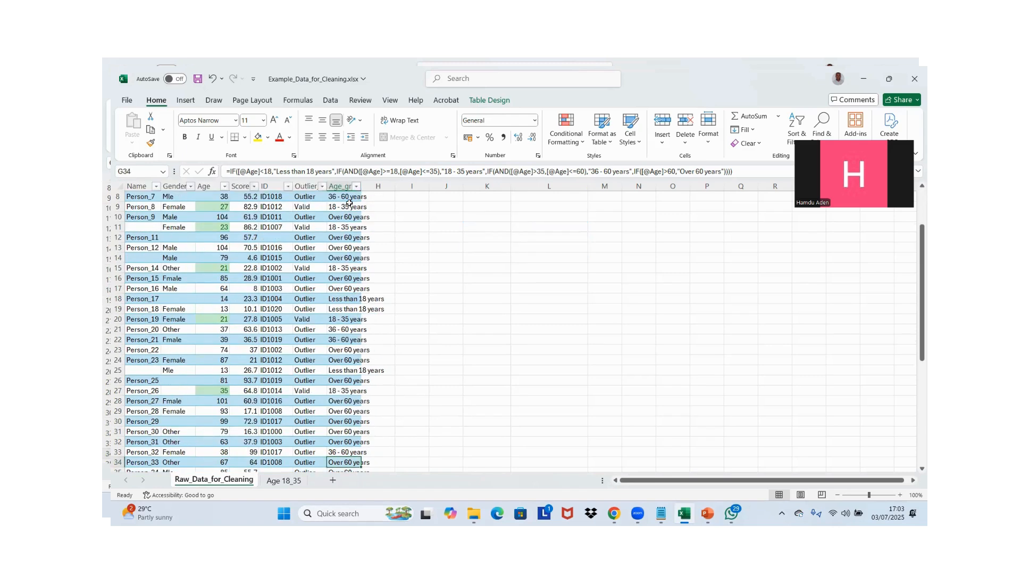
key("Up")
key("Up")
key("Up")
key("Up")
key("Up")
key("Up")
key("Up")
key("Up")
key("Up")
key("Up")
key("Up")
key("Up")
key("Up")
key("Up")
key("Up")
key("Up")
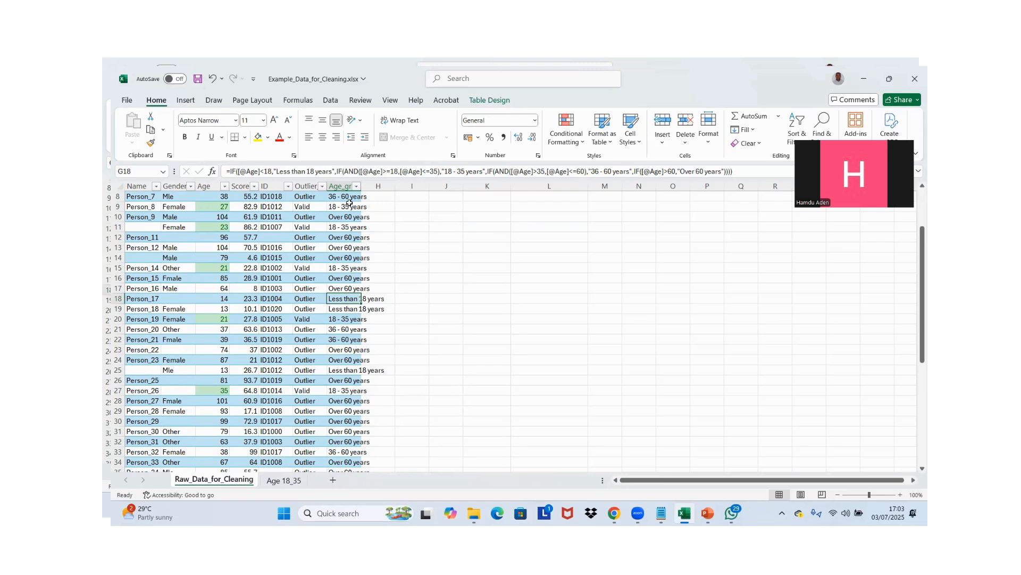
key("Down")
key("ctrl+Down")
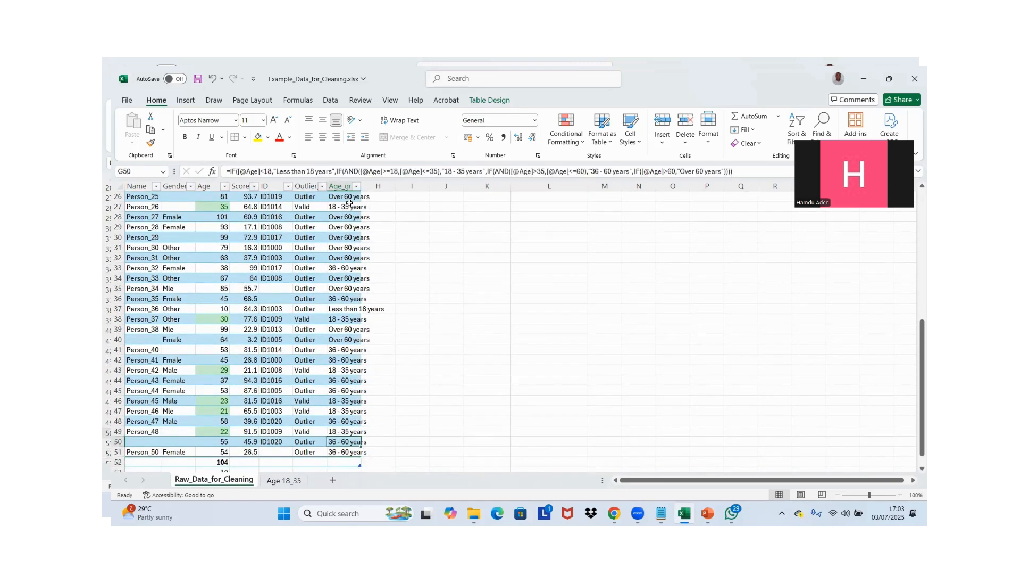
key("ctrl+Up")
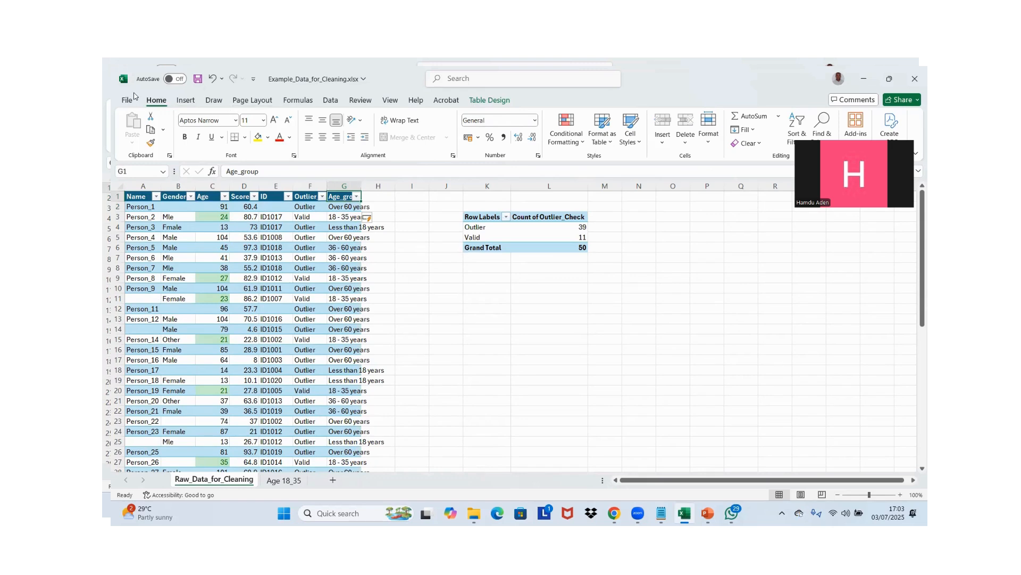
Insert a PivotTable from Table1 on the existing Raw_Data_for_Cleaning worksheet at cell K10
left_click(186, 100)
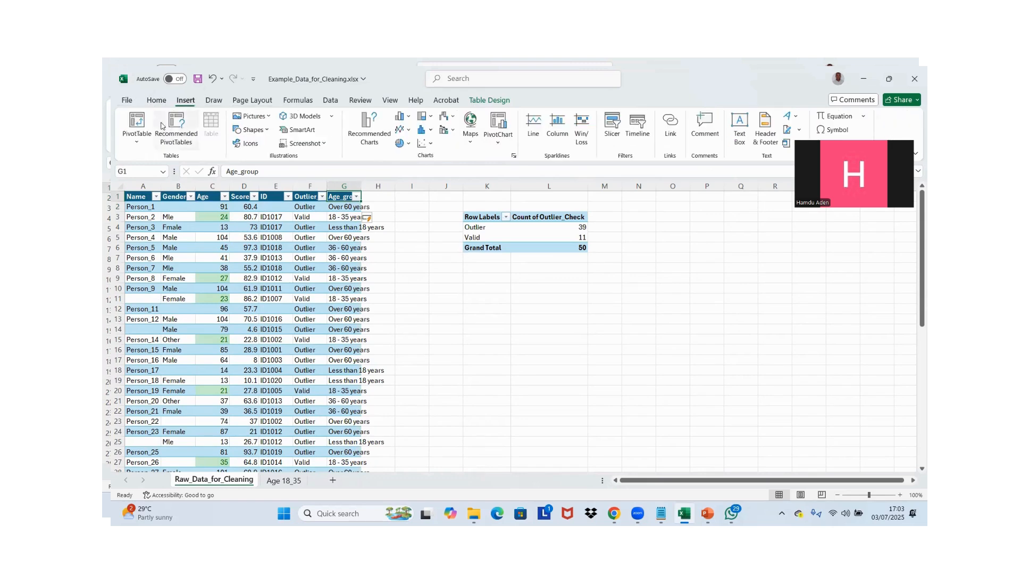
left_click(137, 123)
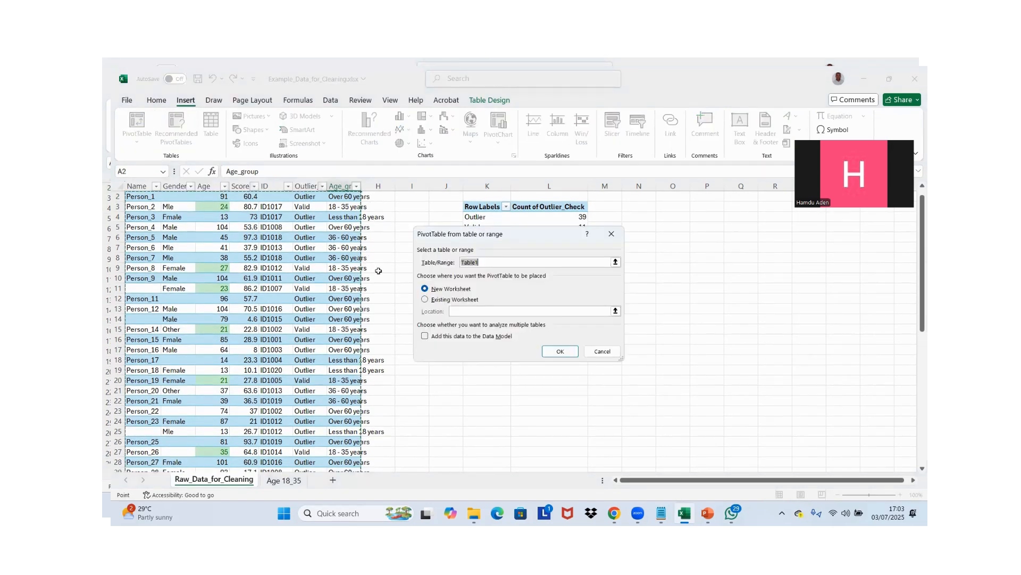
left_click(432, 300)
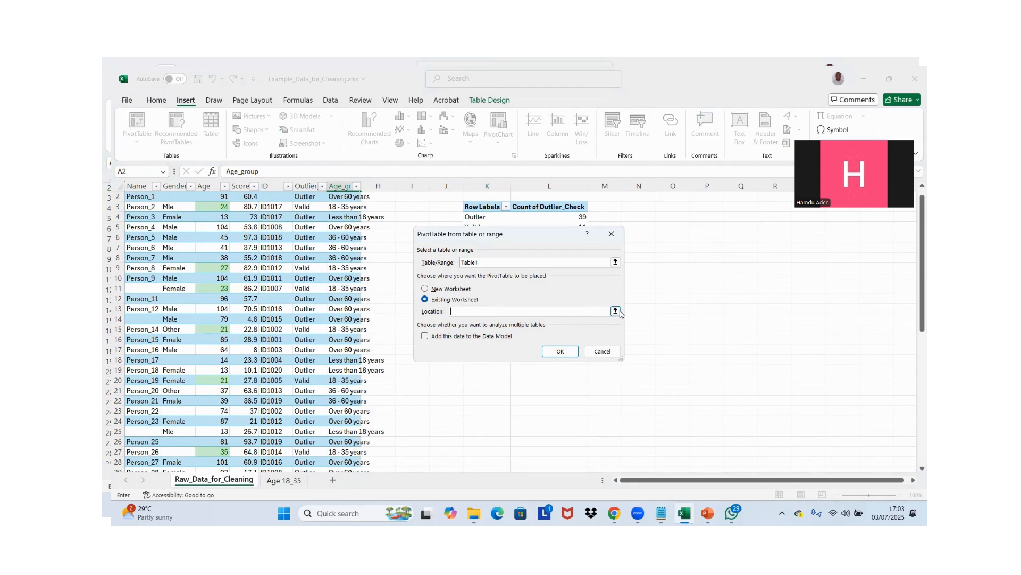
left_click(615, 311)
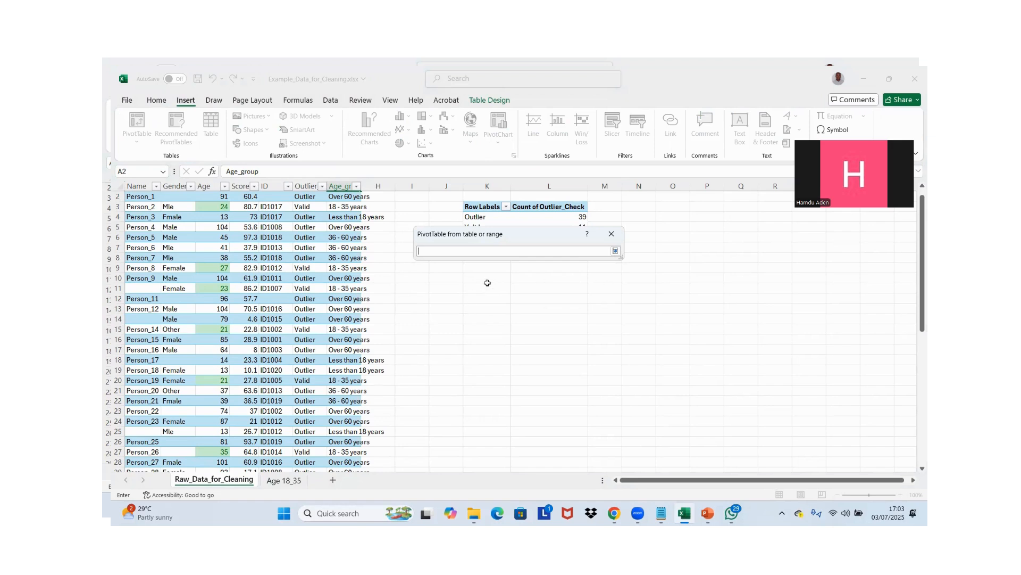
left_click(488, 282)
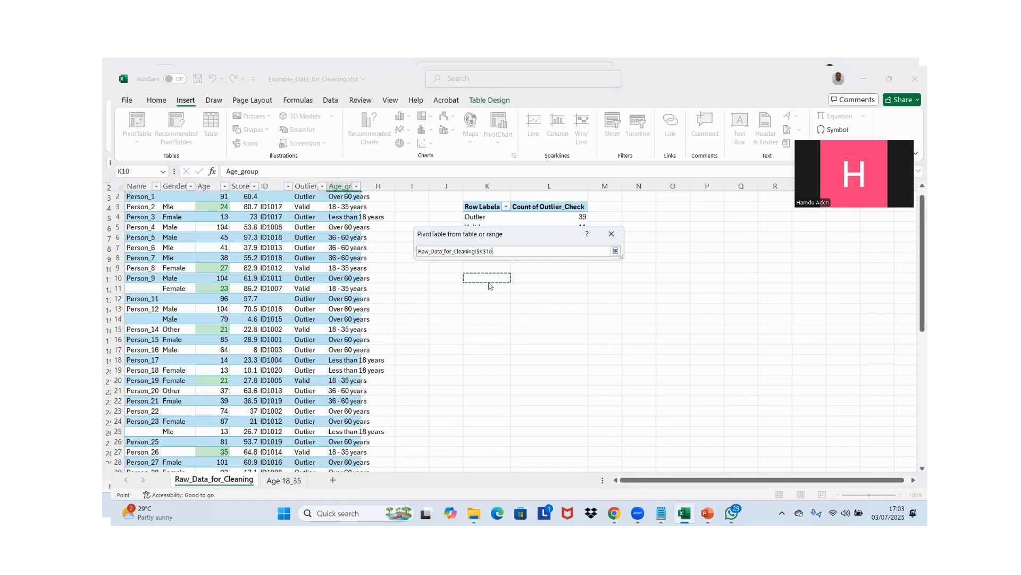
key("Return")
left_click(557, 352)
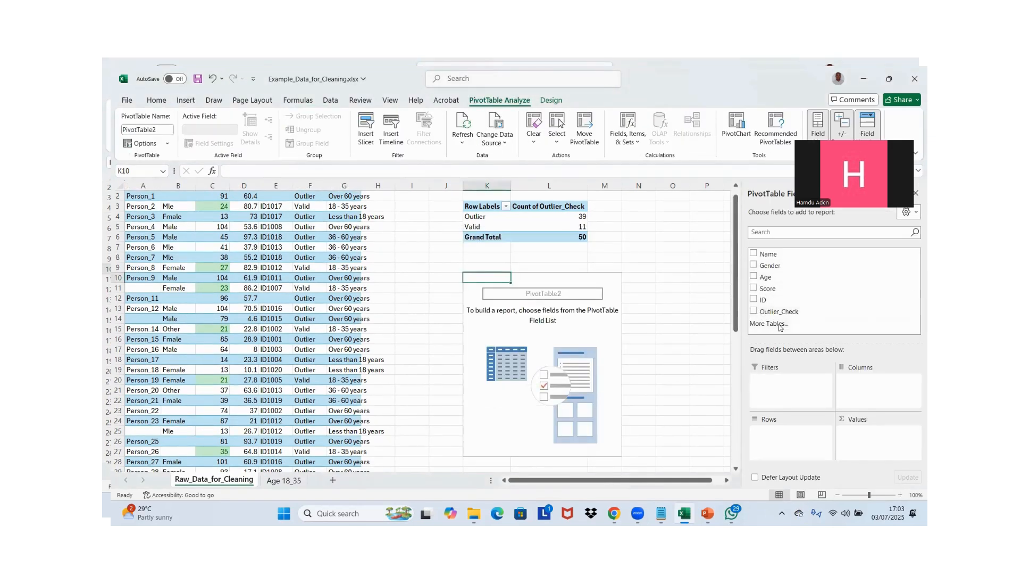
Refresh the new PivotTable's source data and add the Age_group field to both its rows and its values as a count
left_click(769, 323)
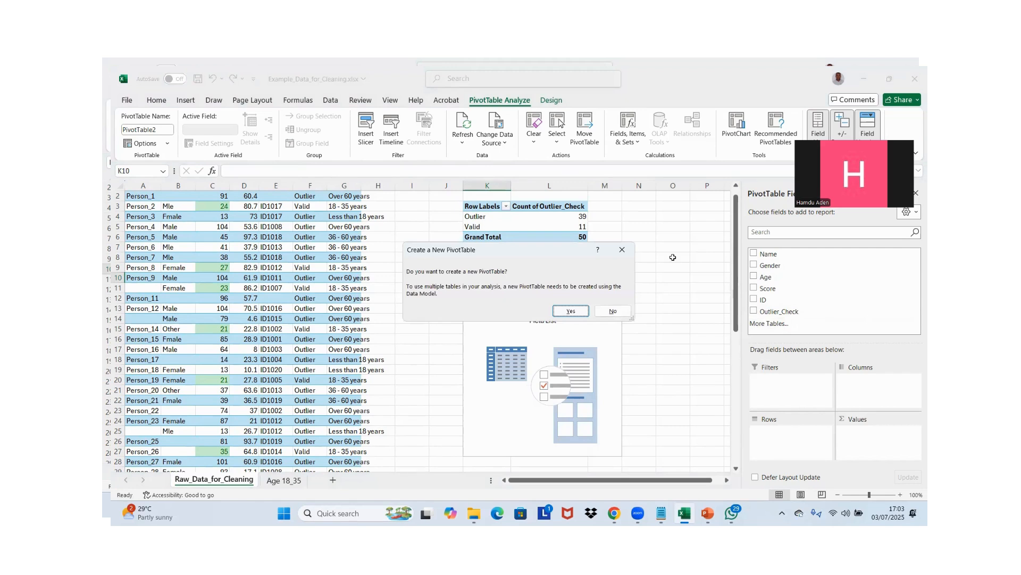
left_click(622, 249)
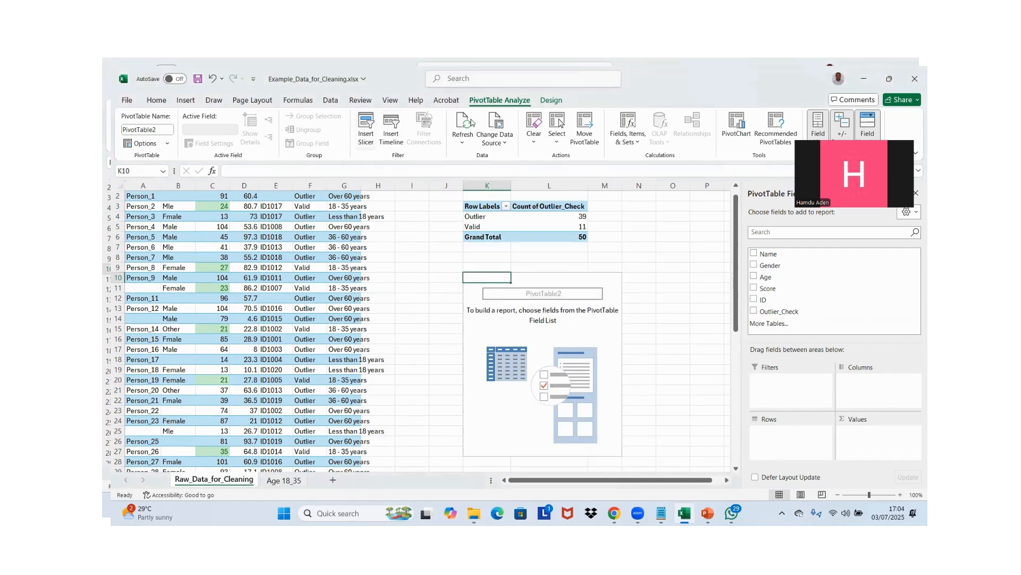
left_click(461, 139)
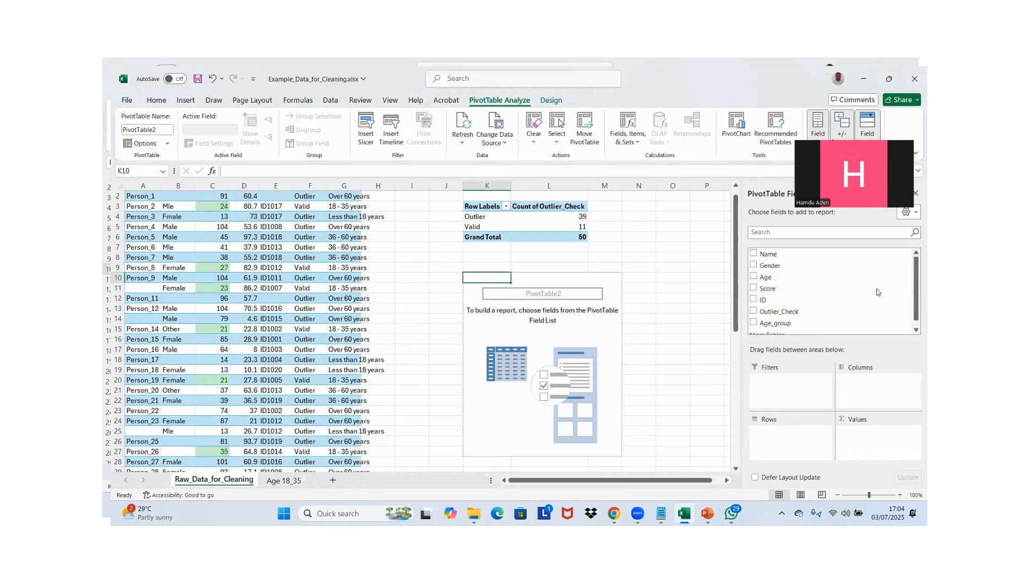
left_click(753, 321)
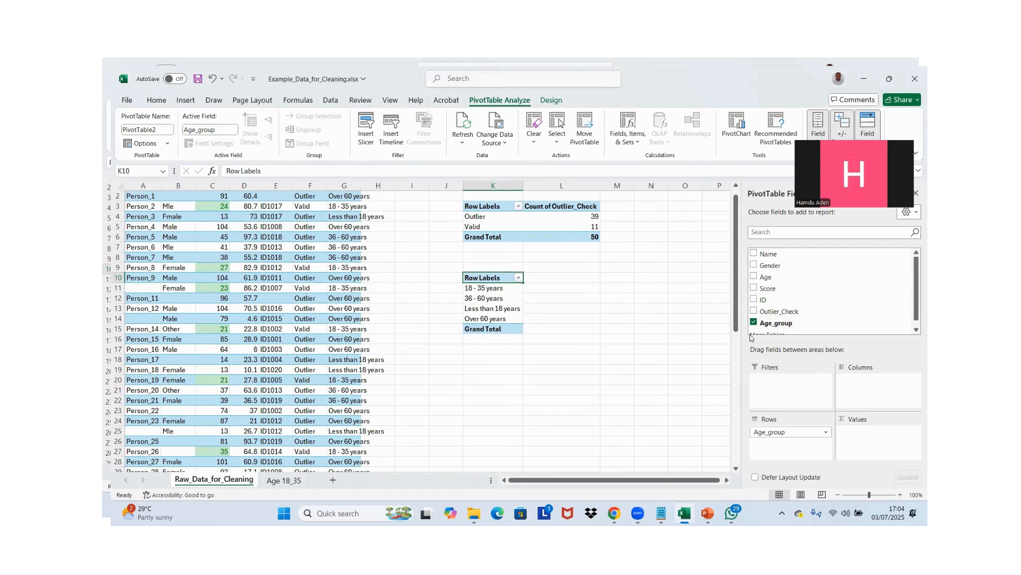
left_click_drag(763, 327, 865, 433)
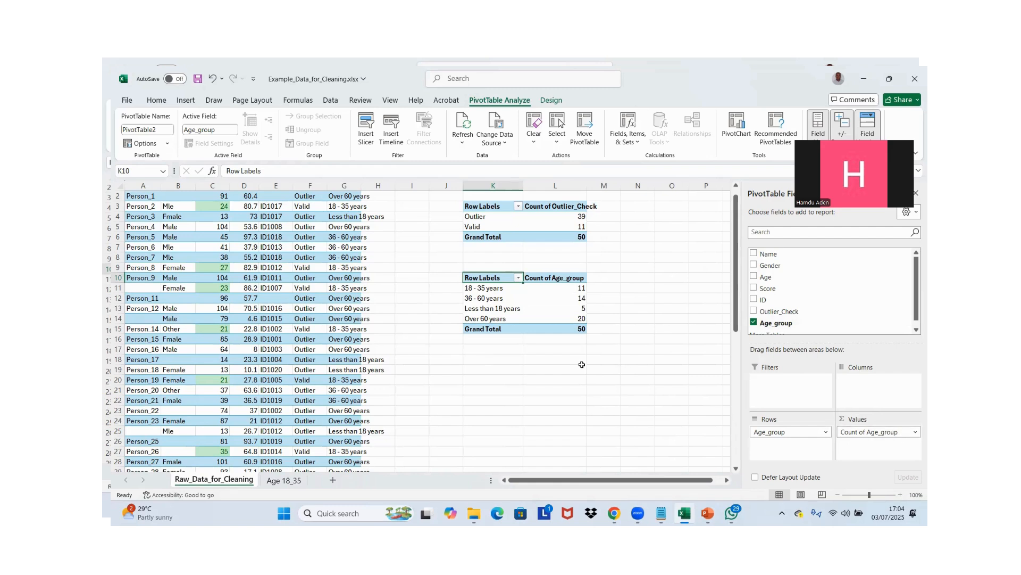
Review the grand total and the count of each age group in the new PivotTable
left_click(568, 331)
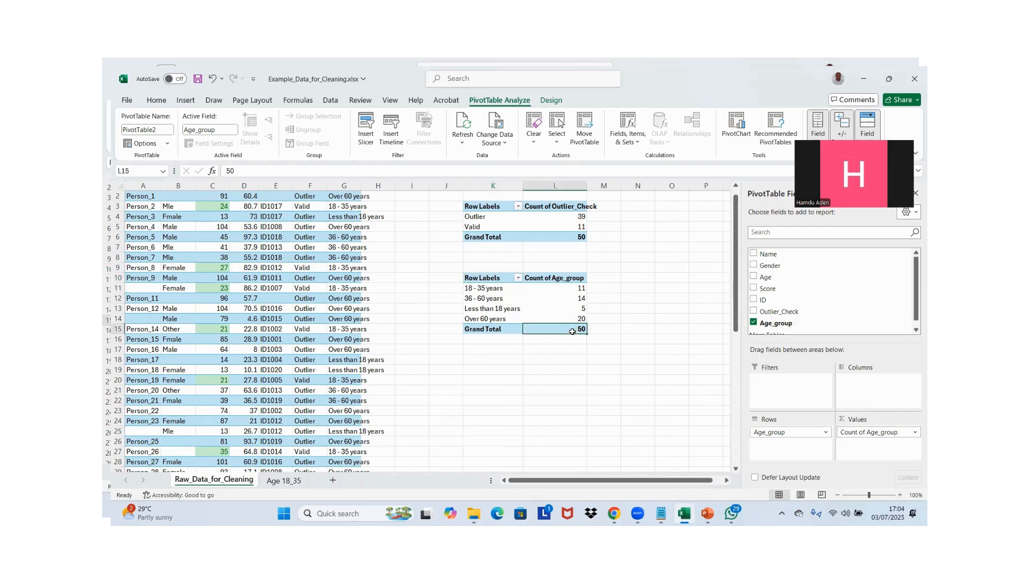
left_click(573, 290)
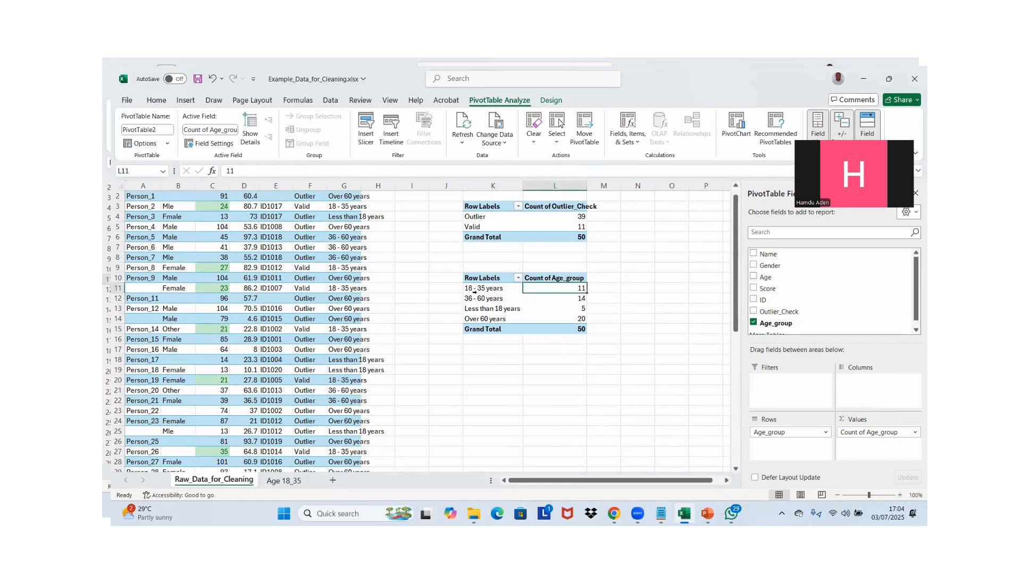
left_click(566, 299)
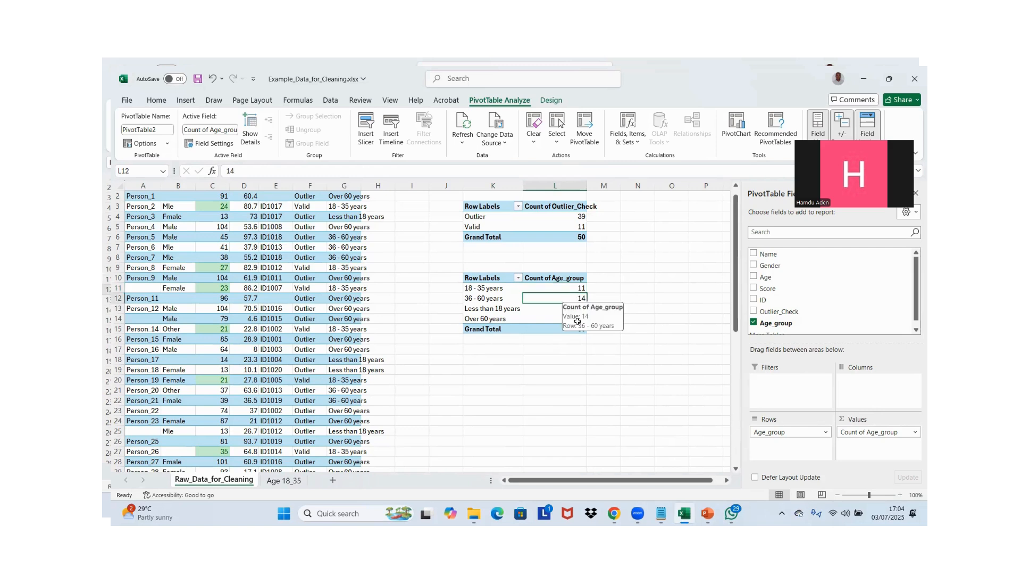
left_click(548, 312)
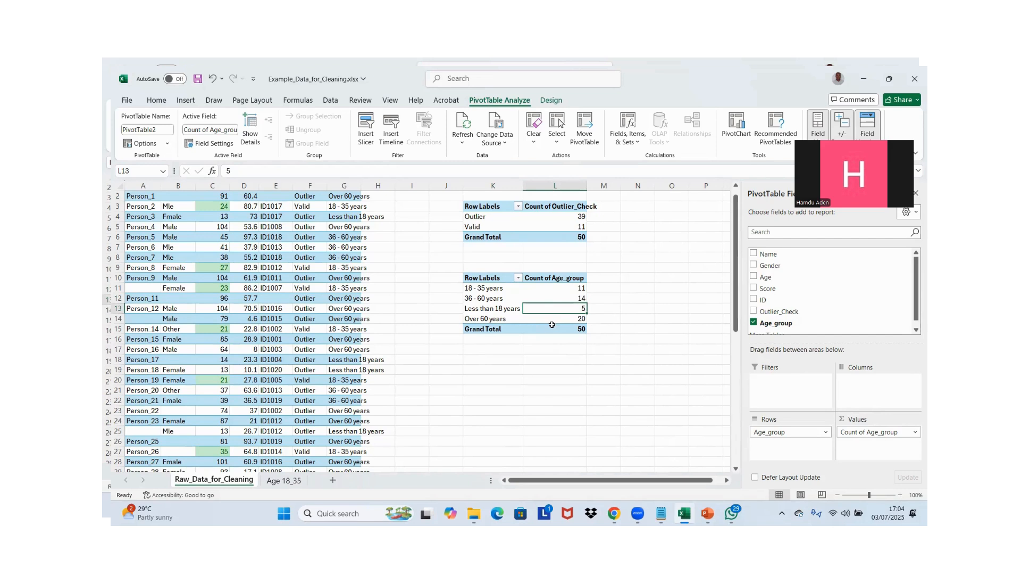
left_click(560, 319)
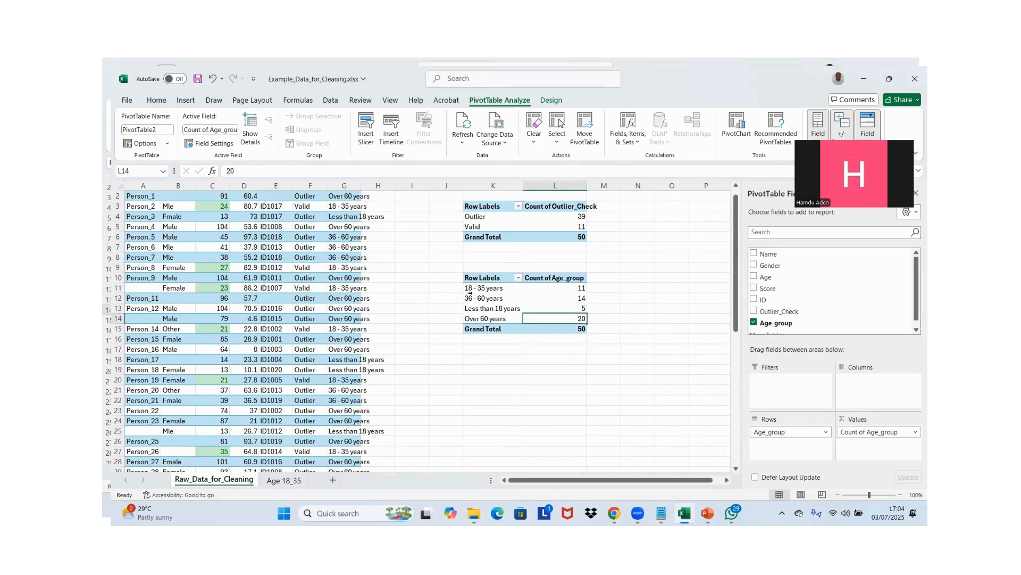
Move the "Less than 18 years" row above "18 - 35 years" in the age-group PivotTable and check the label order
left_click(485, 320)
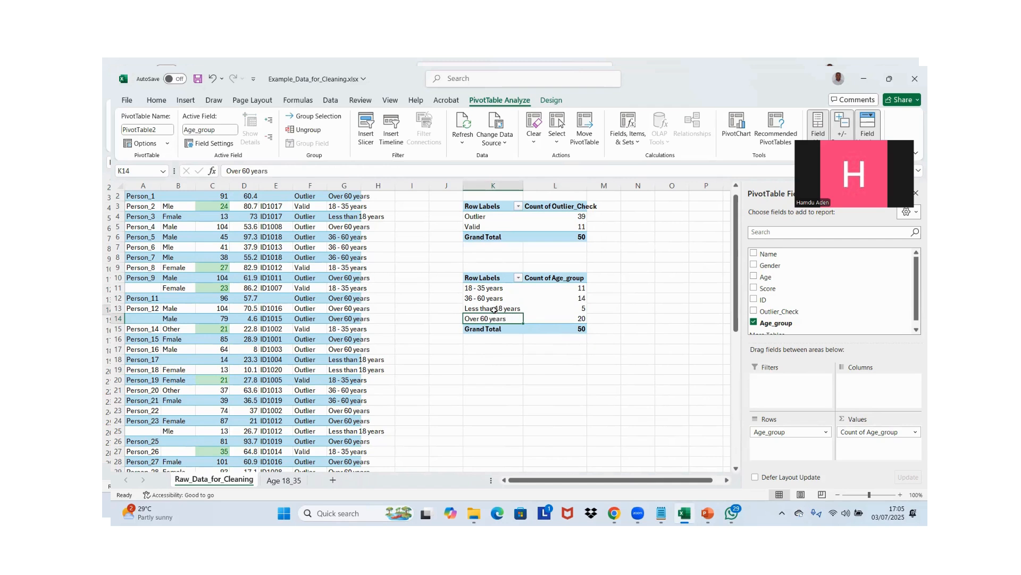
left_click(493, 310)
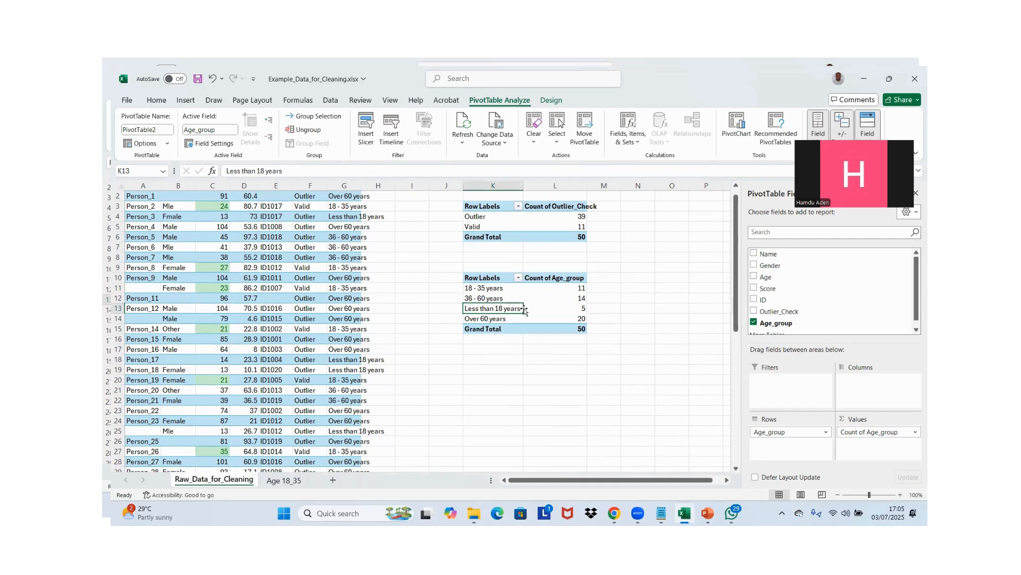
left_click_drag(524, 309, 522, 289)
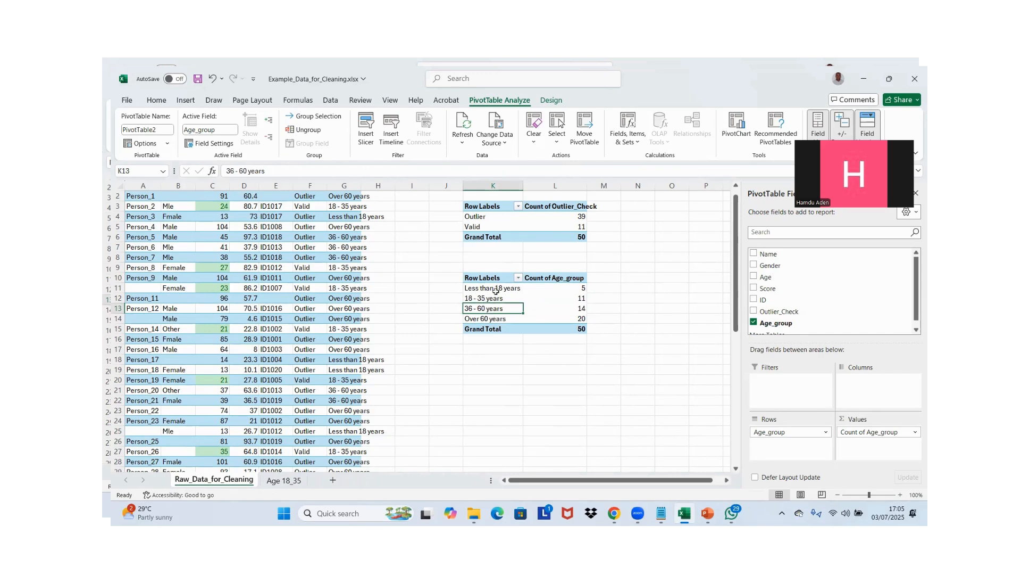
left_click(494, 290)
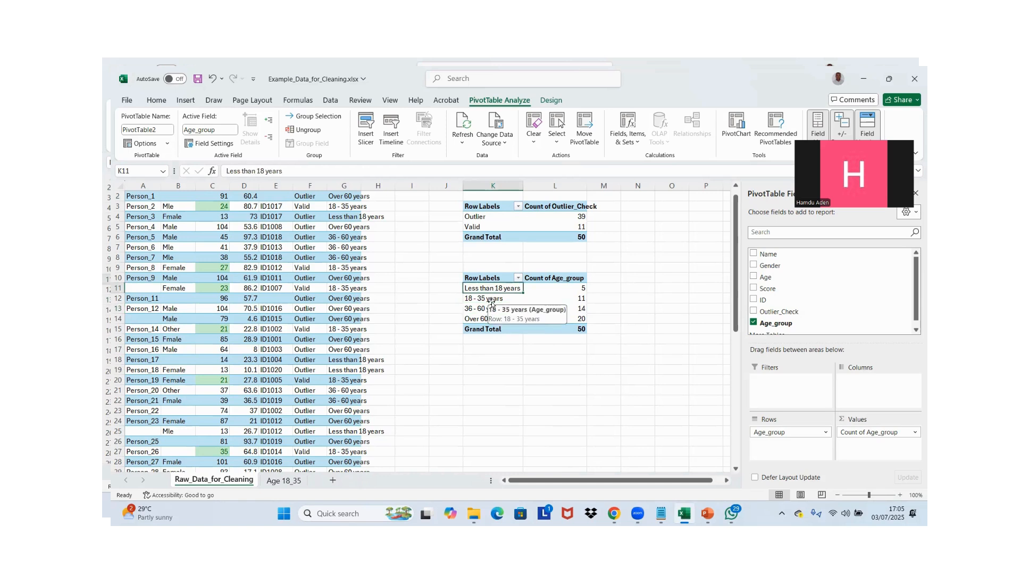
left_click(492, 301)
key("Down")
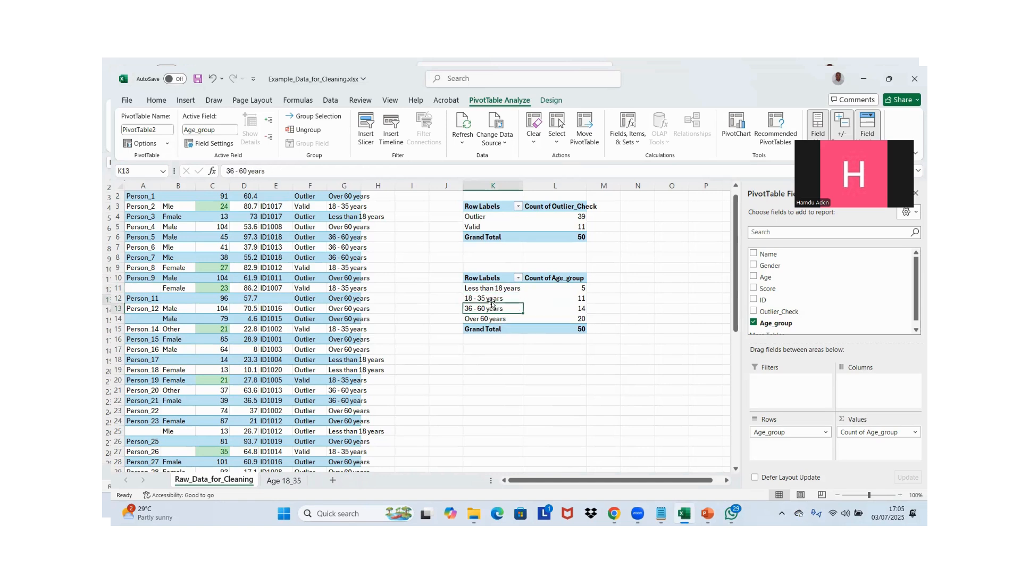
key("Down")
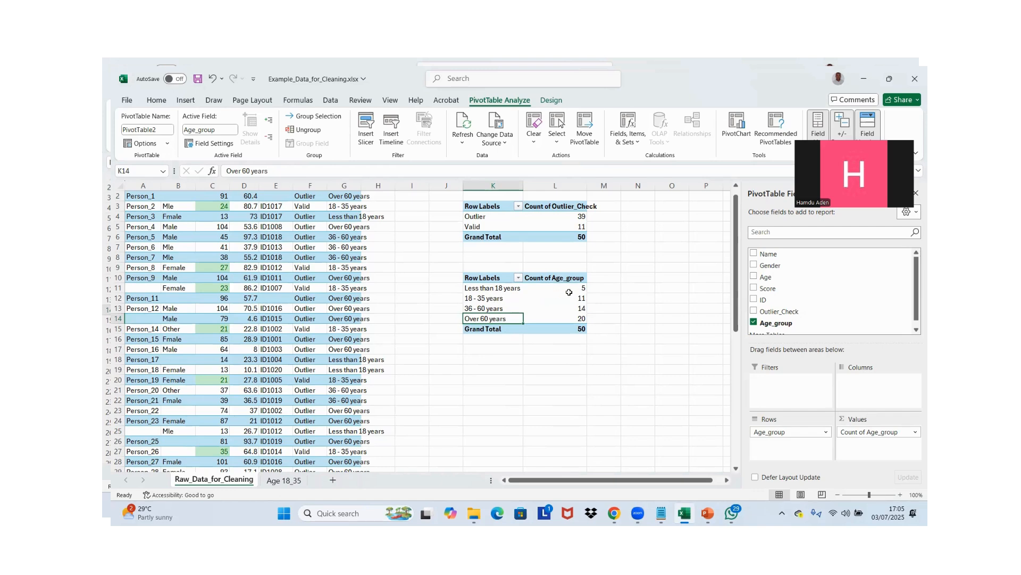
left_click(603, 290)
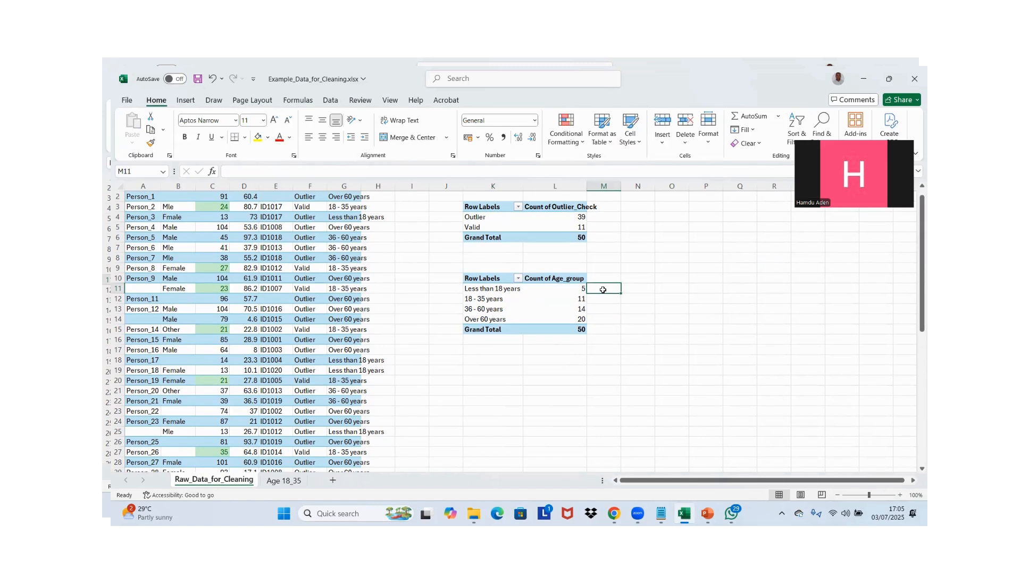
type("=")
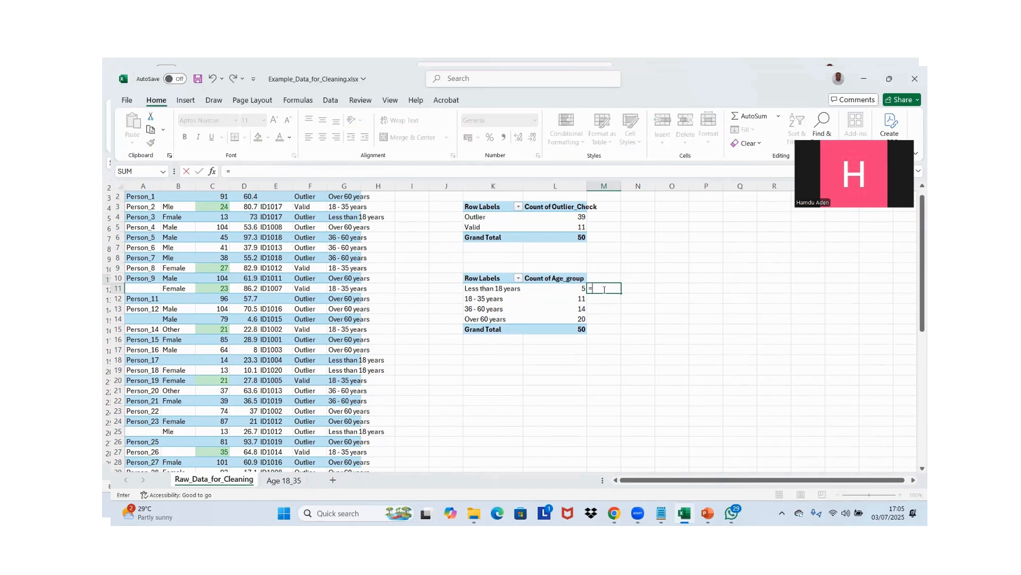
left_click(560, 290)
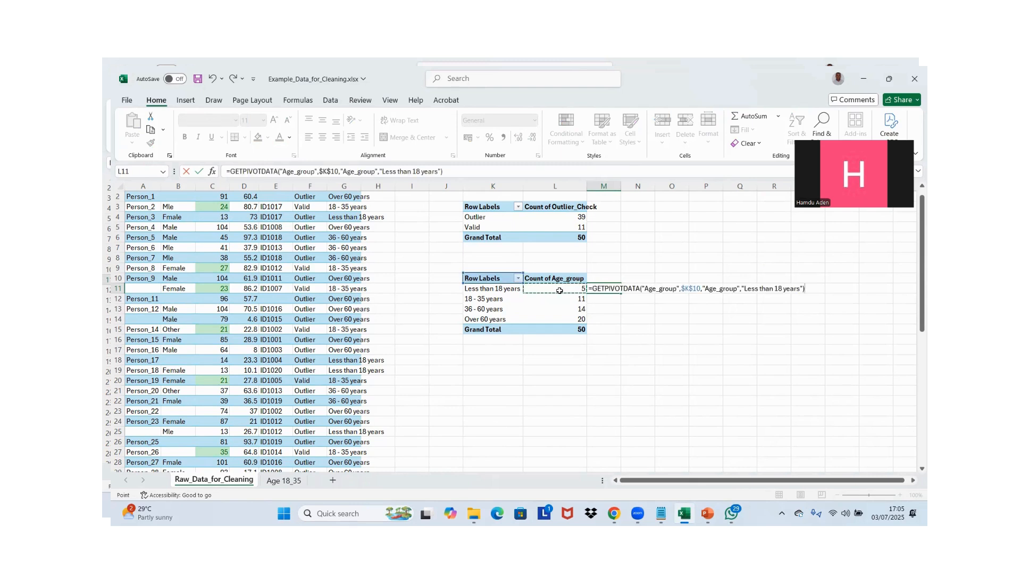
type("/")
left_click(571, 326)
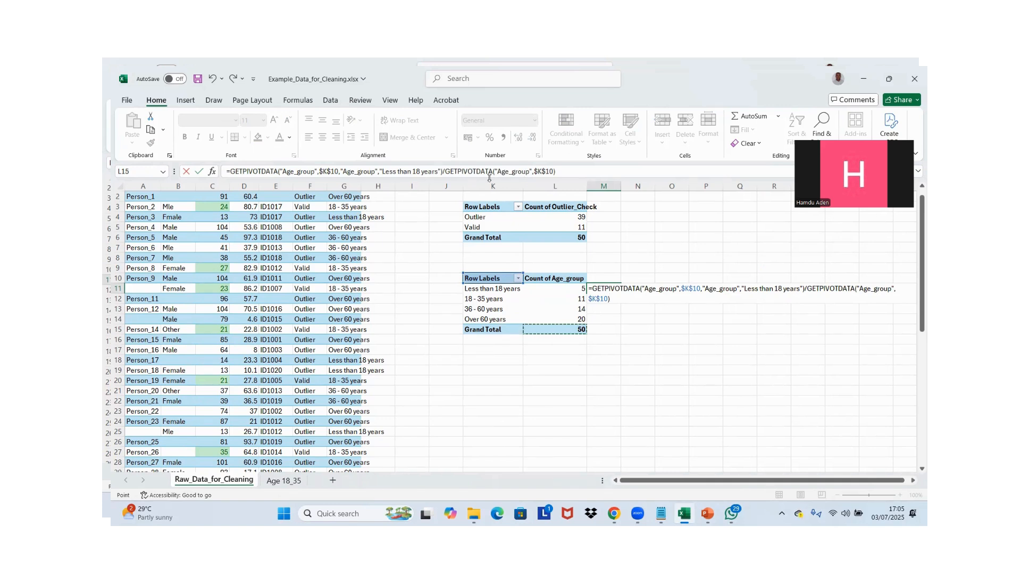
left_click(446, 171)
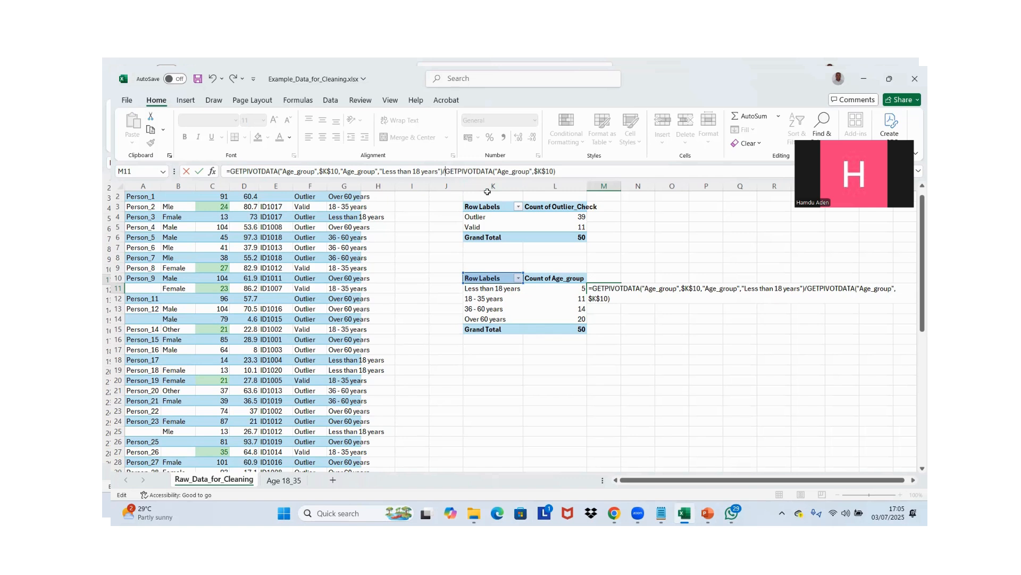
type("$")
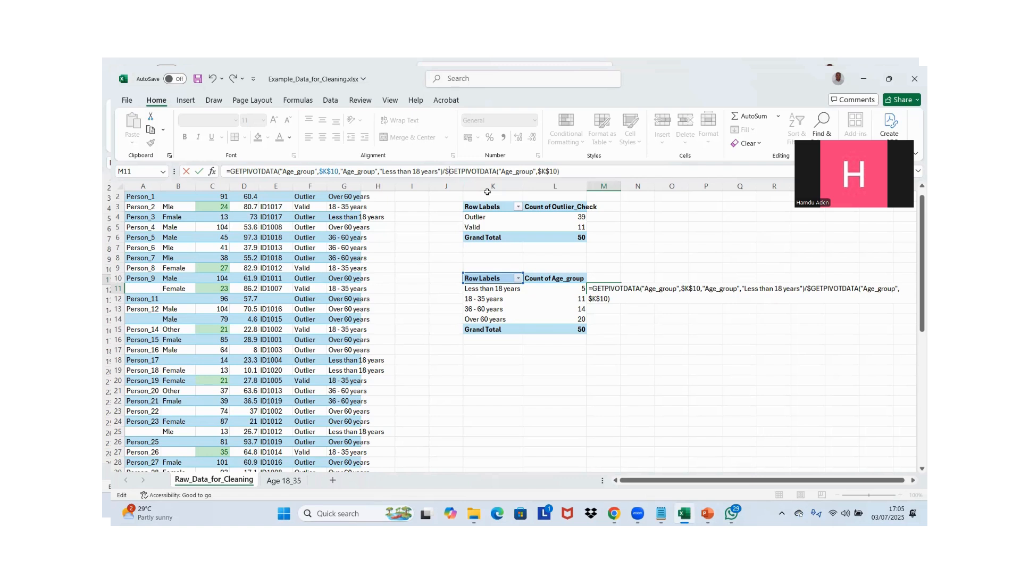
key("Escape")
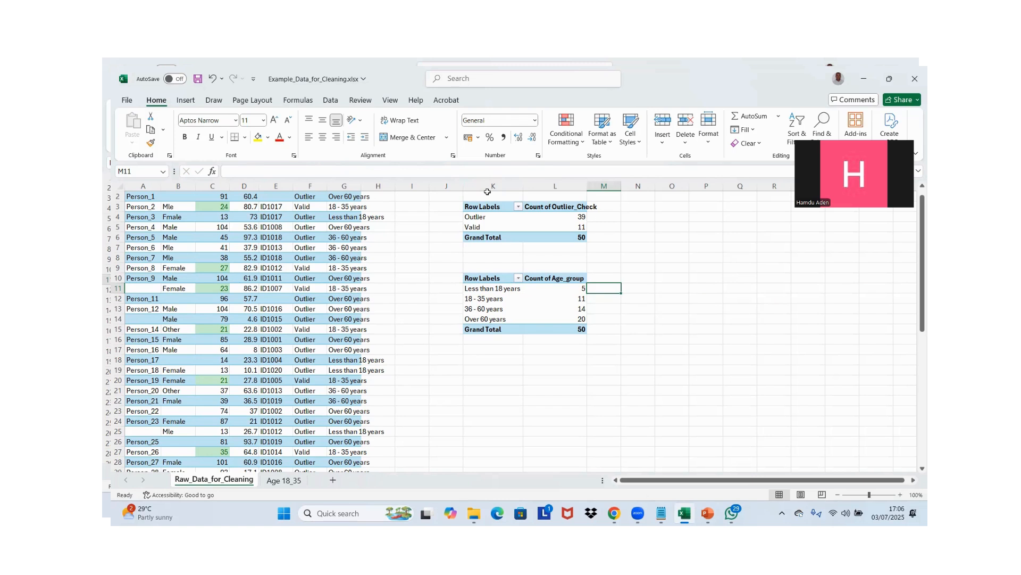
Enter a formula in M11 dividing the PivotTable's "Less than 18 years" count by its grand total
type("=")
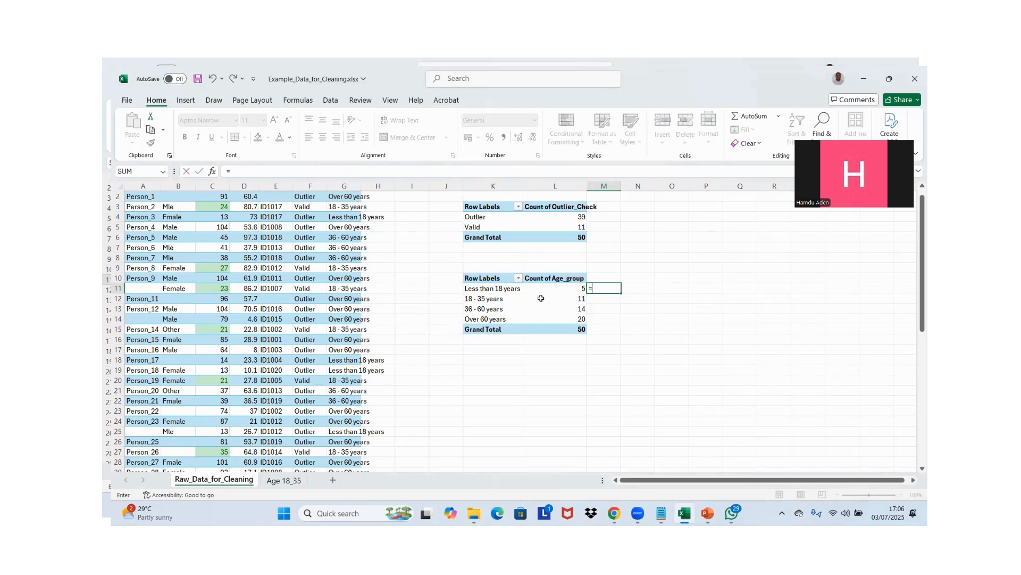
left_click(558, 287)
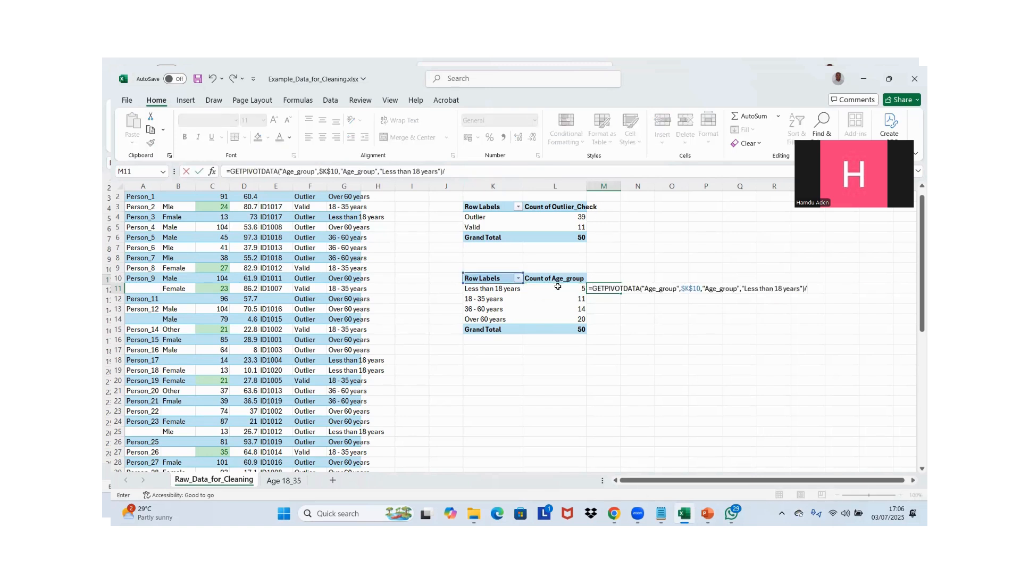
type("/")
left_click(555, 326)
key("Return")
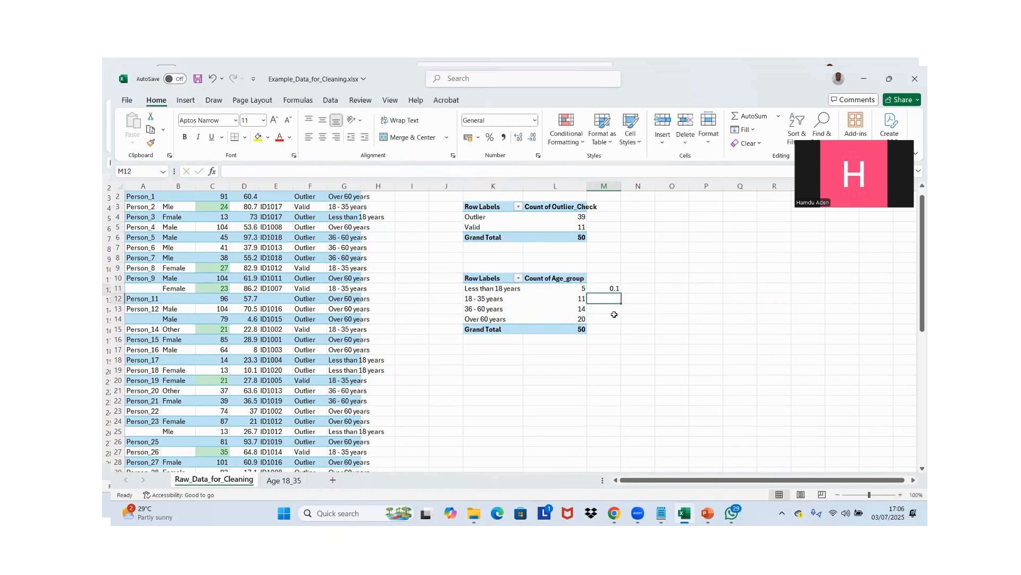
Fill the M11 share formula down to M15 and inspect the copied formula in M12
left_click(616, 288)
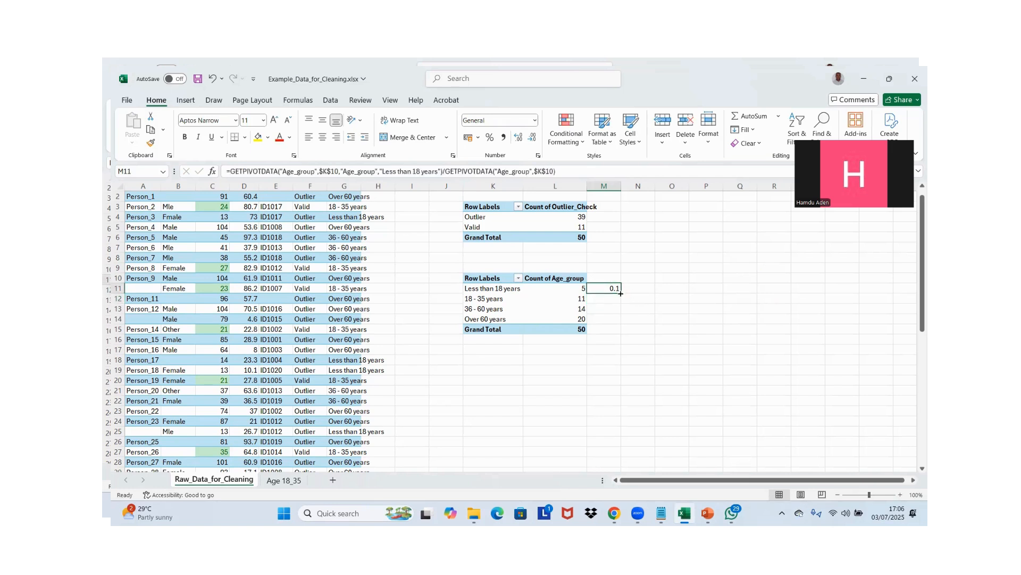
left_click_drag(620, 293, 617, 331)
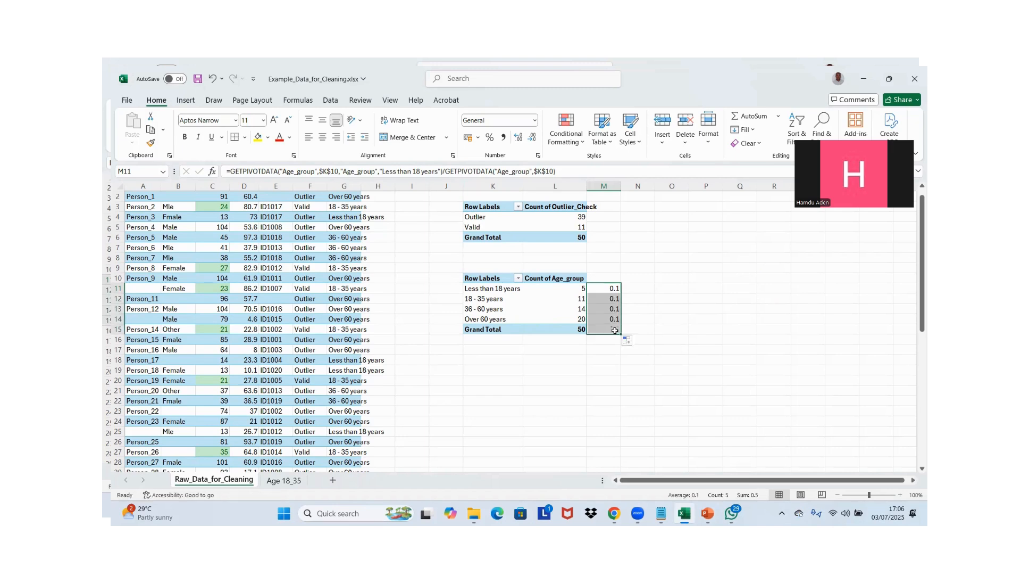
left_click(598, 300)
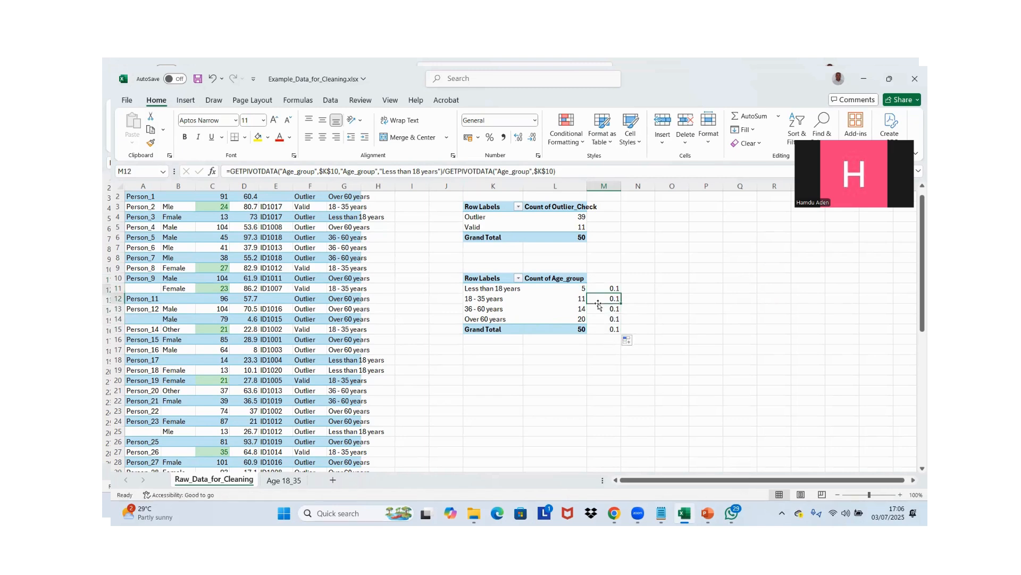
key("Up")
key("Up")
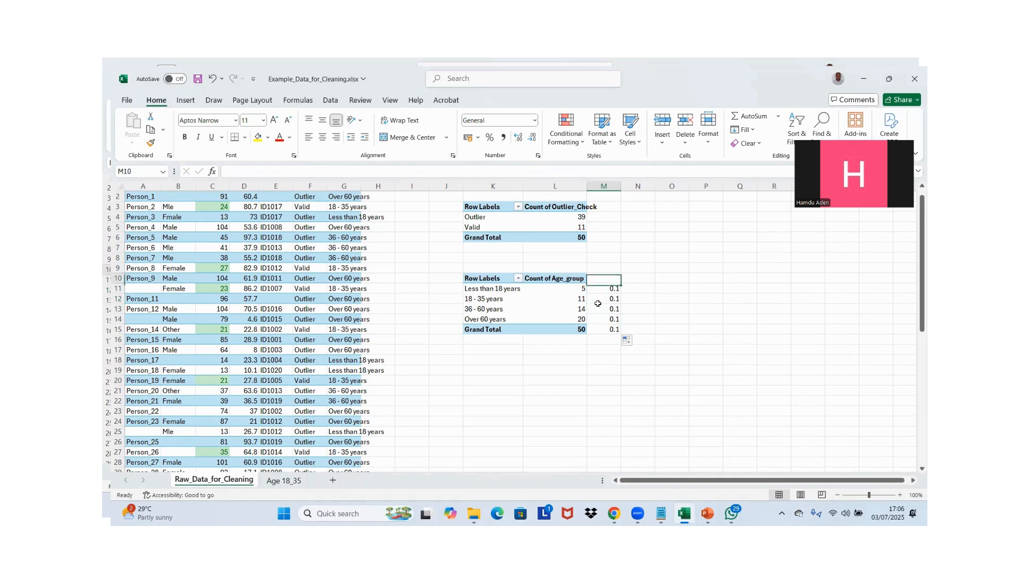
Undo the fill down column M and delete the share formula from M11
key("ctrl+z")
key("Up")
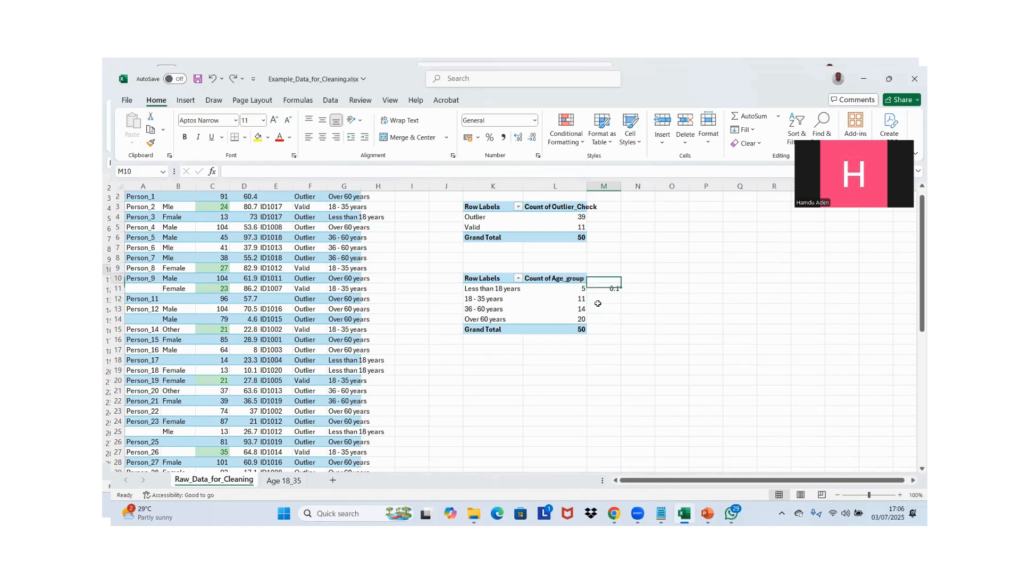
key("Down")
key("Delete")
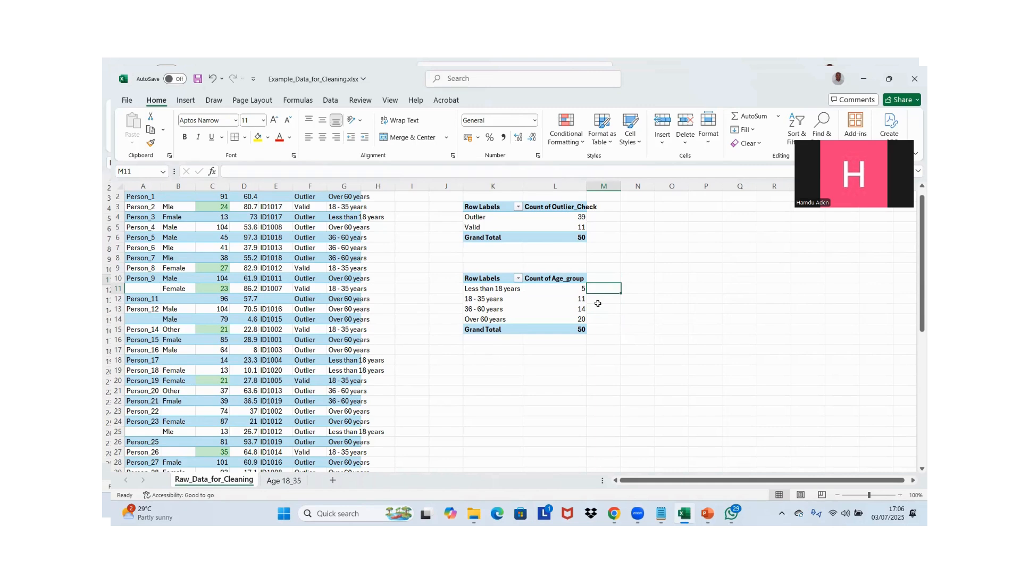
Copy the age-group PivotTable in K10:L15 and paste it as values only starting at K19
left_click(480, 277)
key("shift+Right")
key("shift+Down")
key("shift+Down")
key("shift+Down")
key("shift+Down")
key("shift+Down")
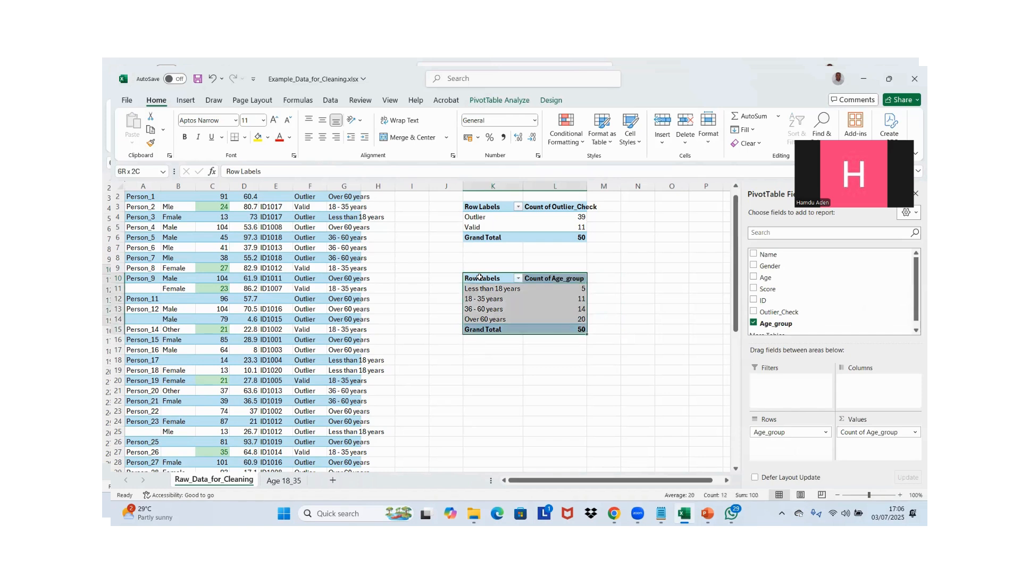
key("ctrl+c")
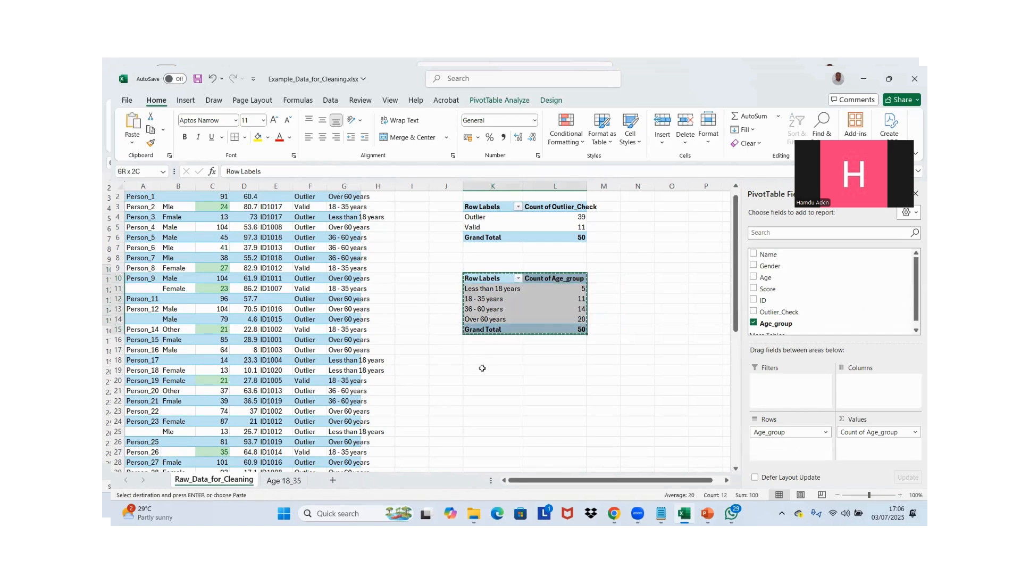
left_click(482, 368)
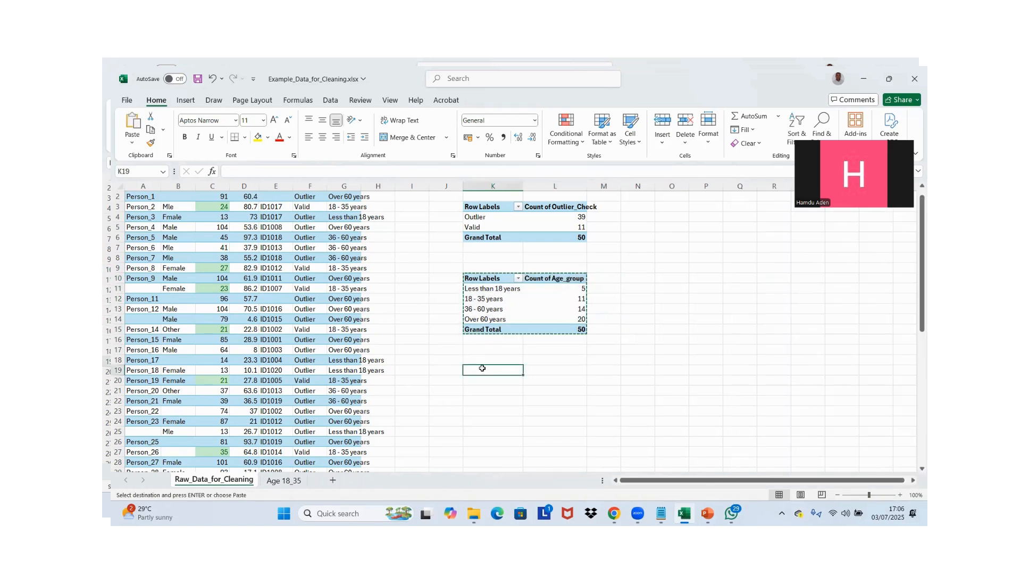
key("ctrl+alt+v")
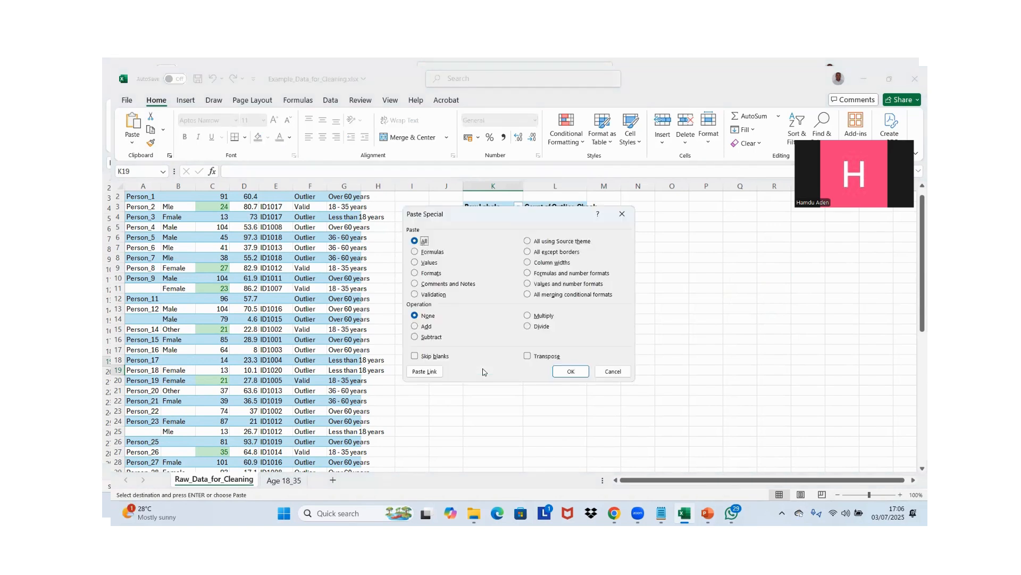
left_click(424, 262)
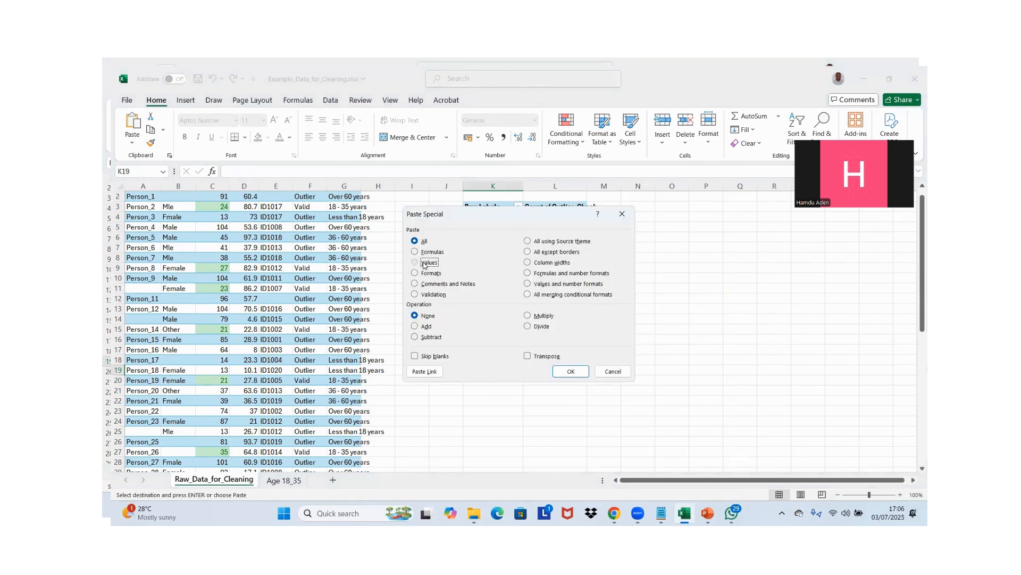
left_click(570, 371)
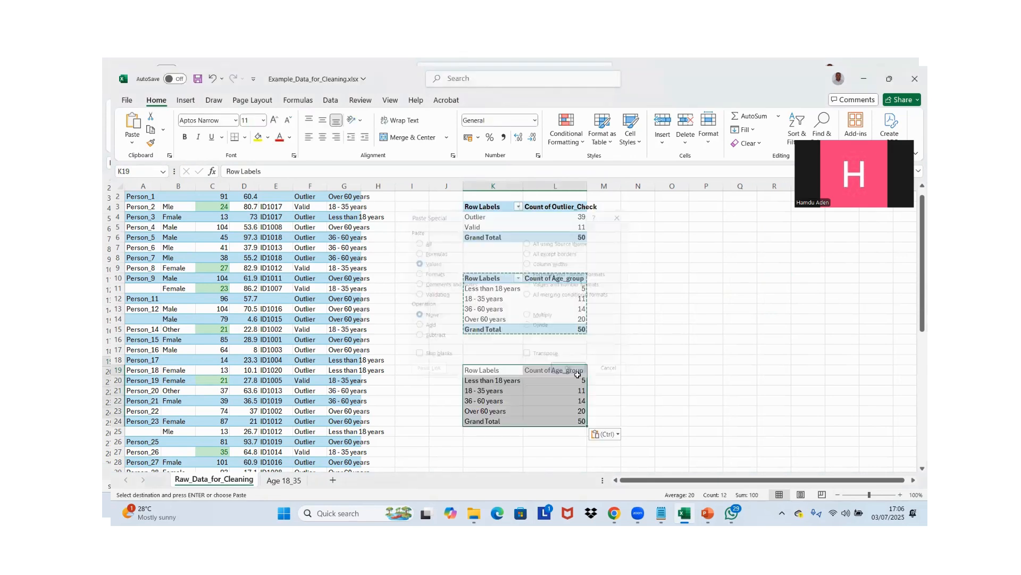
Rename the pasted table's headers to "Age Group" in K19 and "Frequency" in L19
left_click(474, 369)
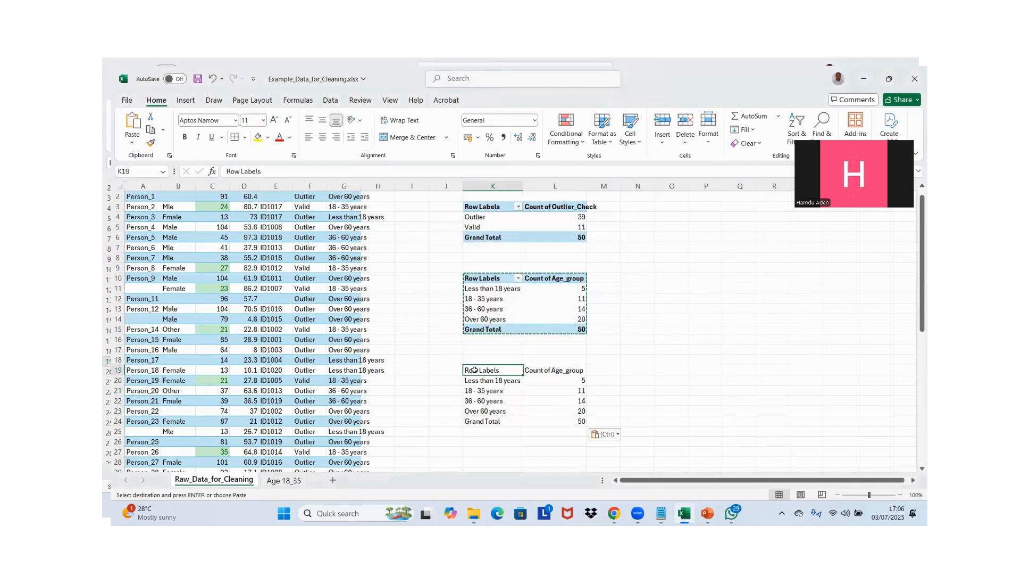
type("Age")
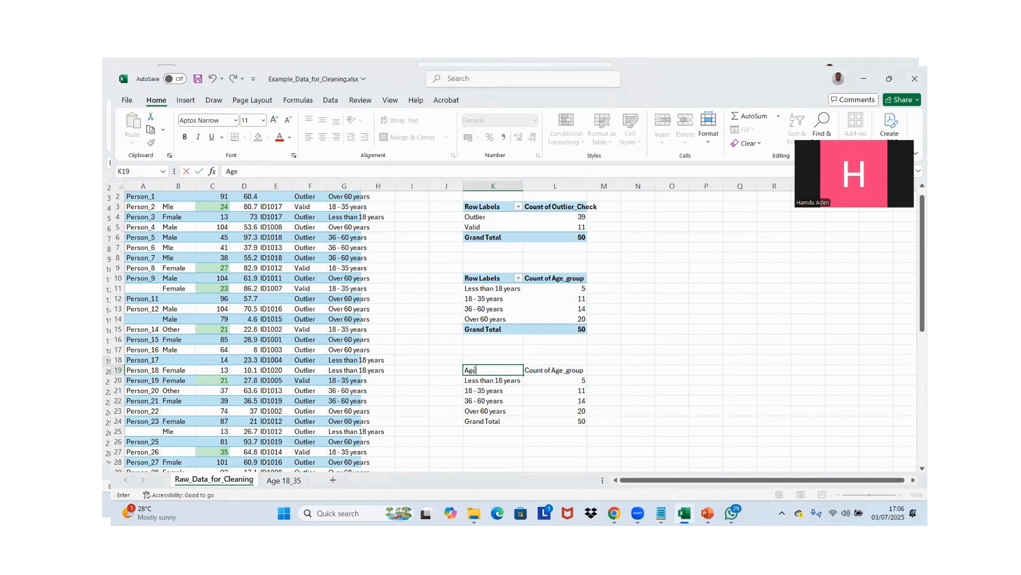
type(" Group")
key("Return")
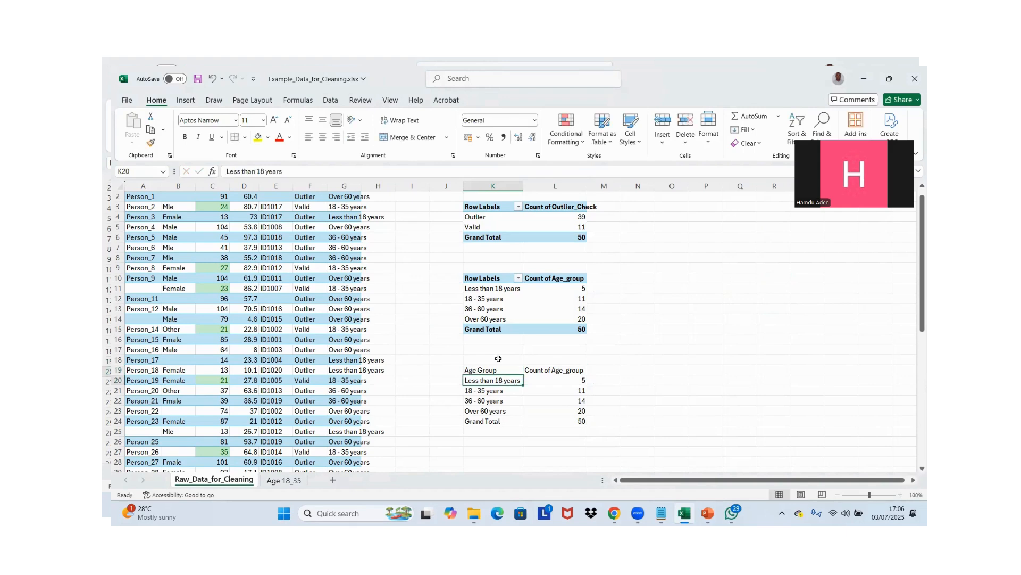
left_click(556, 368)
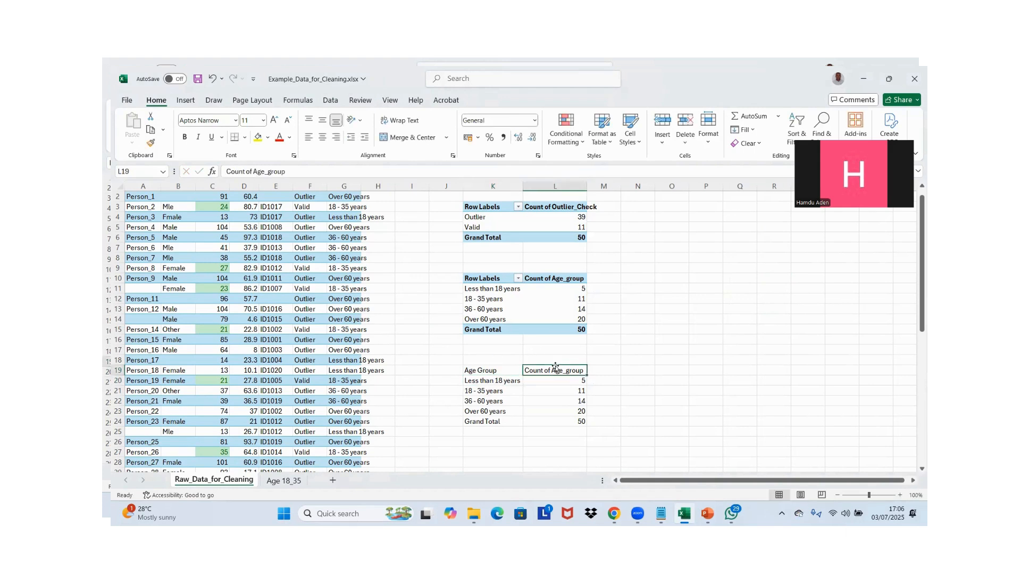
type("Frequency")
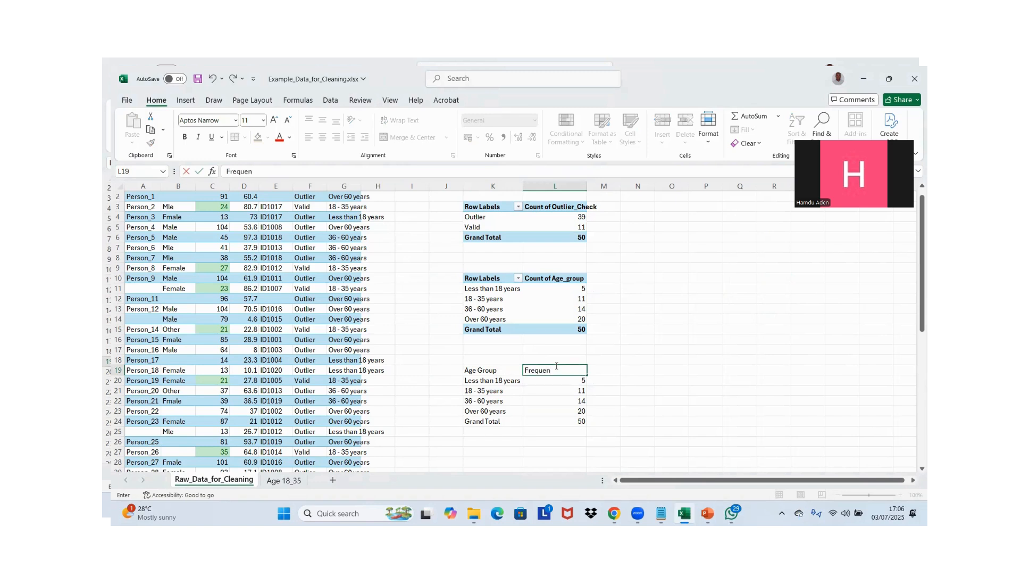
Add a third column header "% ge" in M19 beside the Frequency header
left_click(614, 371)
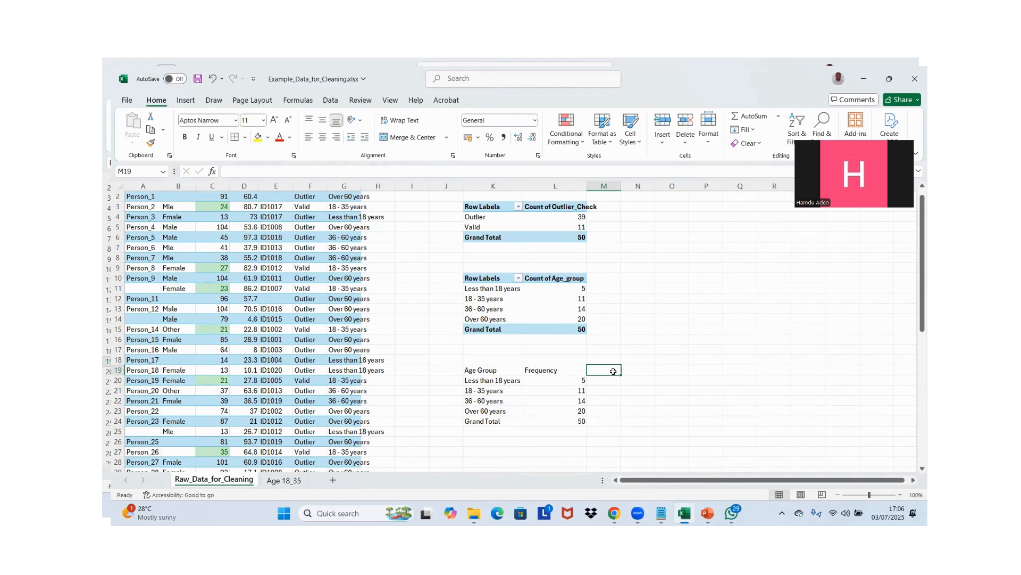
type("% ge")
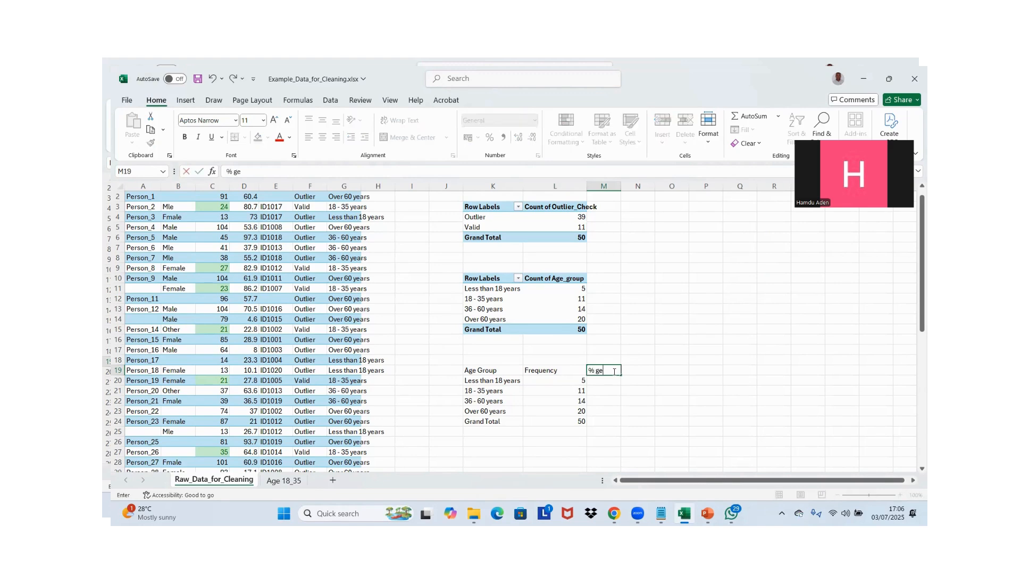
key("Return")
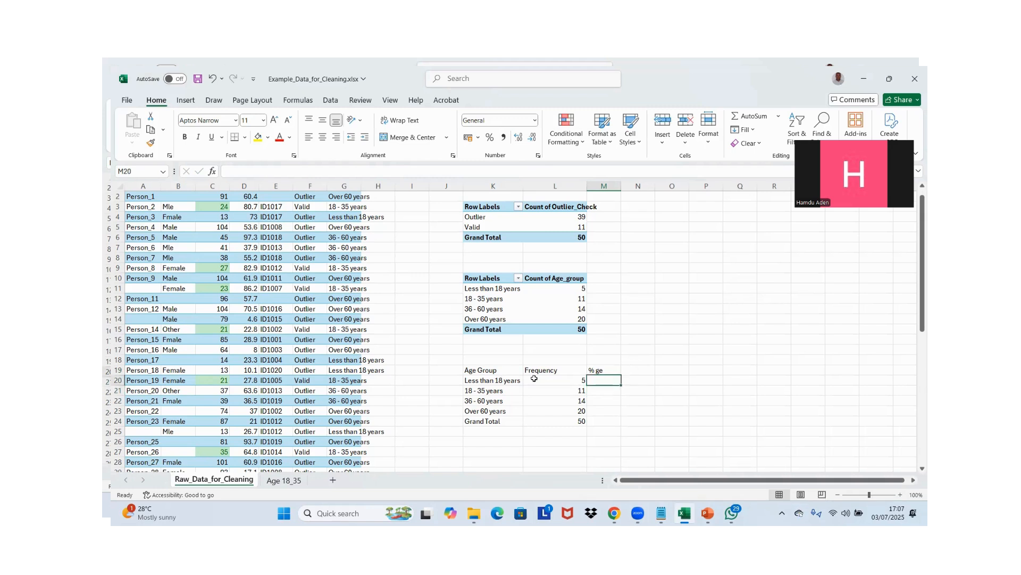
Enter the formula =L20/L24 in M20 to divide the "Less than 18 years" frequency by the grand total
type("=")
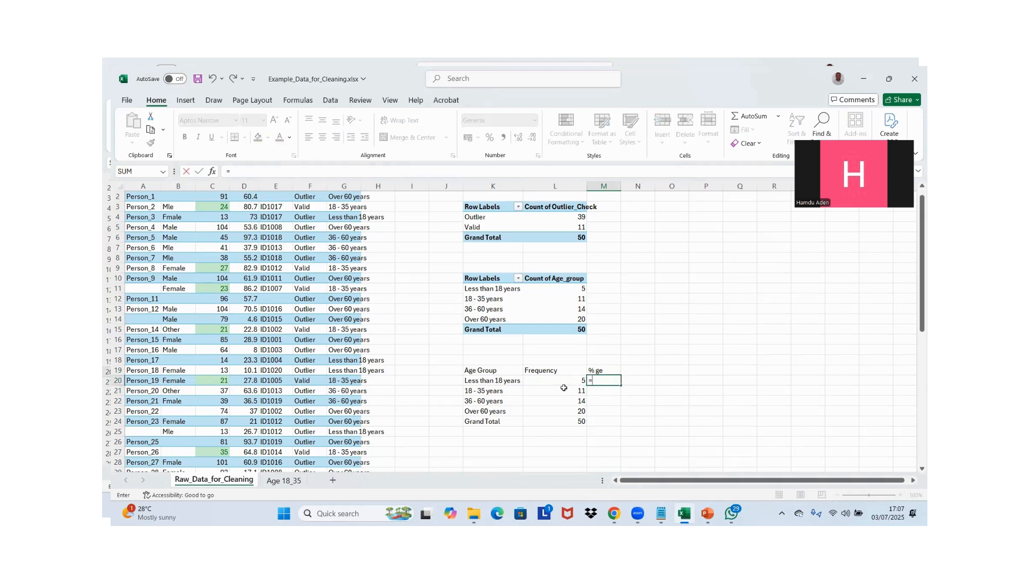
left_click(555, 382)
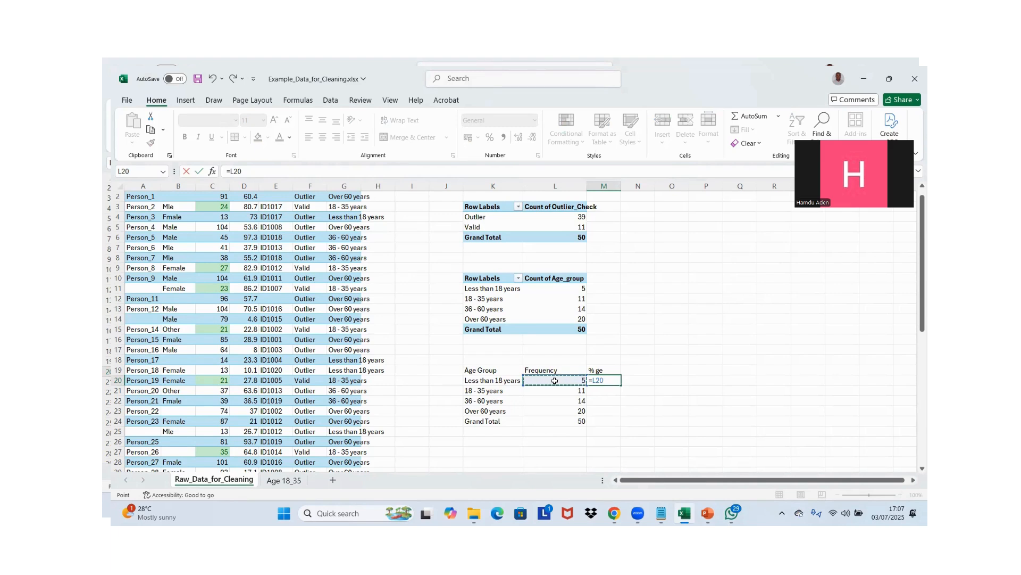
type("/")
left_click(555, 421)
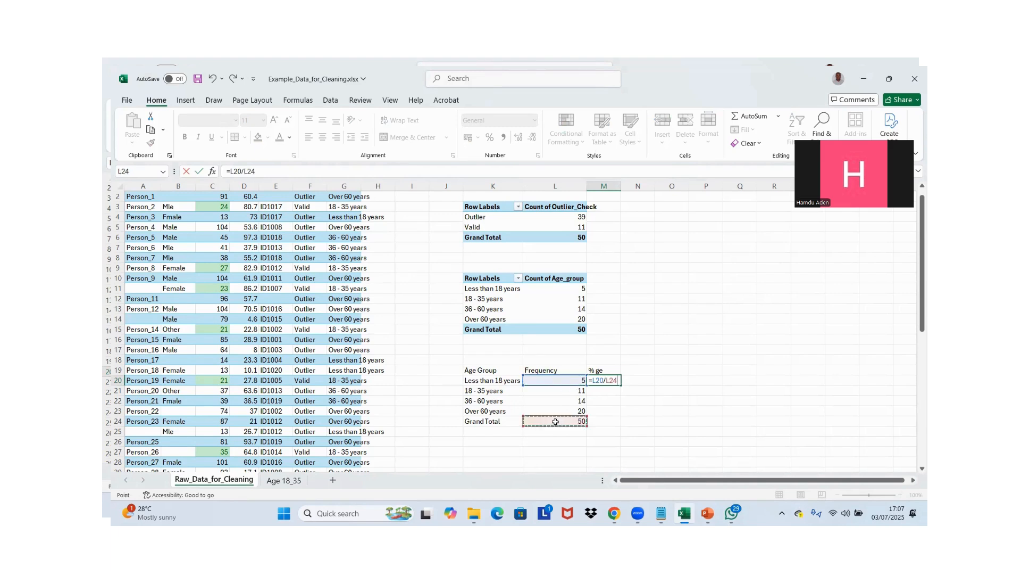
key("Return")
left_click(616, 383)
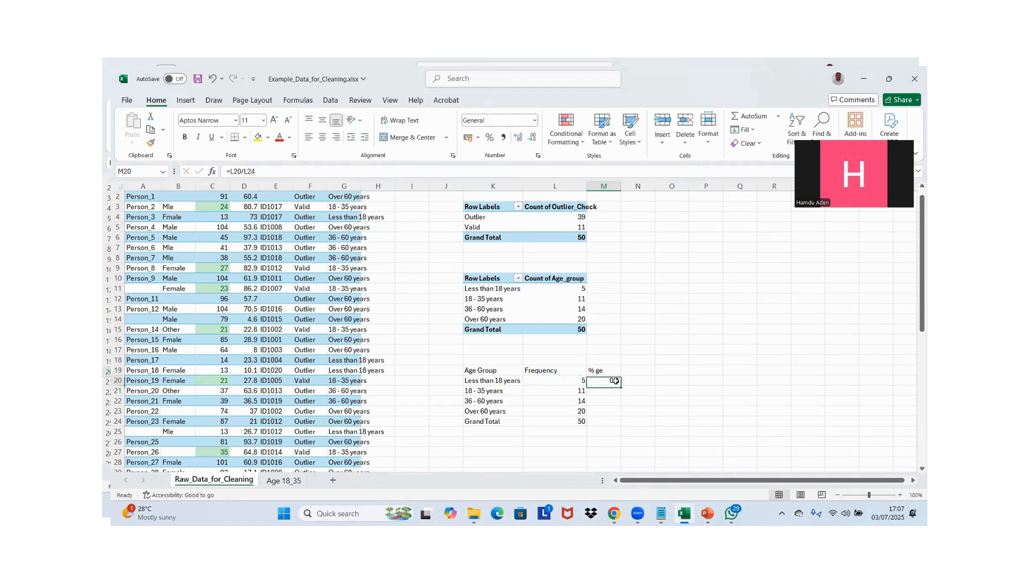
left_click_drag(621, 387, 610, 422)
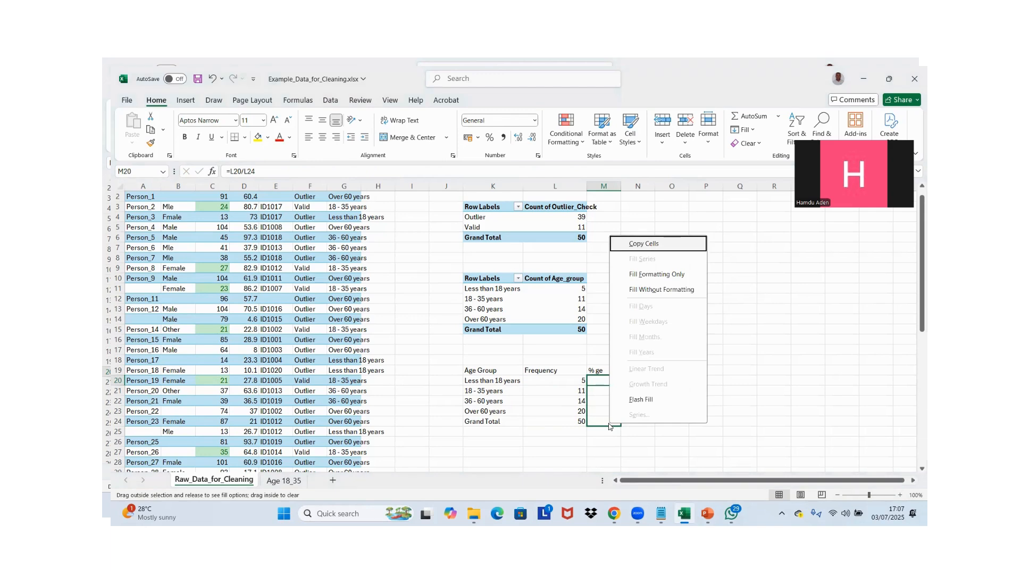
key("Escape")
key("Down")
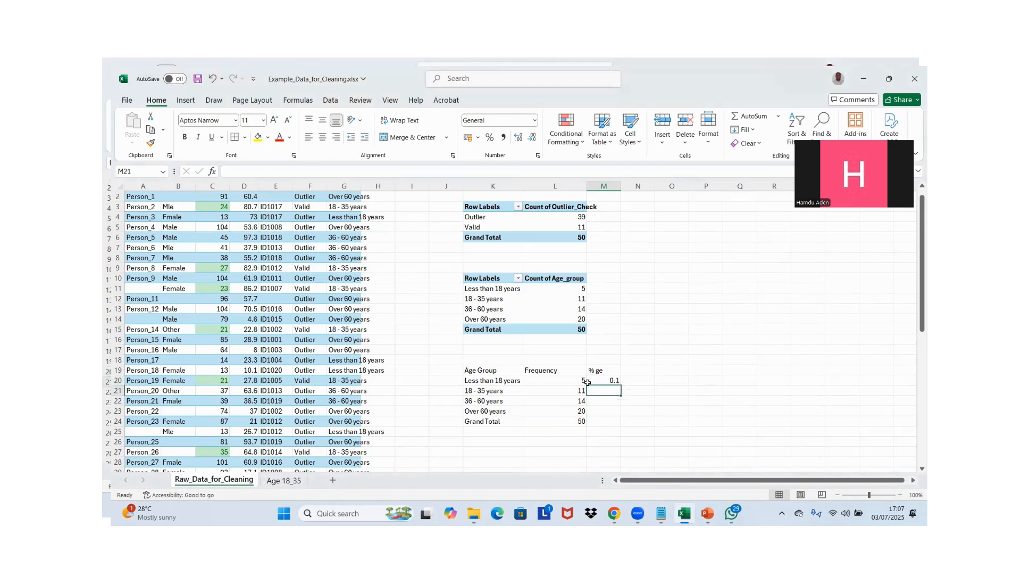
Fill the M20 formula down to M24 and inspect the cell references of the copied formula in M21
left_click(588, 382)
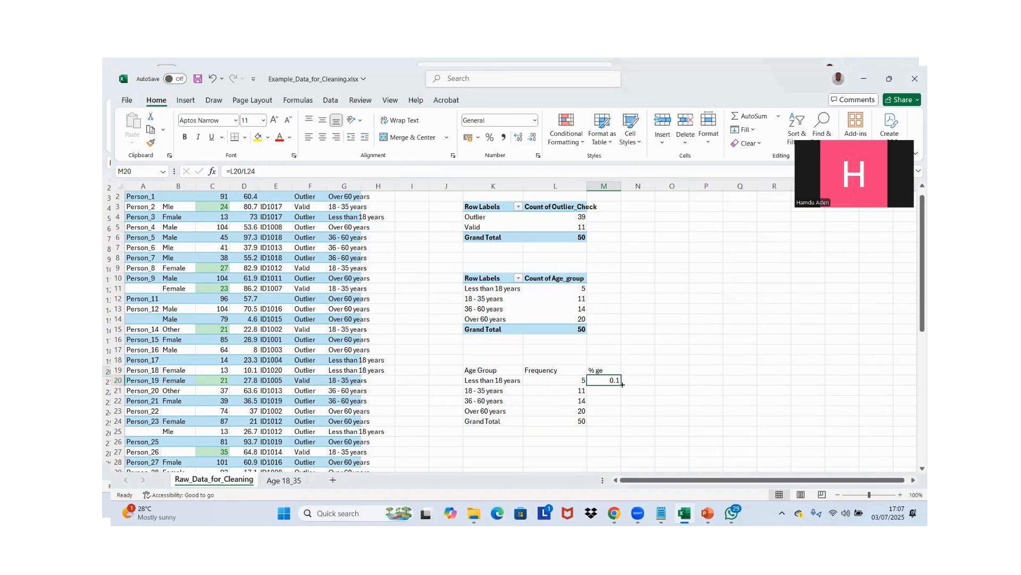
left_click_drag(621, 384, 615, 421)
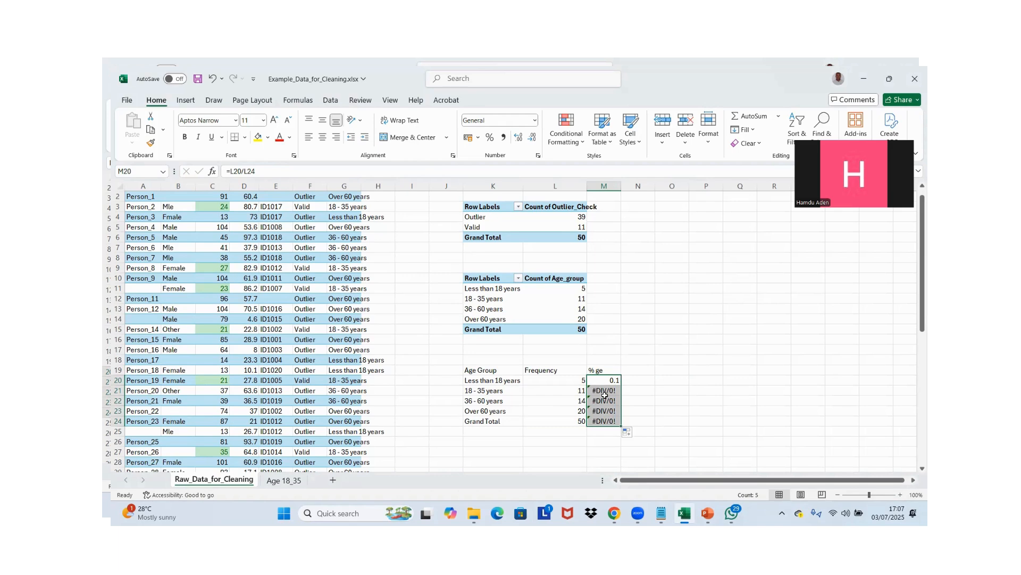
left_click(604, 397)
left_click(606, 391)
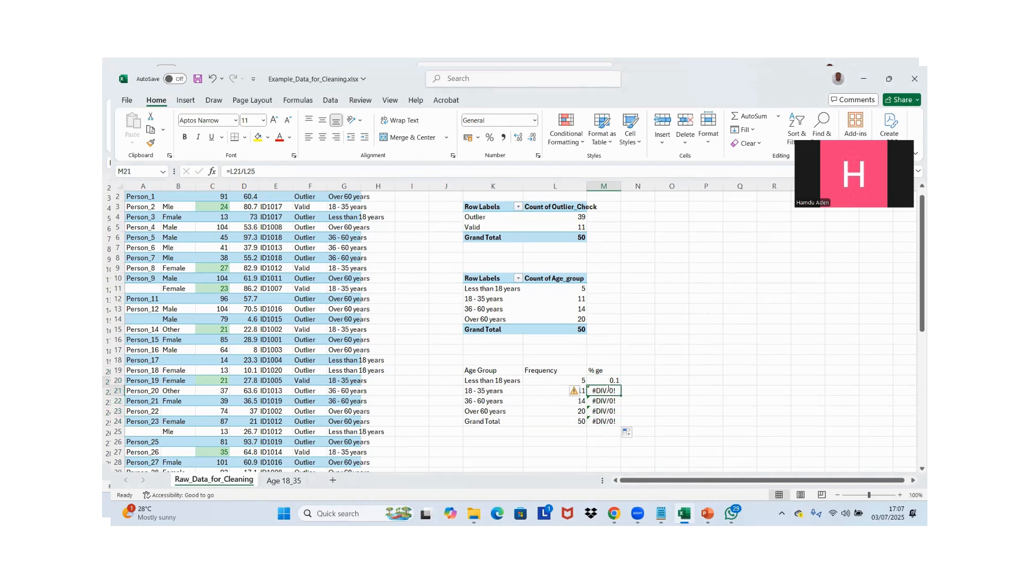
double_click(610, 389)
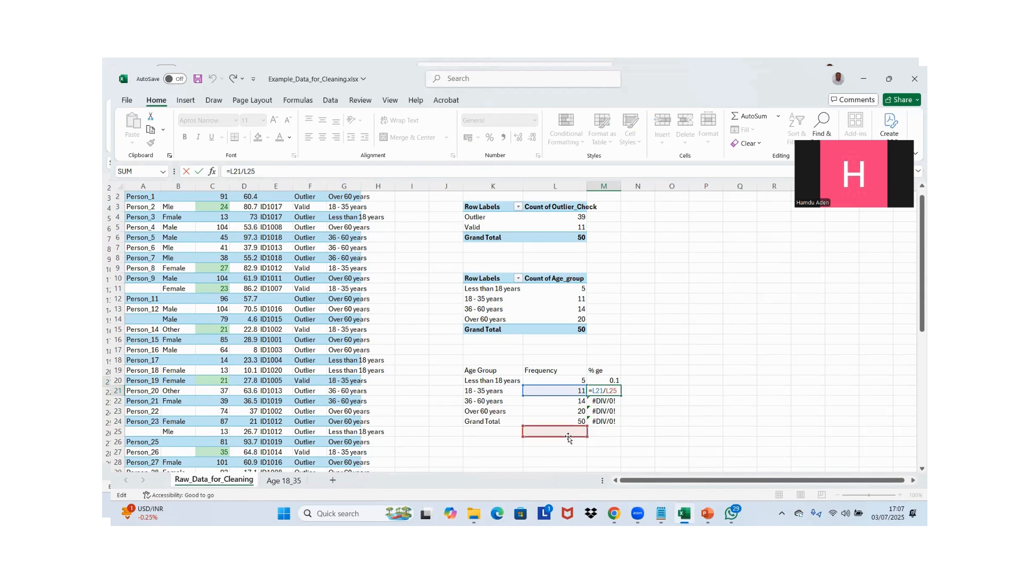
key("Escape")
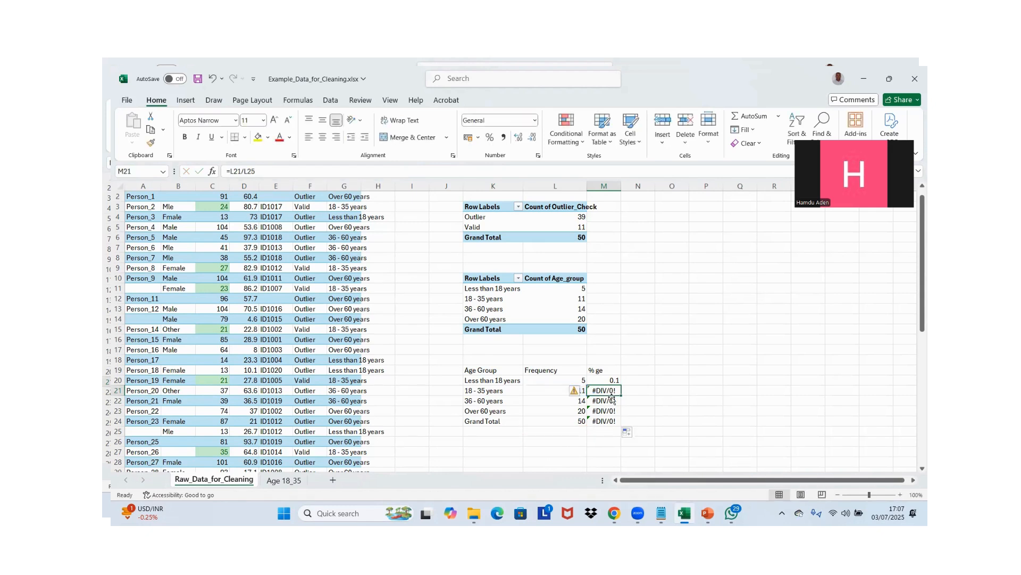
Change the M20 formula to =L20/$L24 and fill it down to M24
left_click(612, 379)
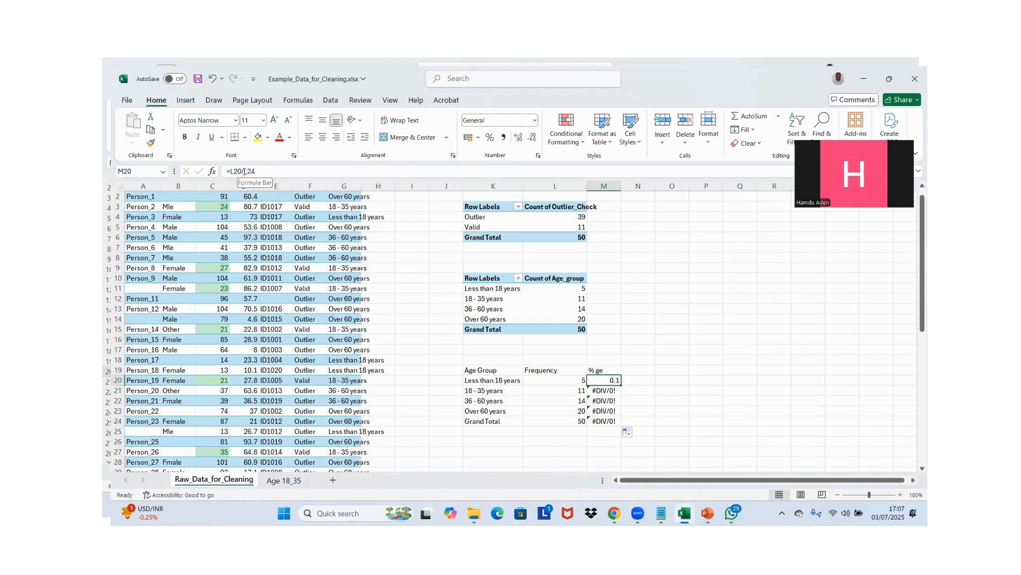
double_click(603, 377)
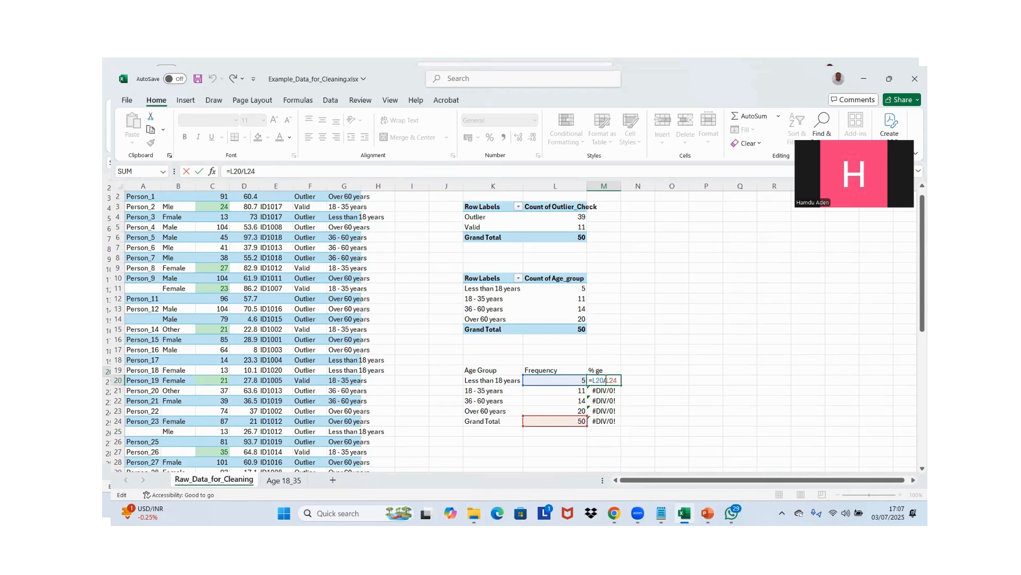
type("$")
key("ctrl+Return")
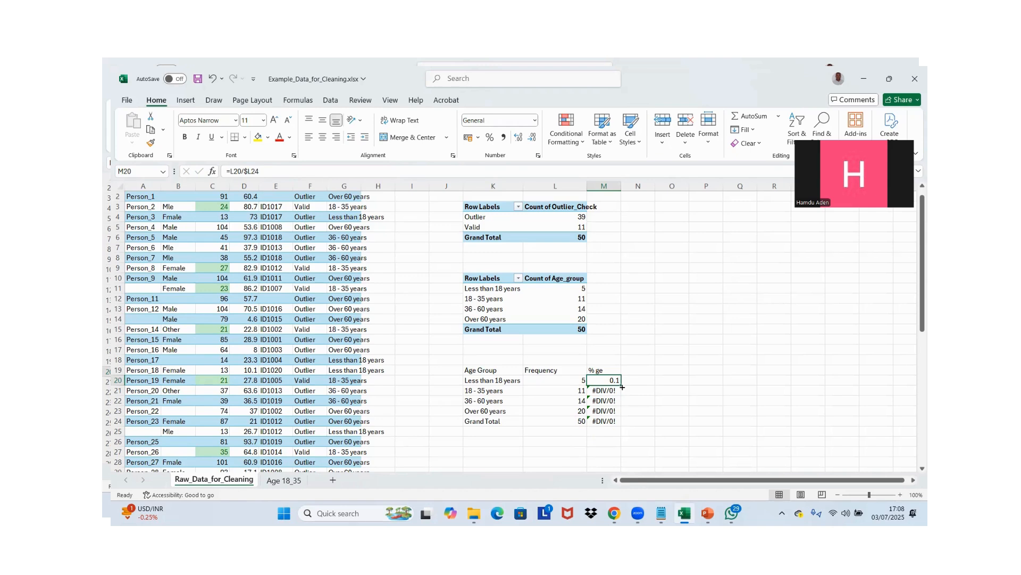
left_click_drag(622, 387, 612, 426)
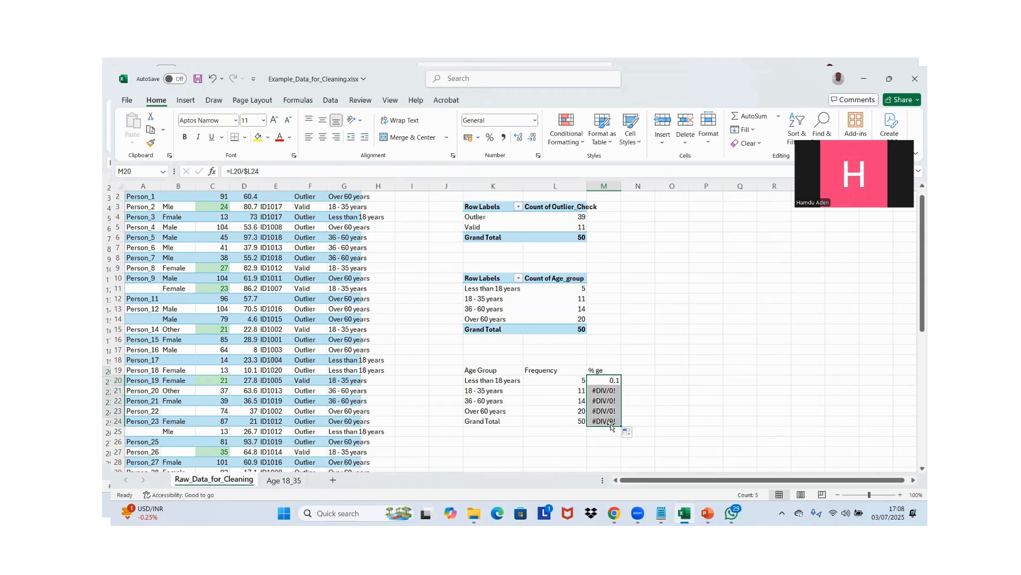
Make the grand total reference fully absolute in M20 as =L20/$L$24 and fill the formula down to M24
left_click(605, 380)
double_click(605, 380)
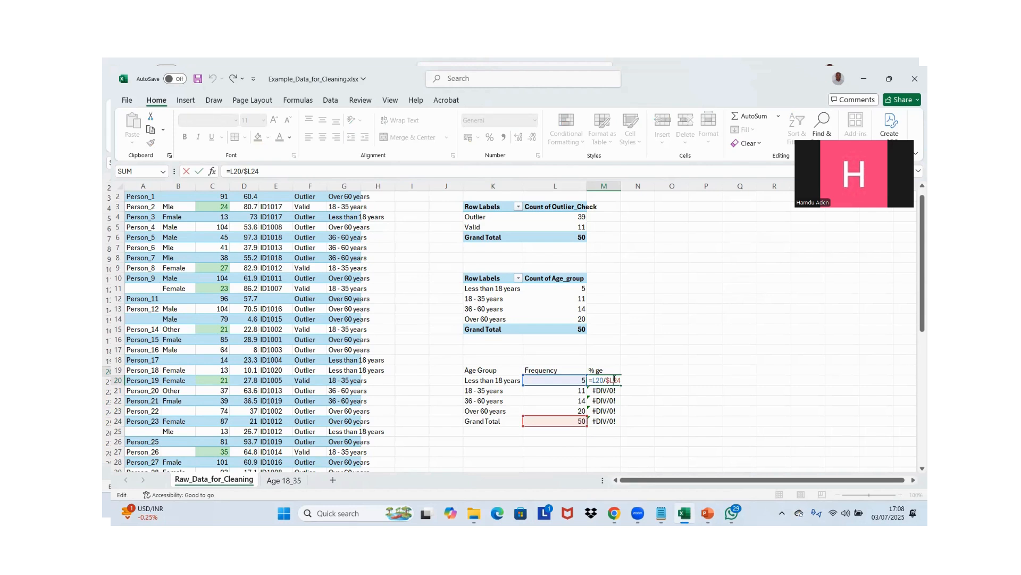
type("$")
key("Return")
left_click(613, 379)
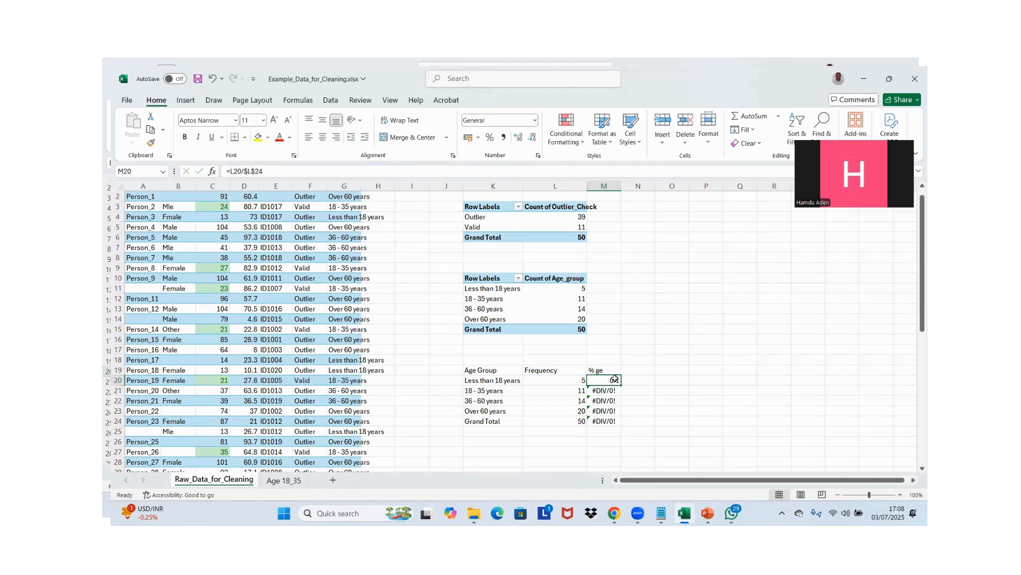
left_click_drag(620, 384, 614, 427)
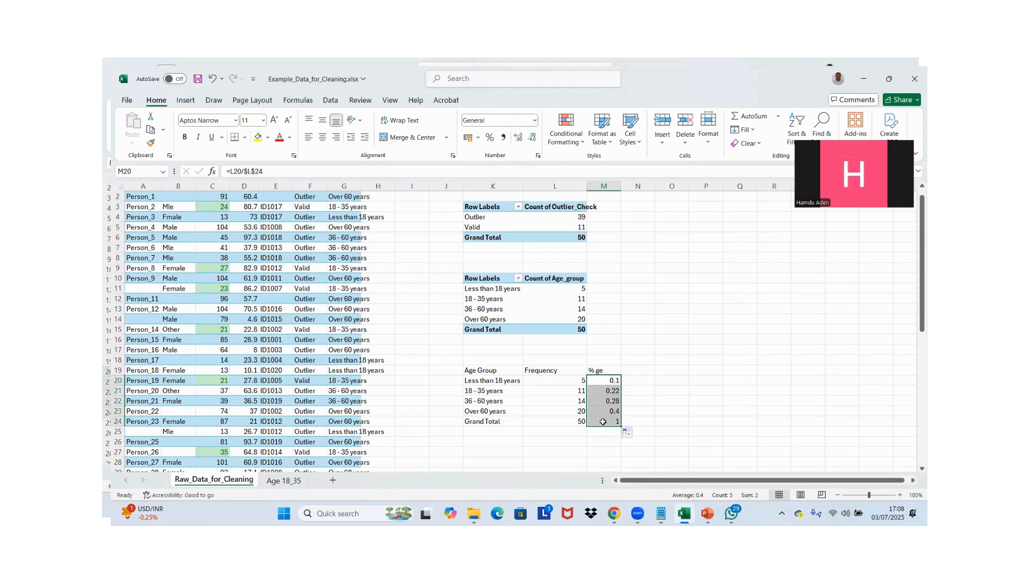
Inspect the copied formulas in M24 and M21 to check their reference to the grand total
left_click(603, 421)
double_click(603, 421)
key("Escape")
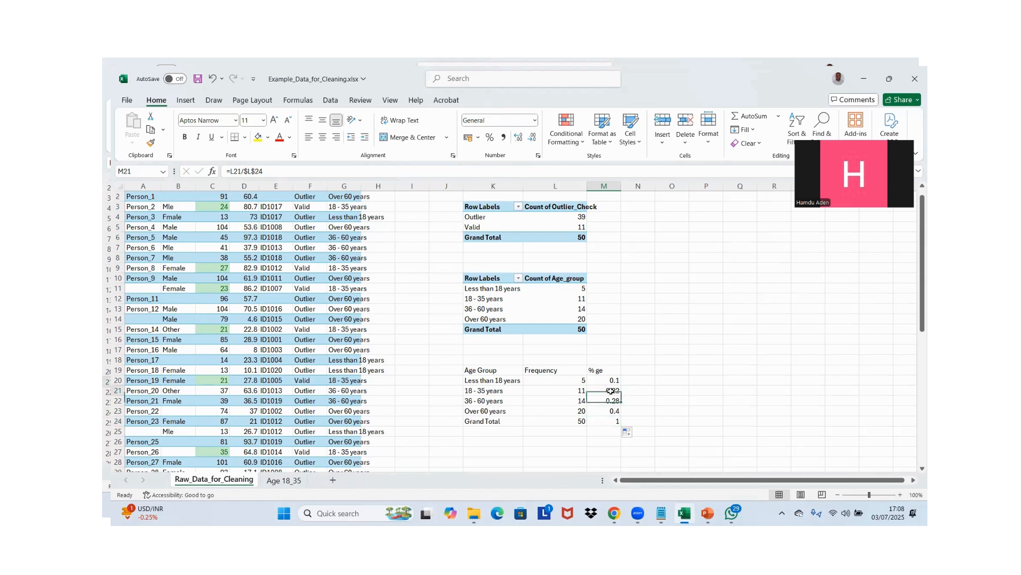
left_click(612, 392)
double_click(610, 391)
key("Escape")
Format the age group shares in M20:M24 as percentages
left_click(610, 382)
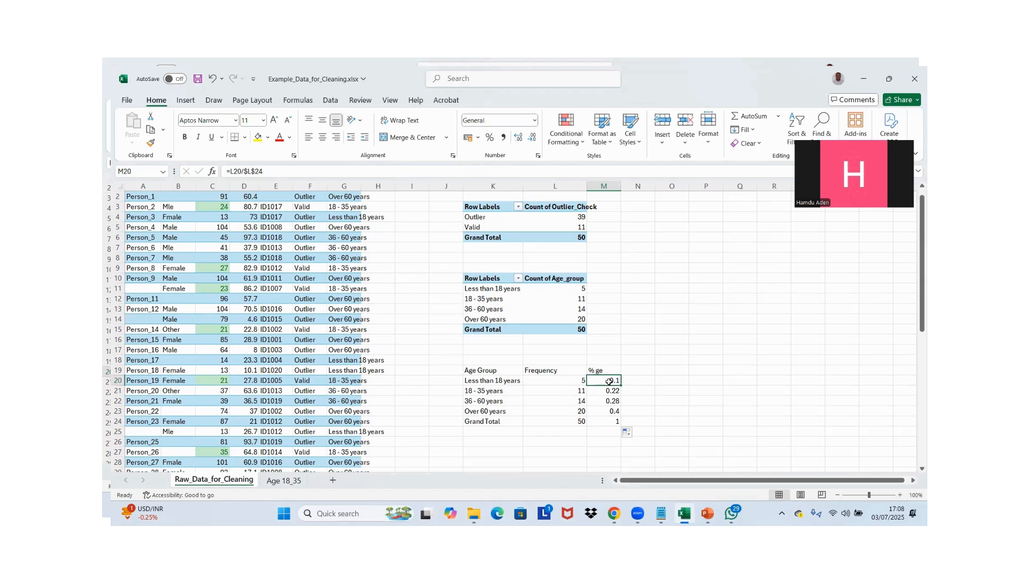
left_click_drag(609, 381, 612, 421)
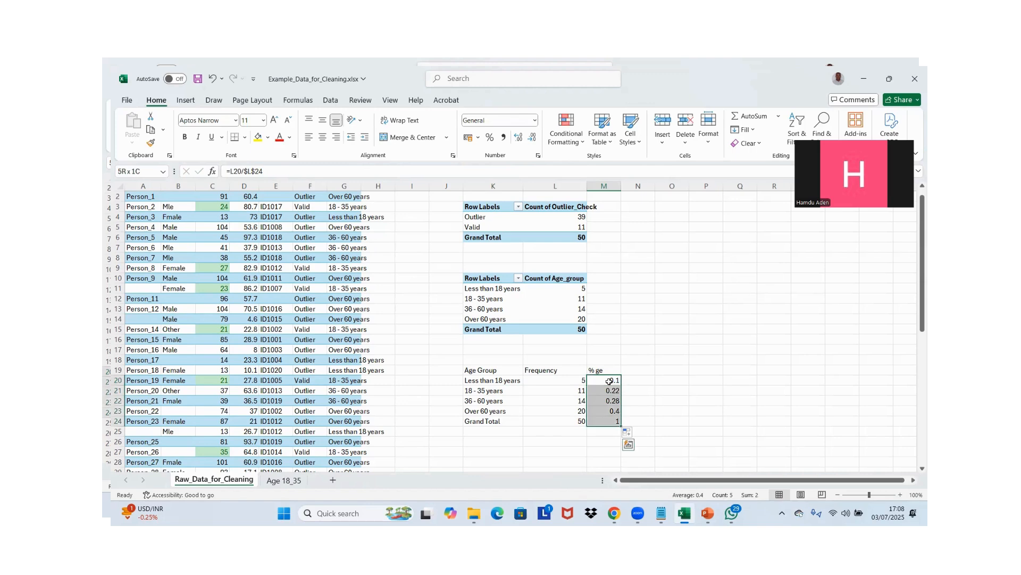
left_click(490, 138)
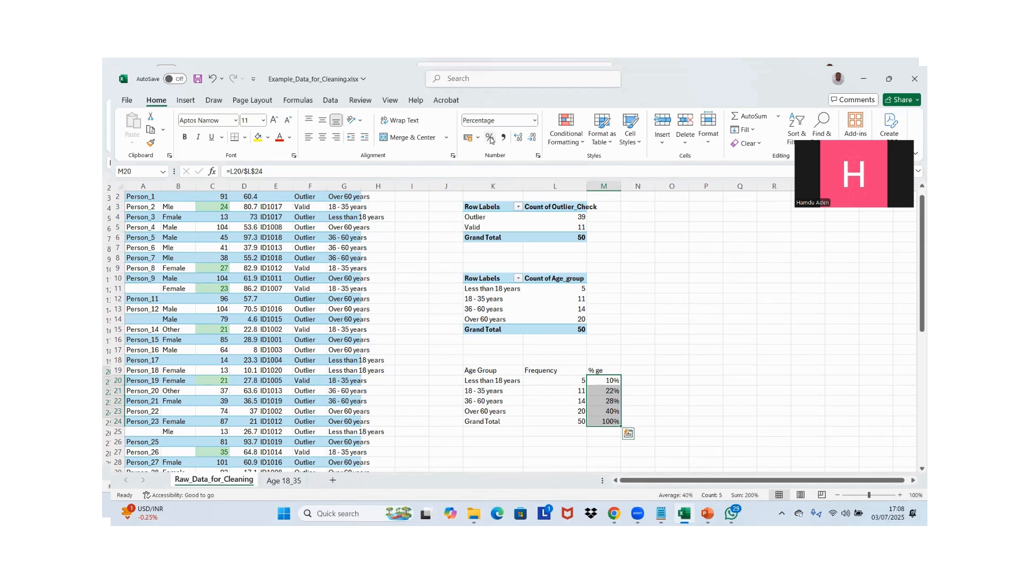
Try showing the percentages in M20:M24 with two decimal places and return them to whole percentages
left_click(519, 138)
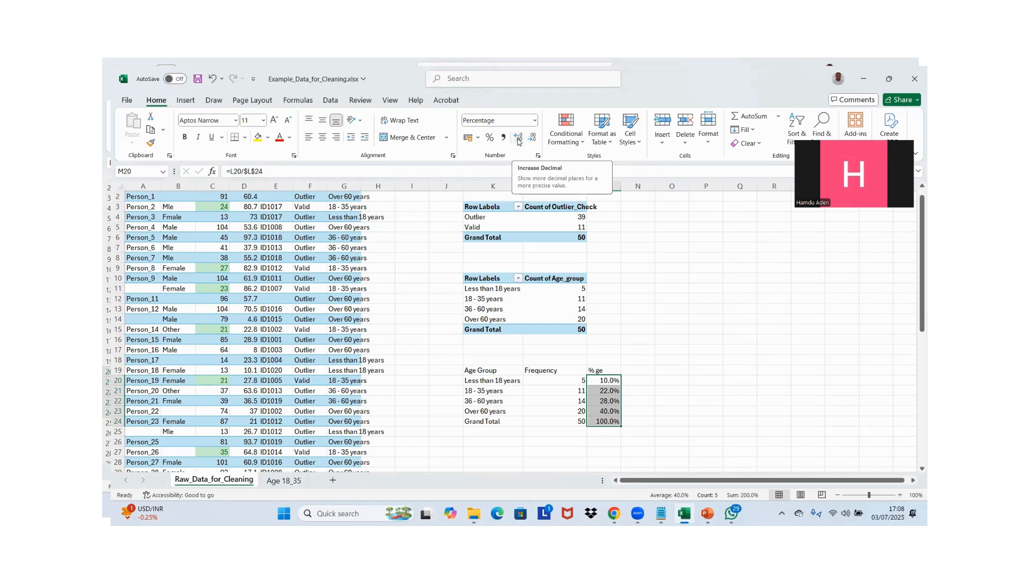
left_click(518, 139)
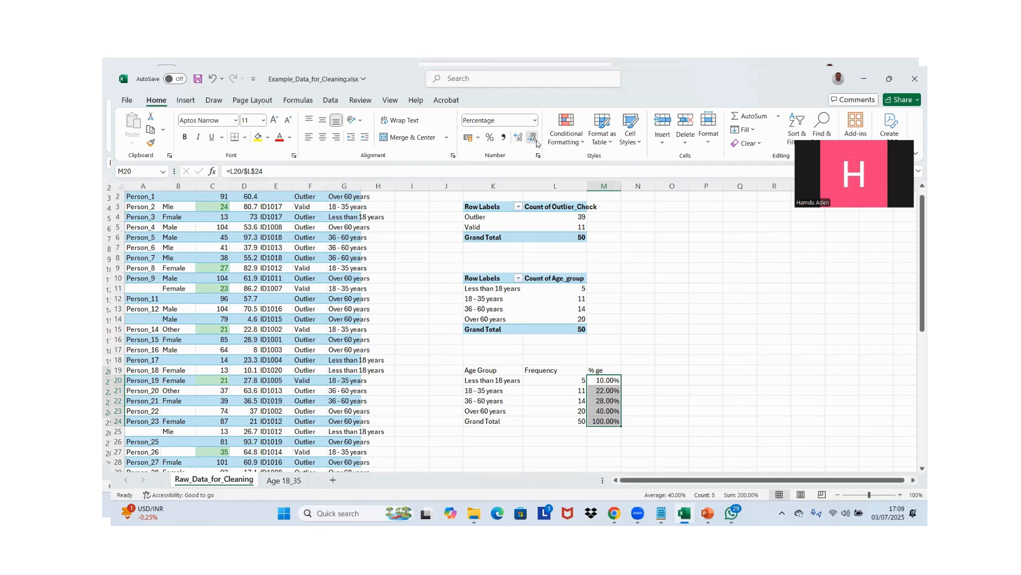
left_click(532, 137)
left_click(532, 137)
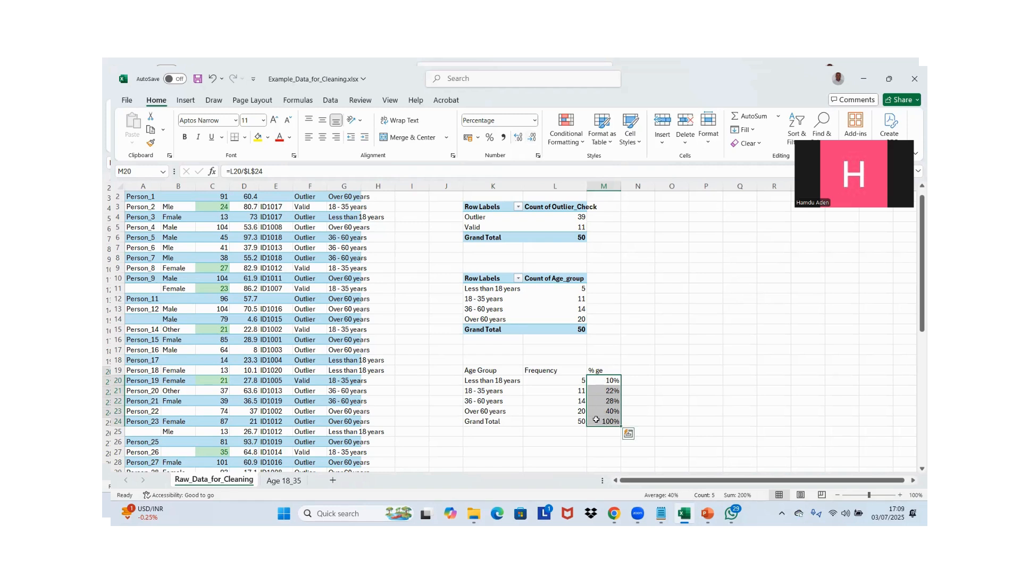
Clear the Grand Total percentage in M24 and check the remaining formulas in M21 and M23
left_click(597, 420)
key("Delete")
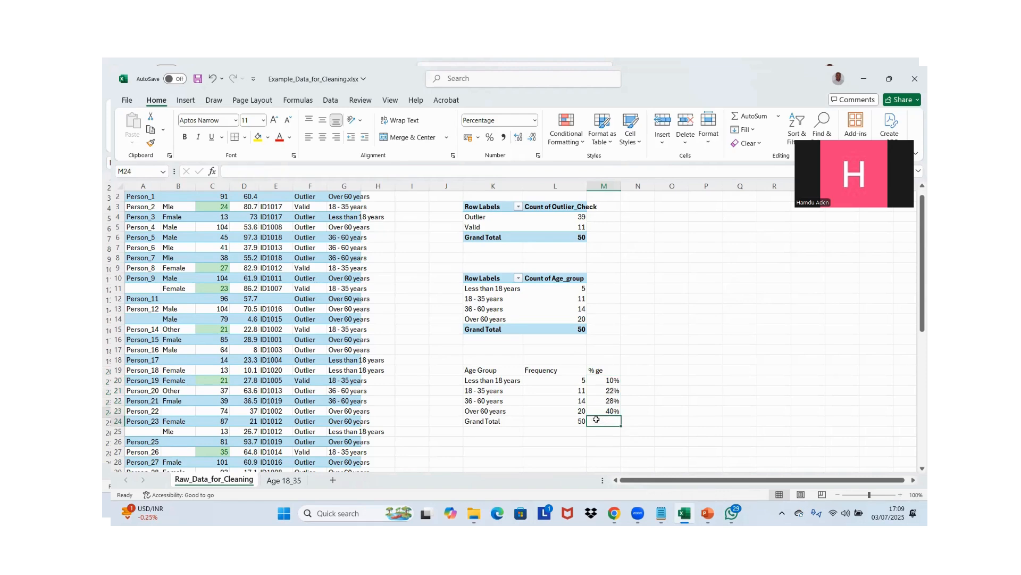
left_click(599, 390)
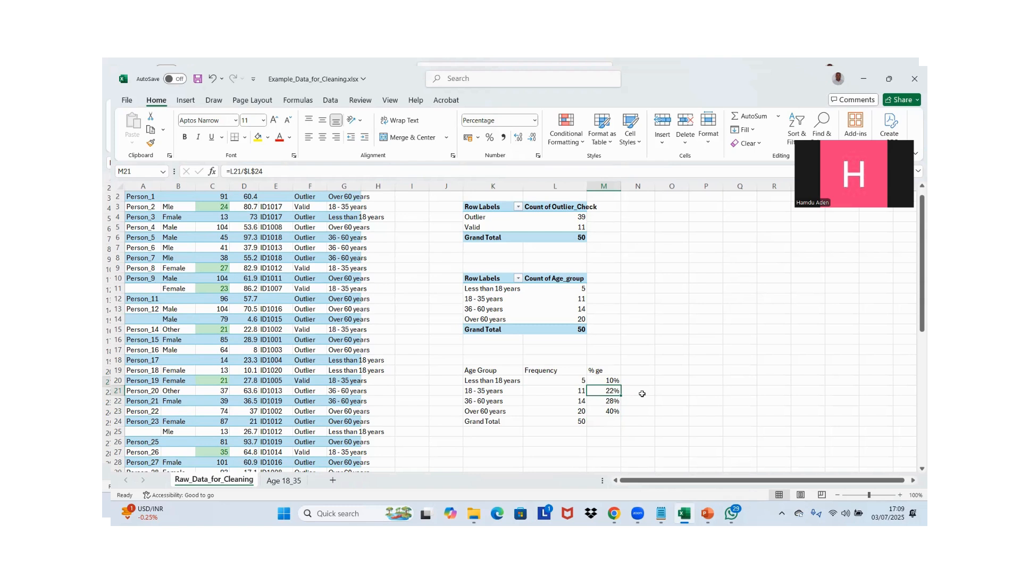
left_click(608, 412)
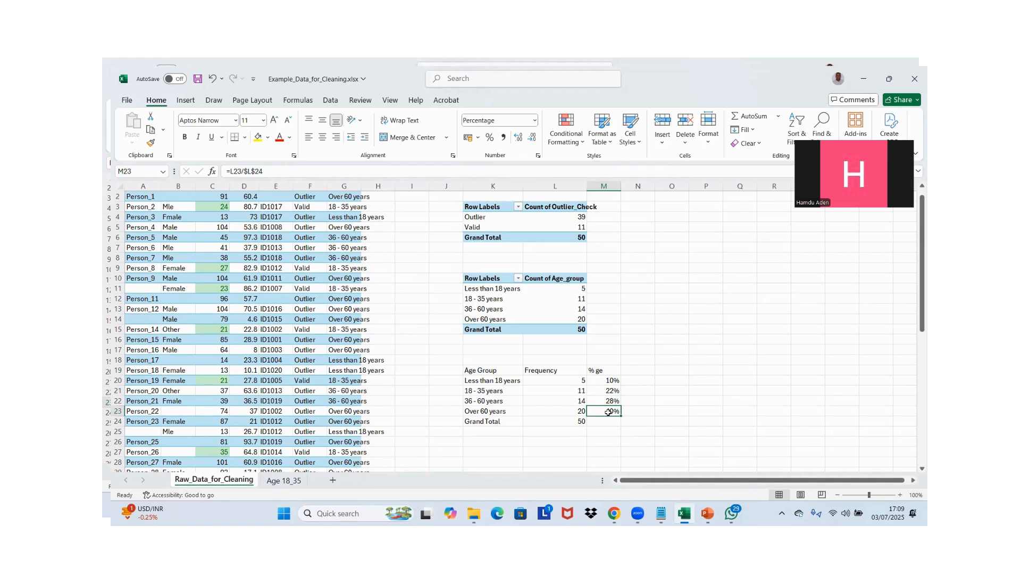
left_click(651, 307)
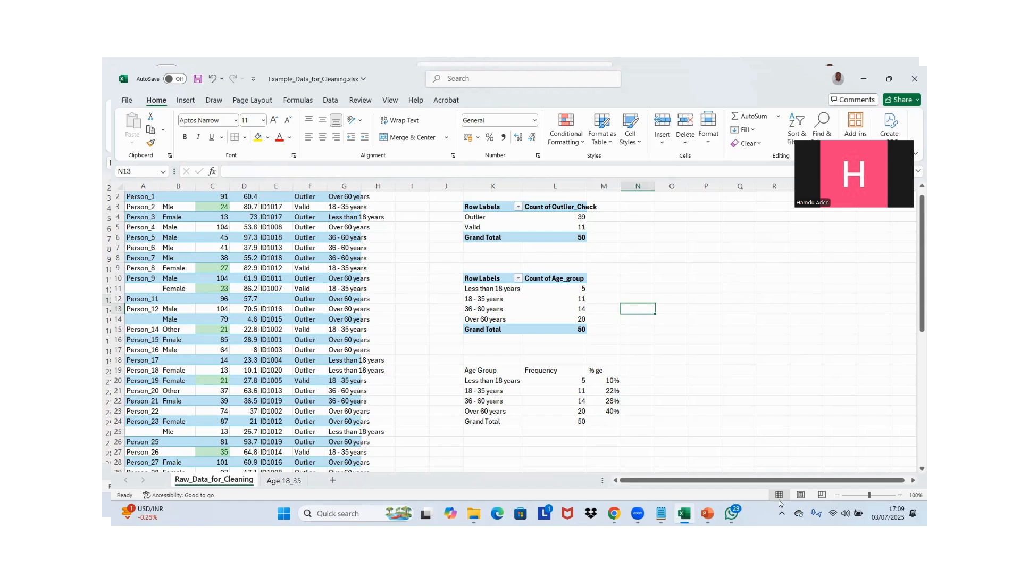
mouse_move(740, 509)
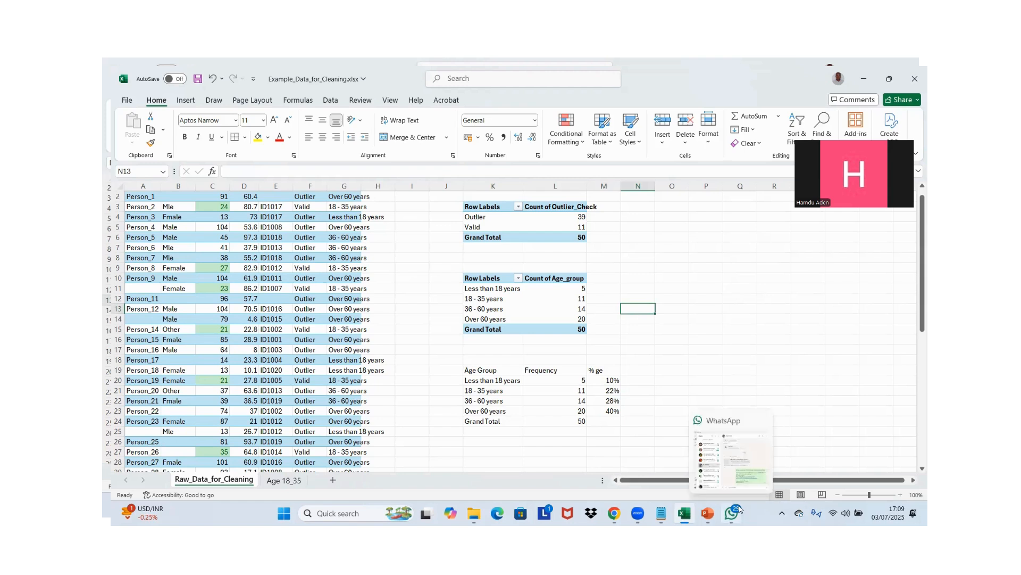